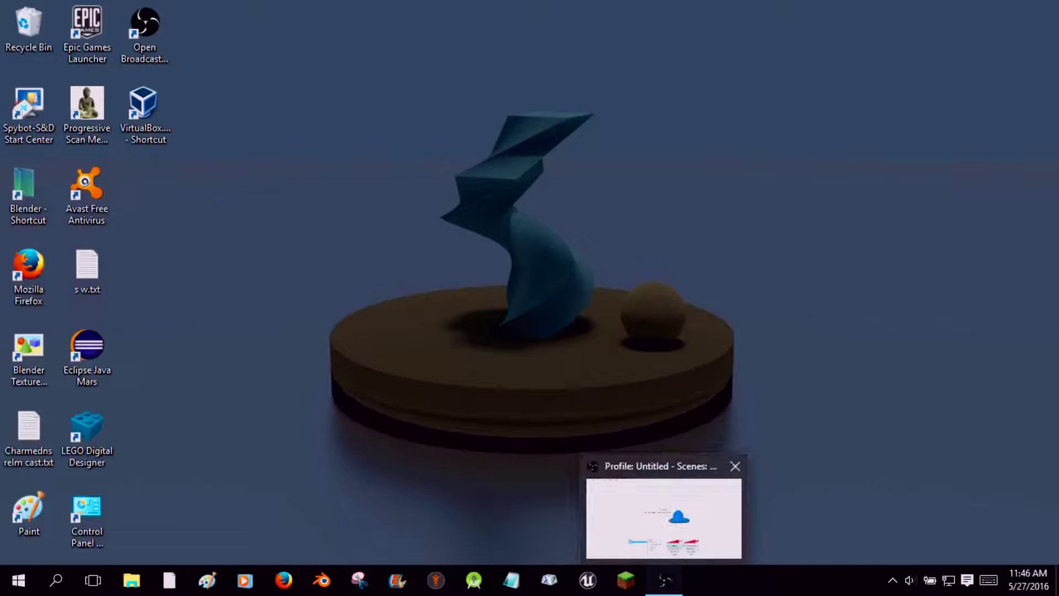
# Step: Open Blender on its default starting scene with the splash screen dismissed
pyautogui.click(664, 519)
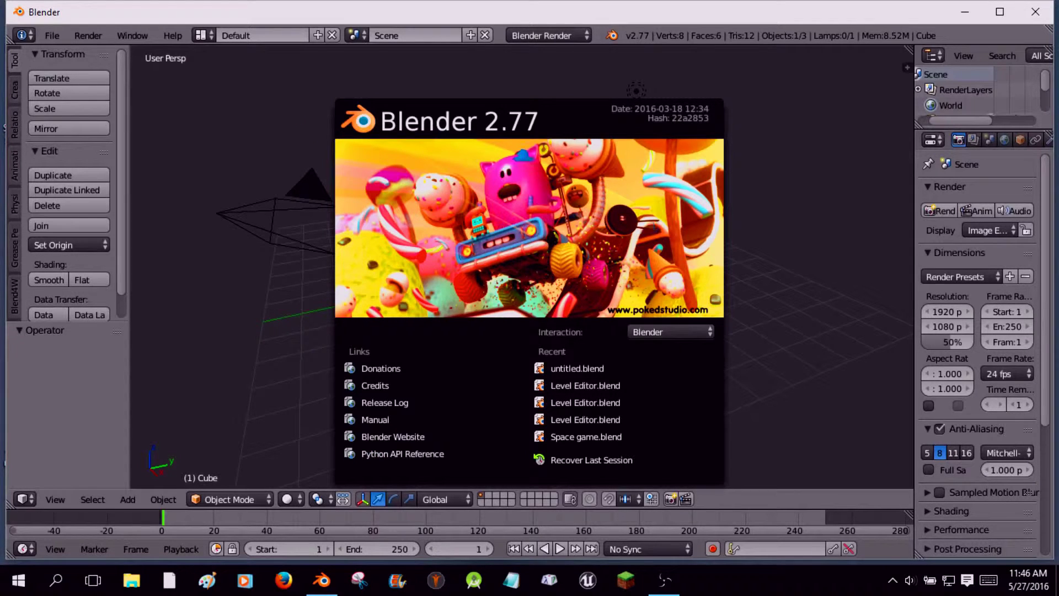
# Step: Delete the default camera, cube and lamp and add a fresh cube mesh
pyautogui.press('Escape')
pyautogui.press('a')
pyautogui.press('a')
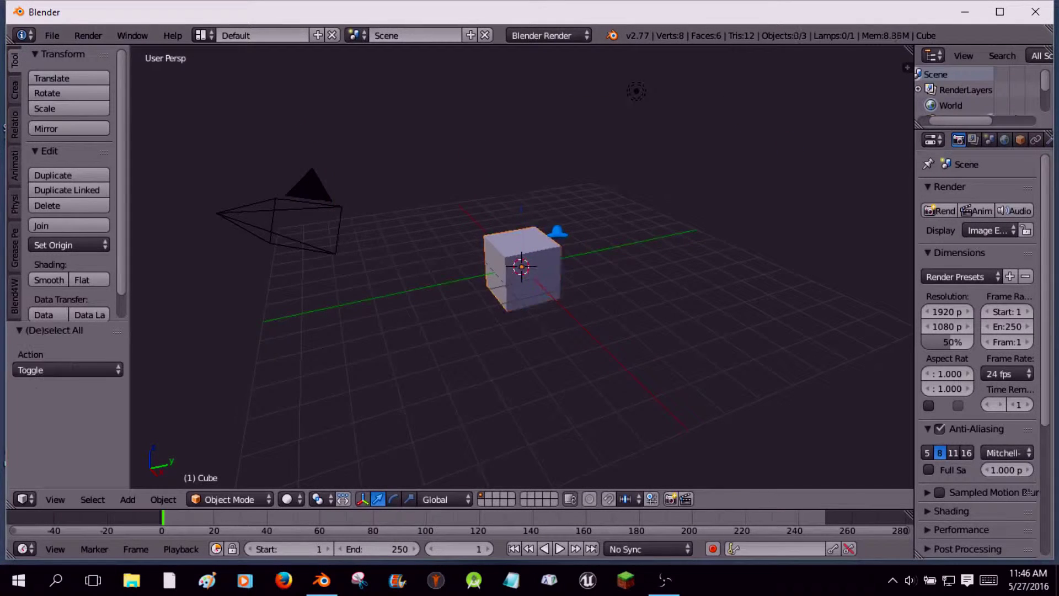
pyautogui.press('x')
pyautogui.press('Return')
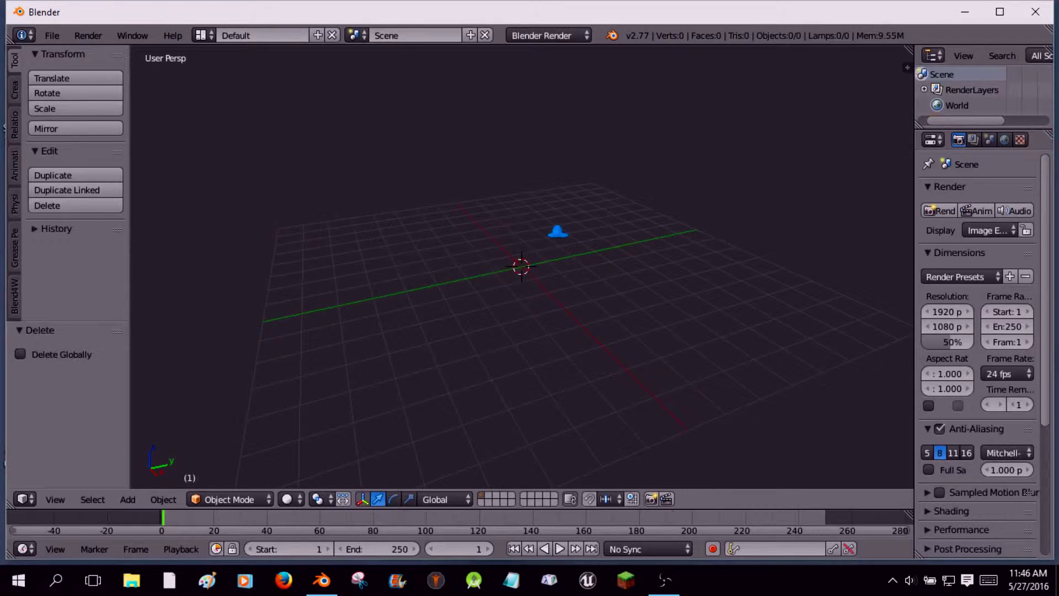
pyautogui.hotkey('shift', 'a')
pyautogui.moveTo(509, 224)
pyautogui.click(612, 245)
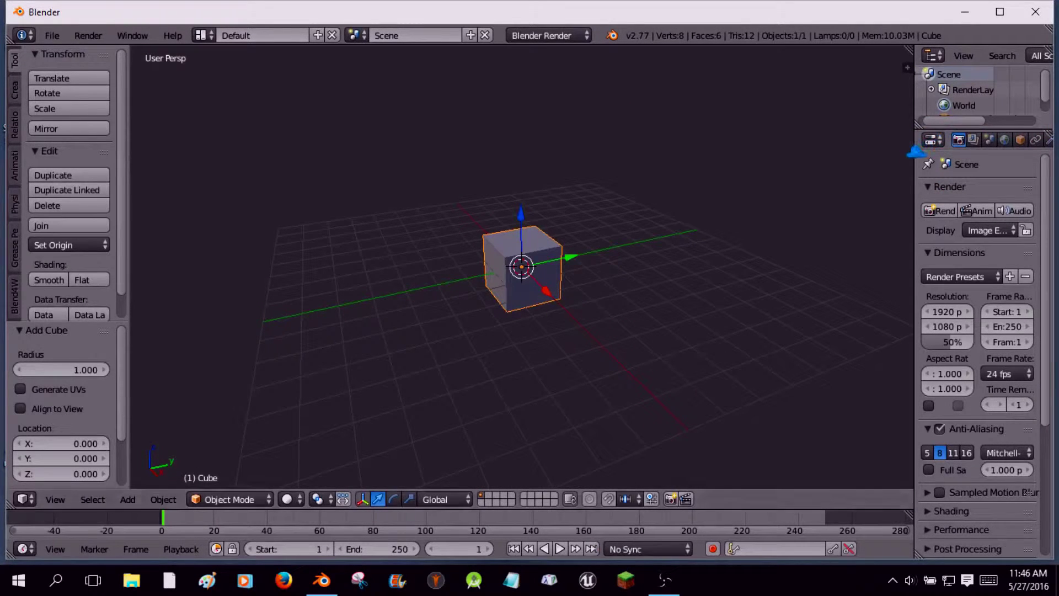
# Step: Widen the properties column and switch the render engine to Blender Game
pyautogui.moveTo(916, 151); pyautogui.dragTo(764, 215)
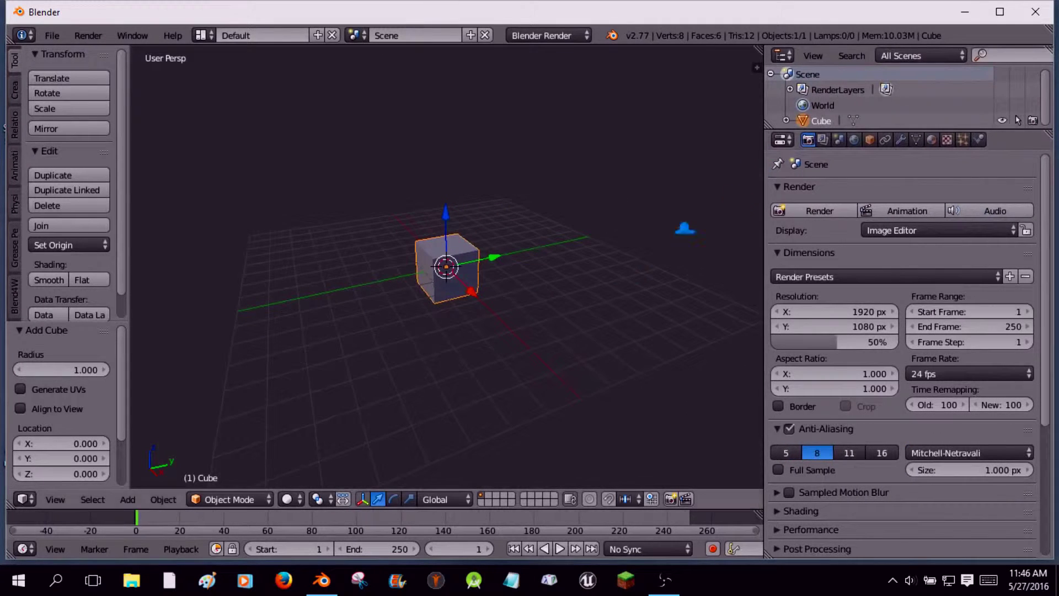
pyautogui.scroll(4, 621, 301)
pyautogui.click(543, 36)
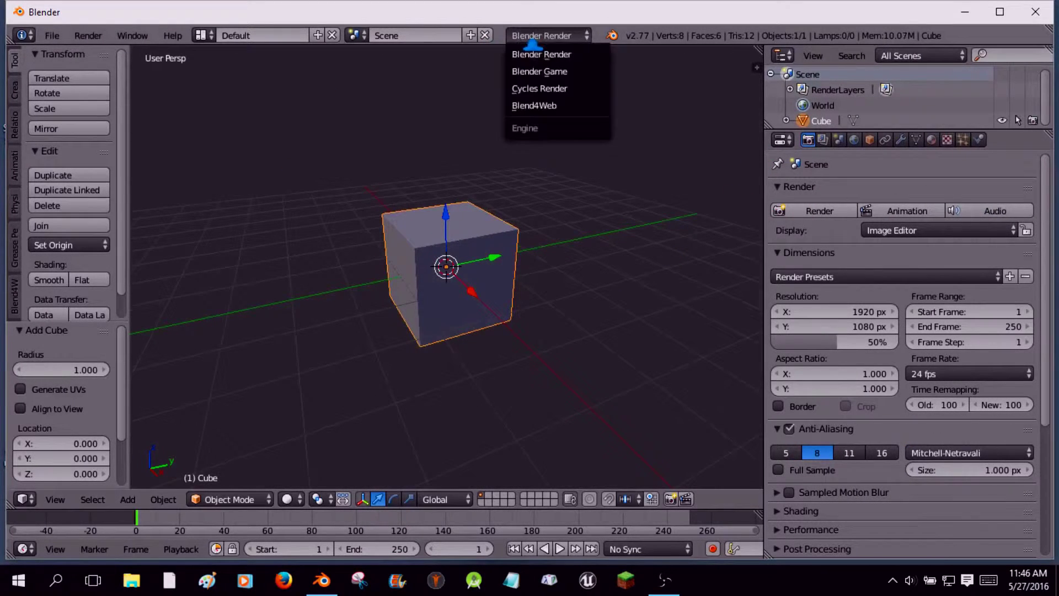
pyautogui.click(538, 71)
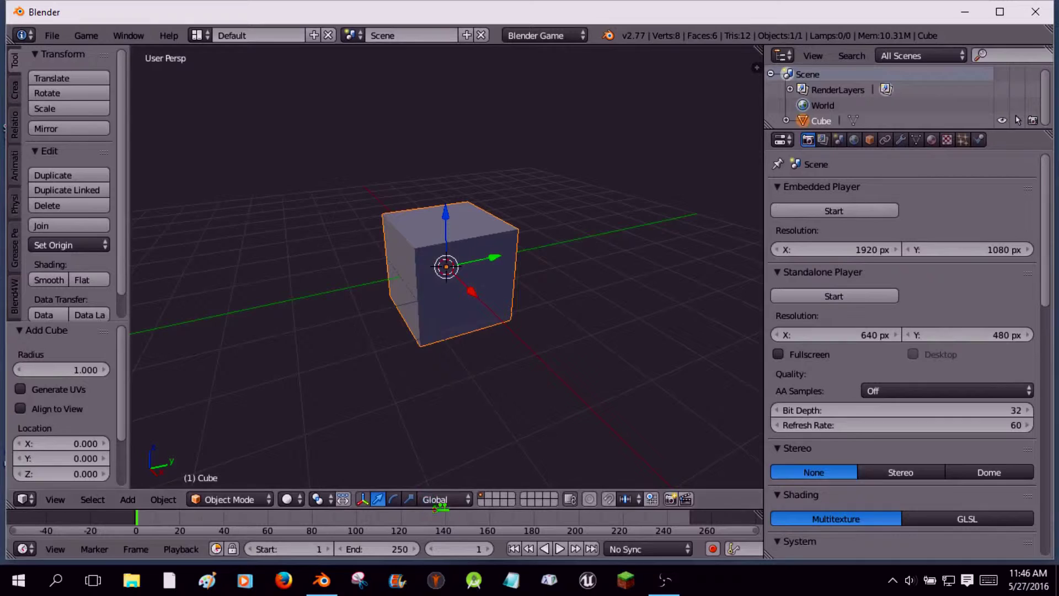
# Step: Enlarge the timeline area and turn it into the Logic Editor
pyautogui.click(442, 519)
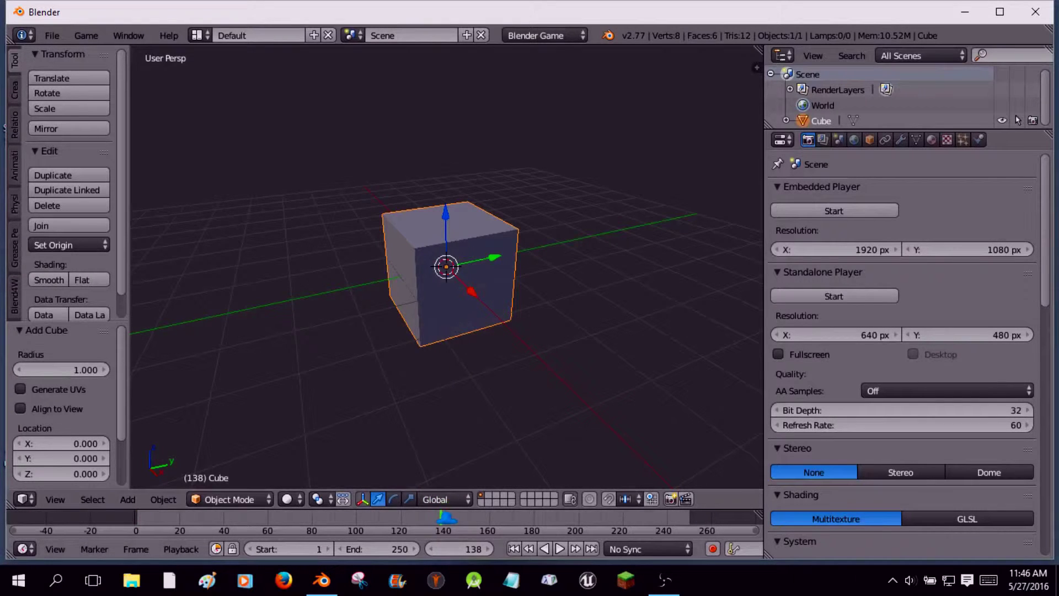
pyautogui.moveTo(446, 510); pyautogui.dragTo(446, 251)
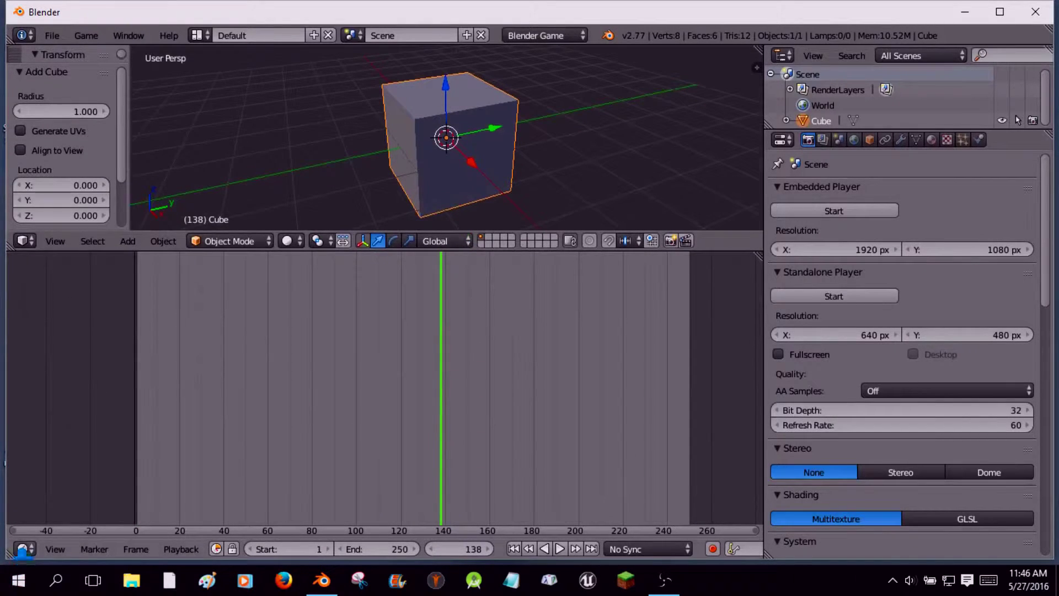
pyautogui.click(22, 549)
pyautogui.click(92, 345)
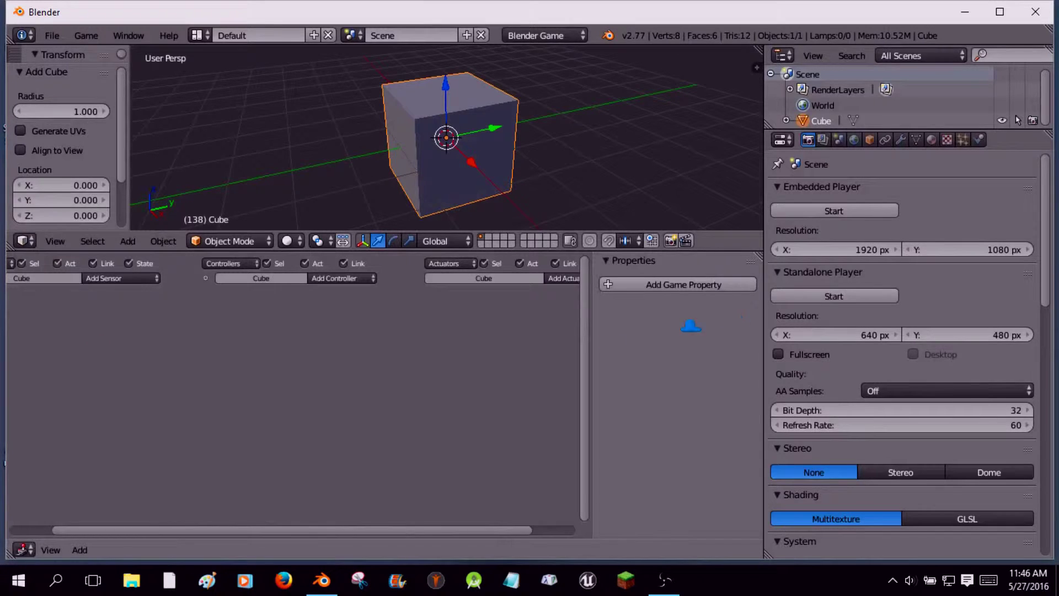
pyautogui.keyDown('ctrl'); pyautogui.hscroll(-2, 296, 354); pyautogui.keyUp('ctrl')
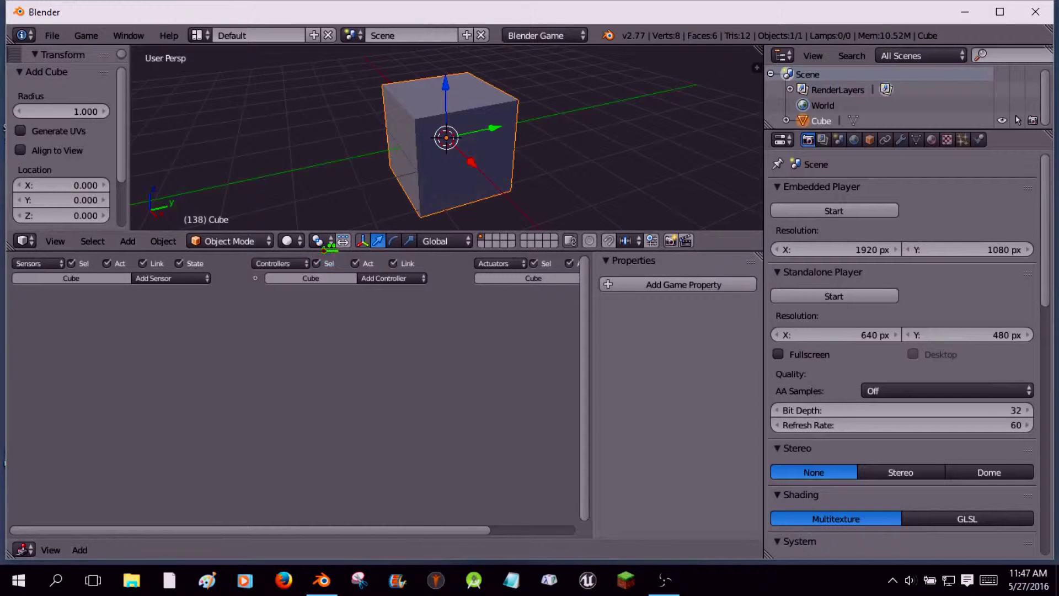
# Step: Split off a temporary timeline, reset to frame 1, and merge it back into the 3D view
pyautogui.moveTo(329, 248); pyautogui.dragTo(329, 310)
pyautogui.moveTo(8, 303); pyautogui.dragTo(17, 301)
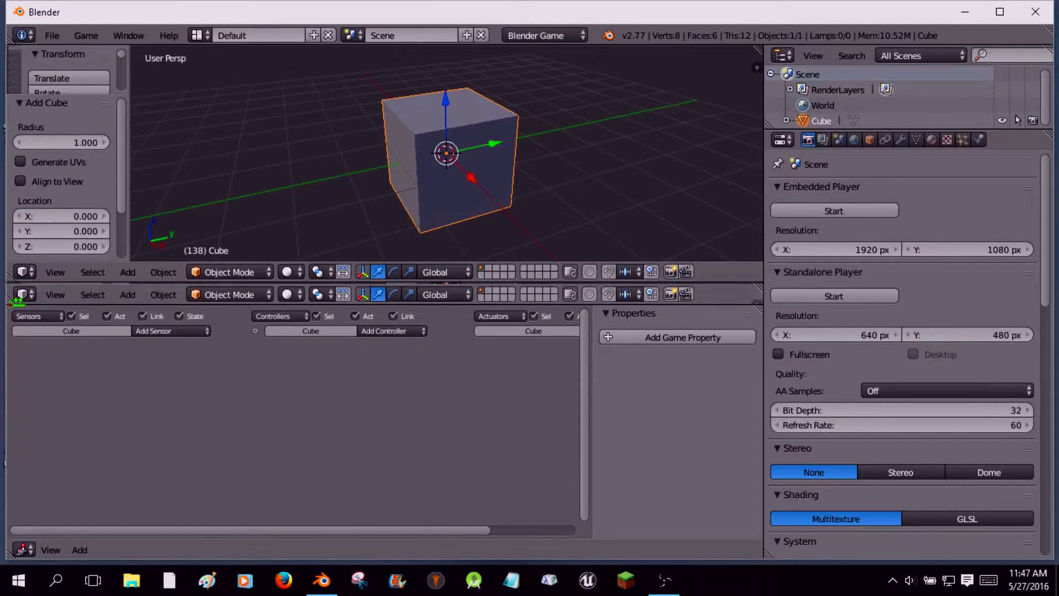
pyautogui.click(22, 296)
pyautogui.click(55, 249)
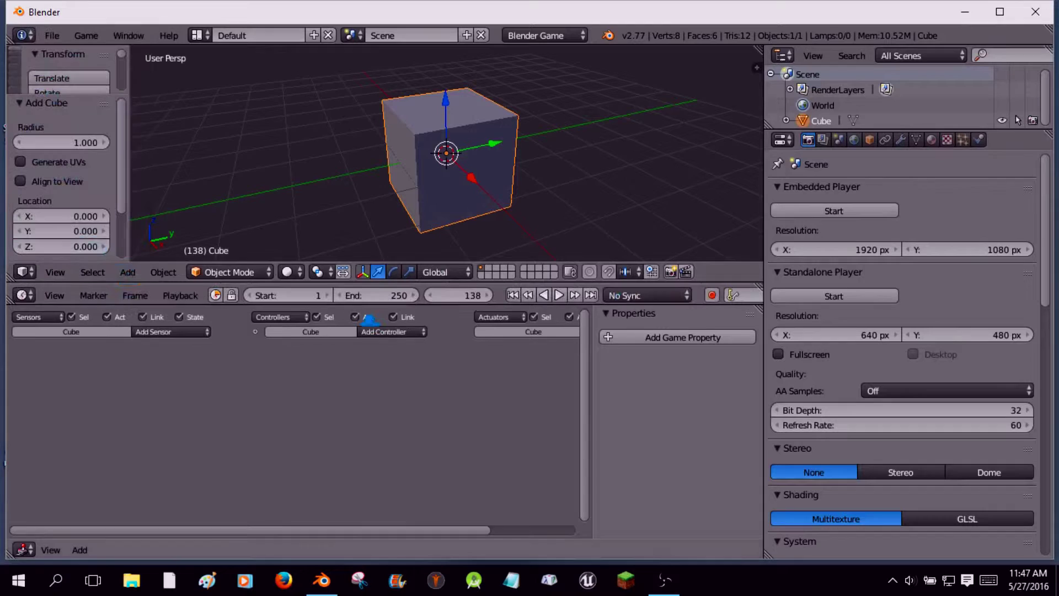
pyautogui.hotkey('shift', 'Left')
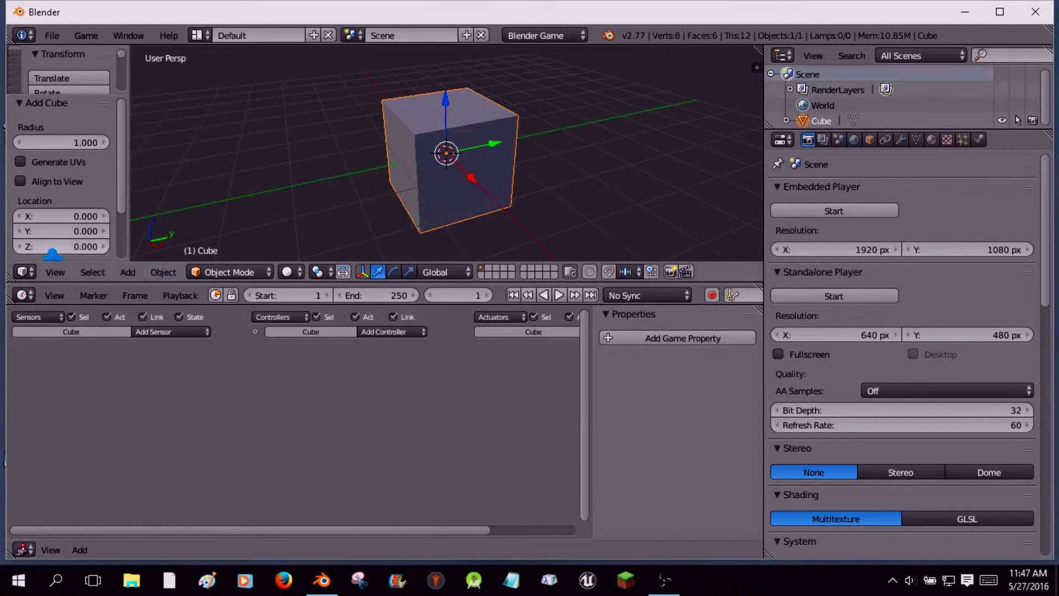
pyautogui.moveTo(9, 281); pyautogui.dragTo(16, 298)
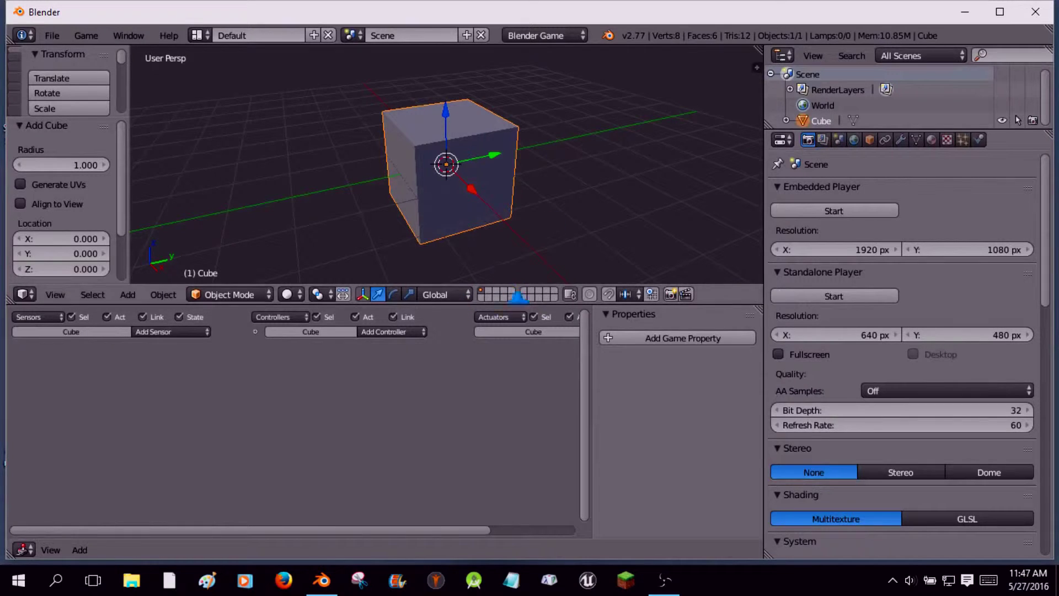
# Step: Make the 3D view taller and split it into two side-by-side views
pyautogui.moveTo(521, 305); pyautogui.dragTo(524, 369)
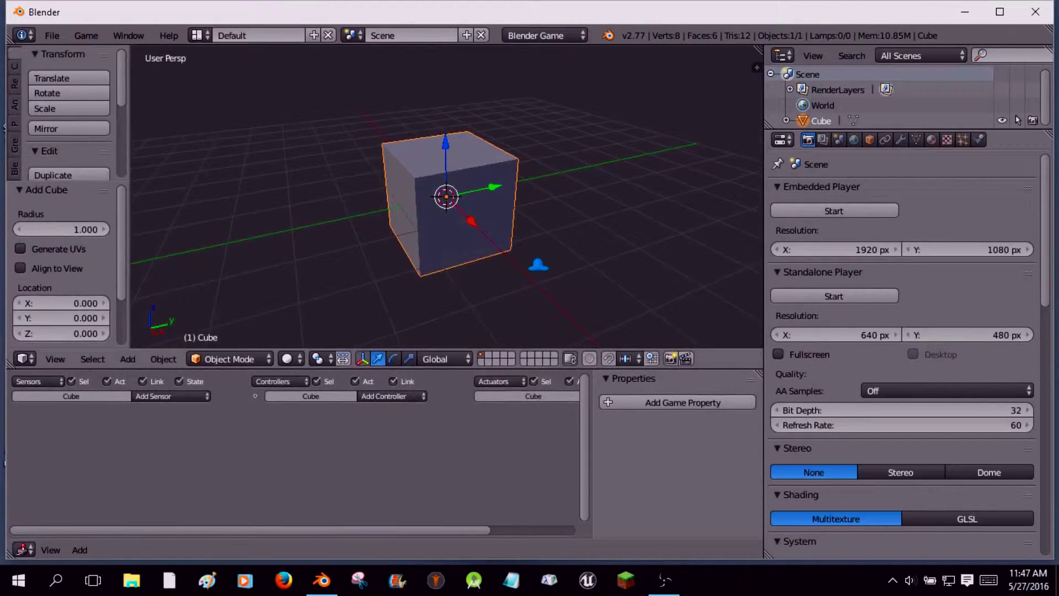
pyautogui.click(185, 395)
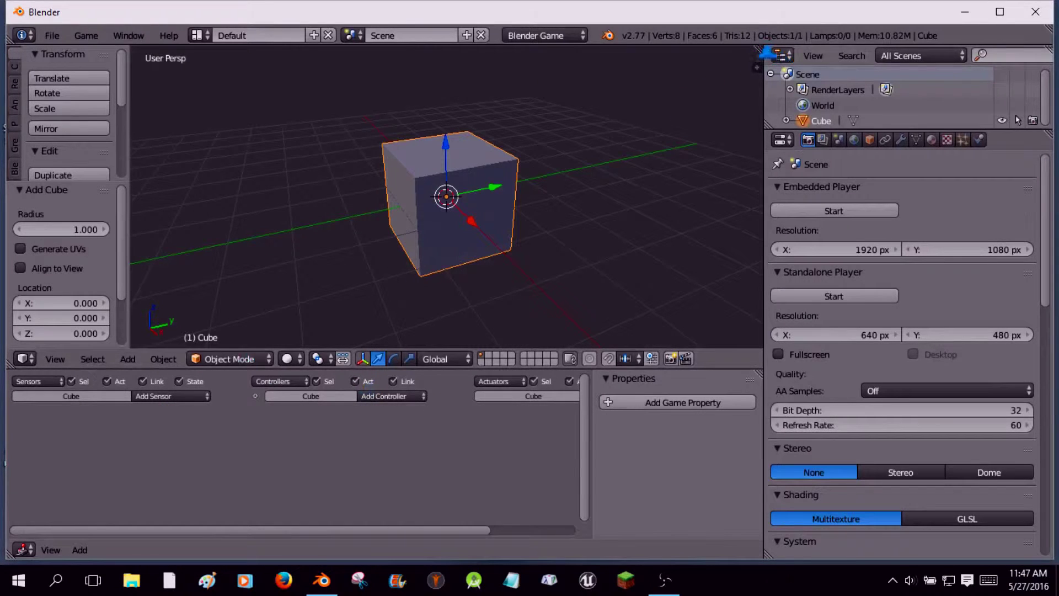
pyautogui.moveTo(762, 49); pyautogui.dragTo(484, 55)
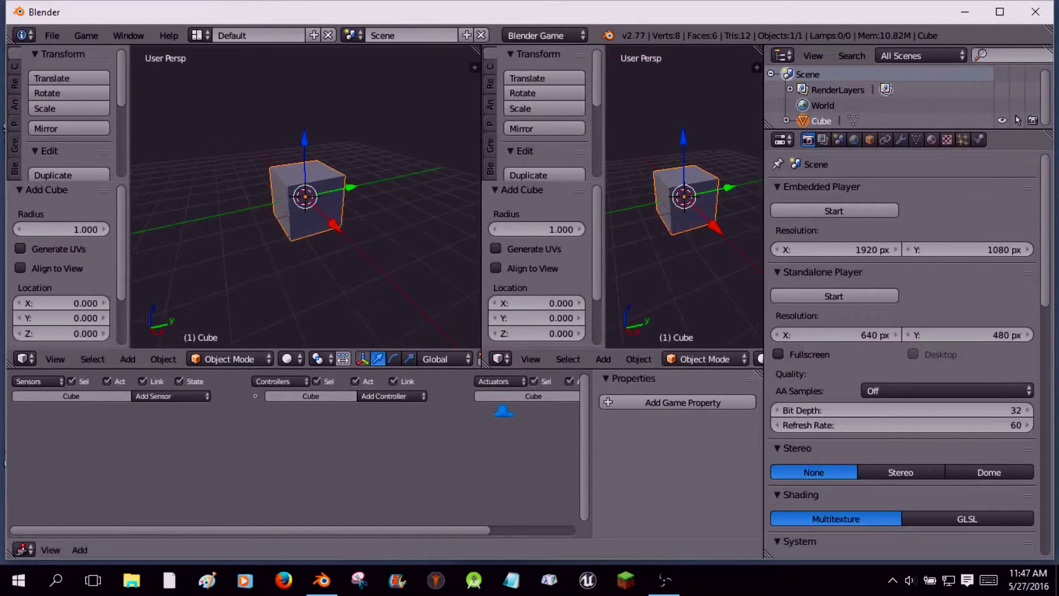
# Step: Turn the right view into a Text Editor with a new text block named random.py
pyautogui.click(500, 359)
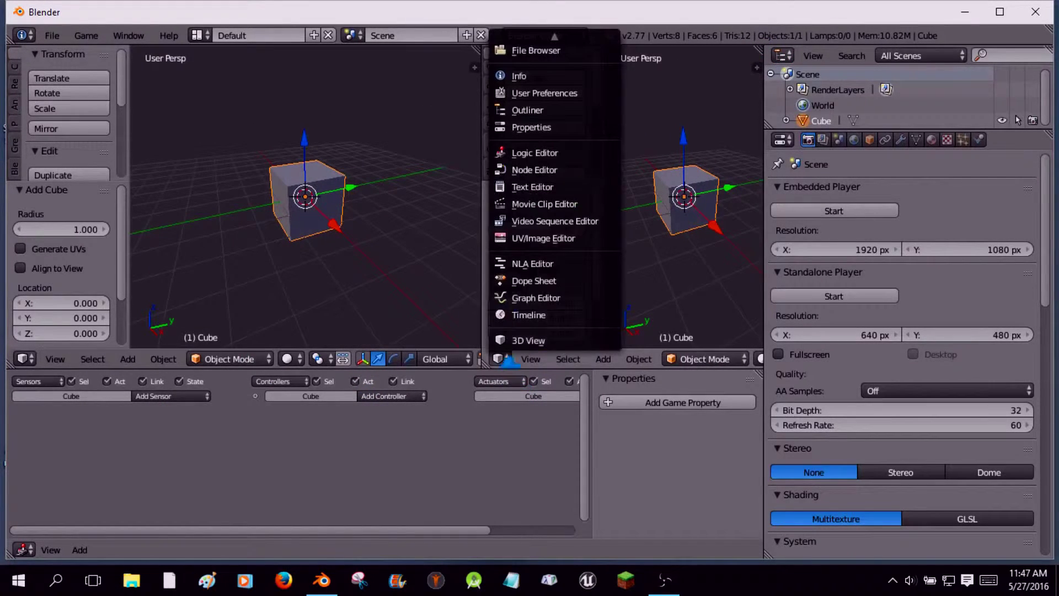
pyautogui.click(553, 190)
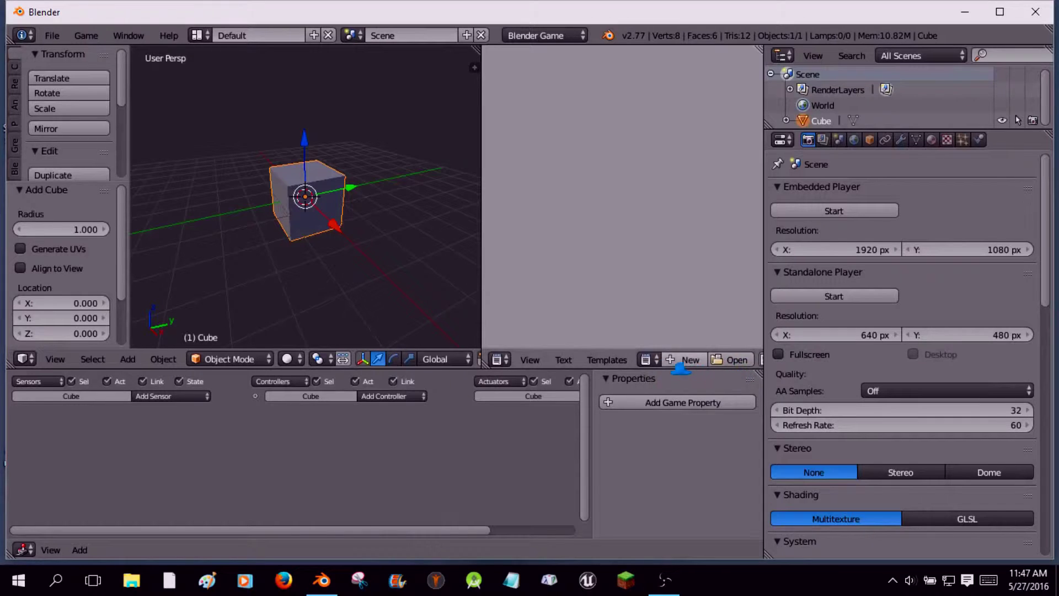
pyautogui.click(684, 362)
pyautogui.doubleClick(704, 359)
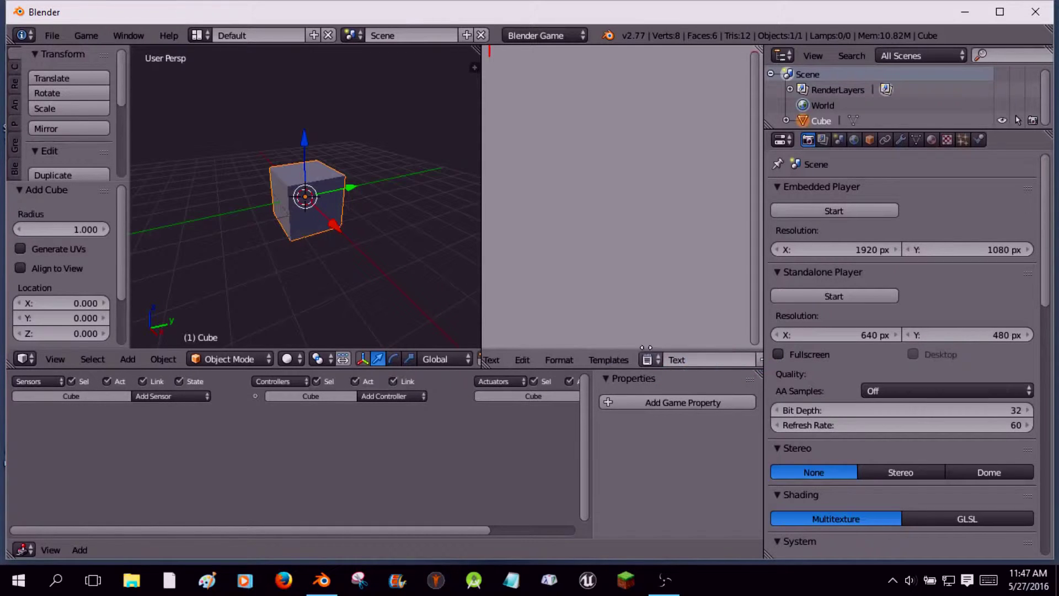
pyautogui.write('r')
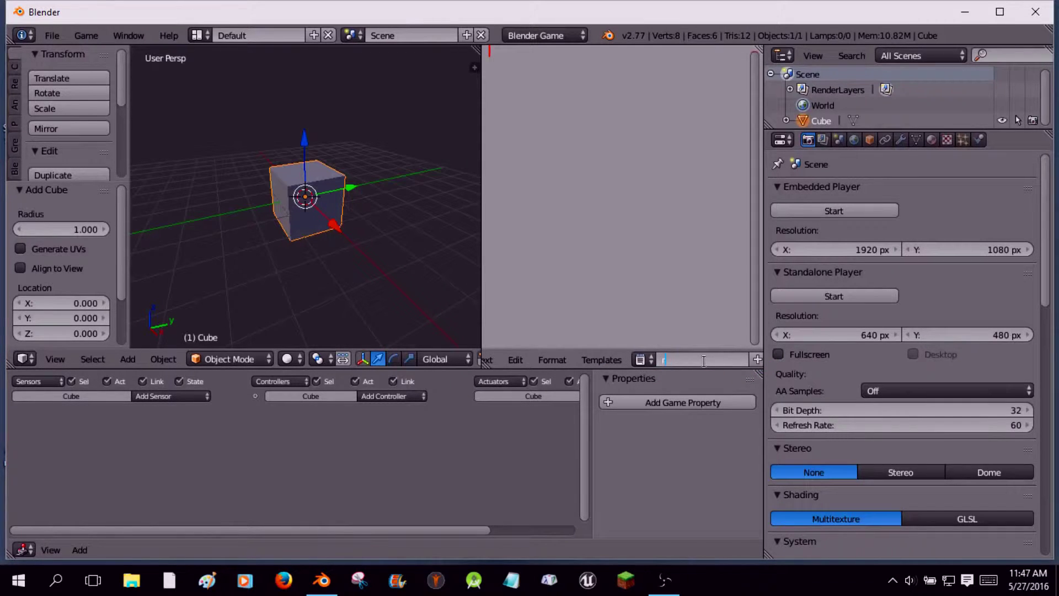
pyautogui.write('andom.py')
pyautogui.press('Return')
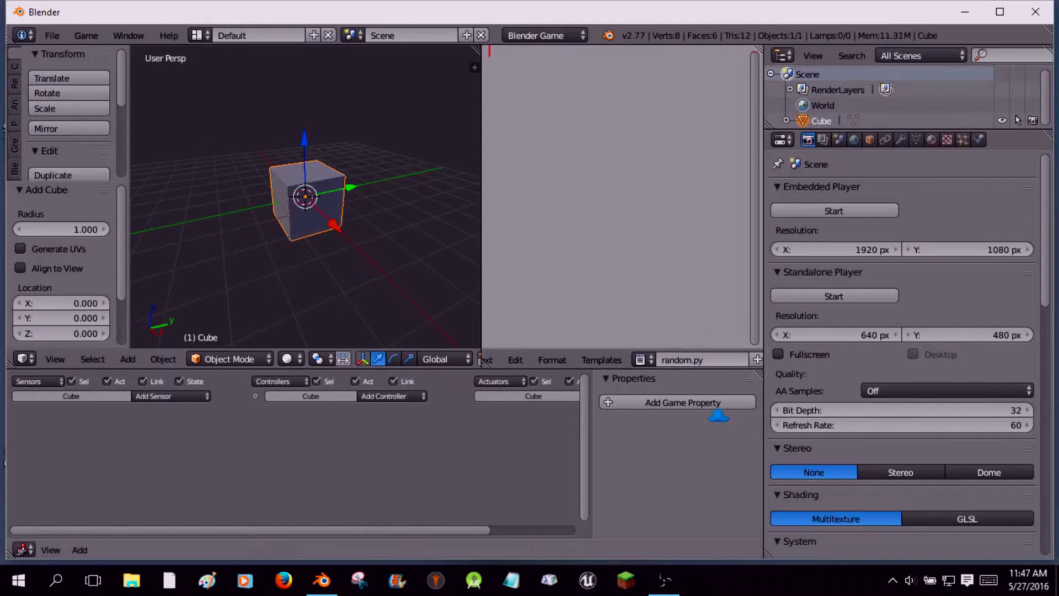
# Step: Give the cube an Integer game property named AI
pyautogui.click(717, 407)
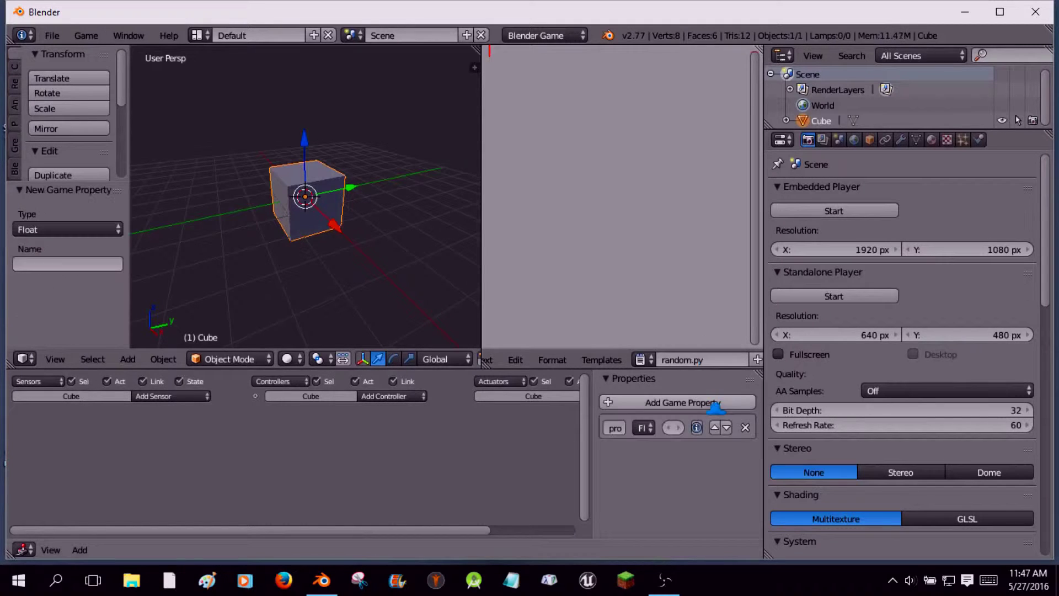
pyautogui.moveTo(589, 426); pyautogui.dragTo(496, 426)
pyautogui.click(579, 428)
pyautogui.click(580, 406)
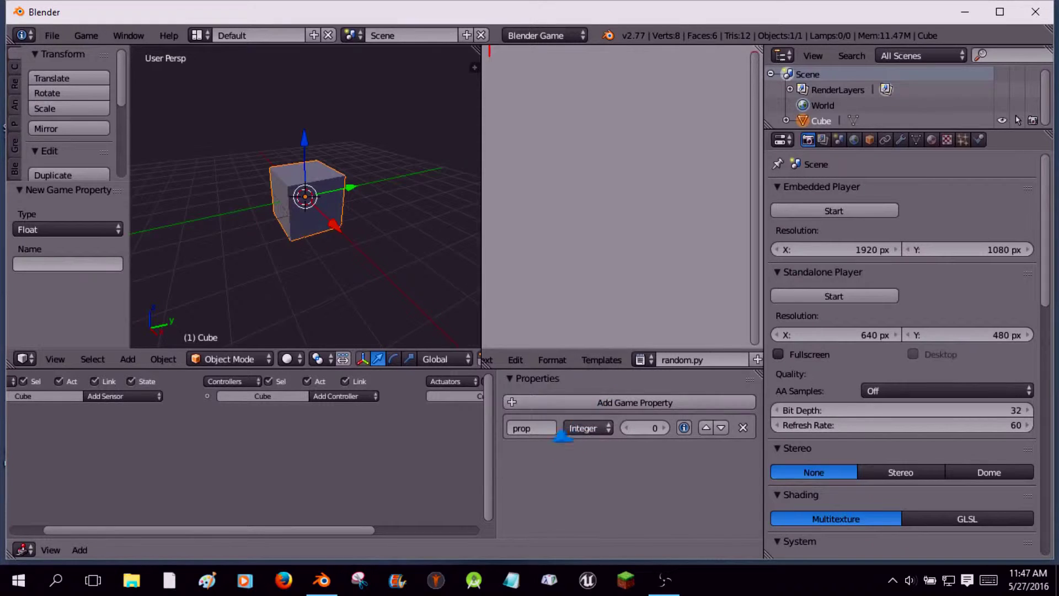
pyautogui.click(549, 423)
pyautogui.write('A')
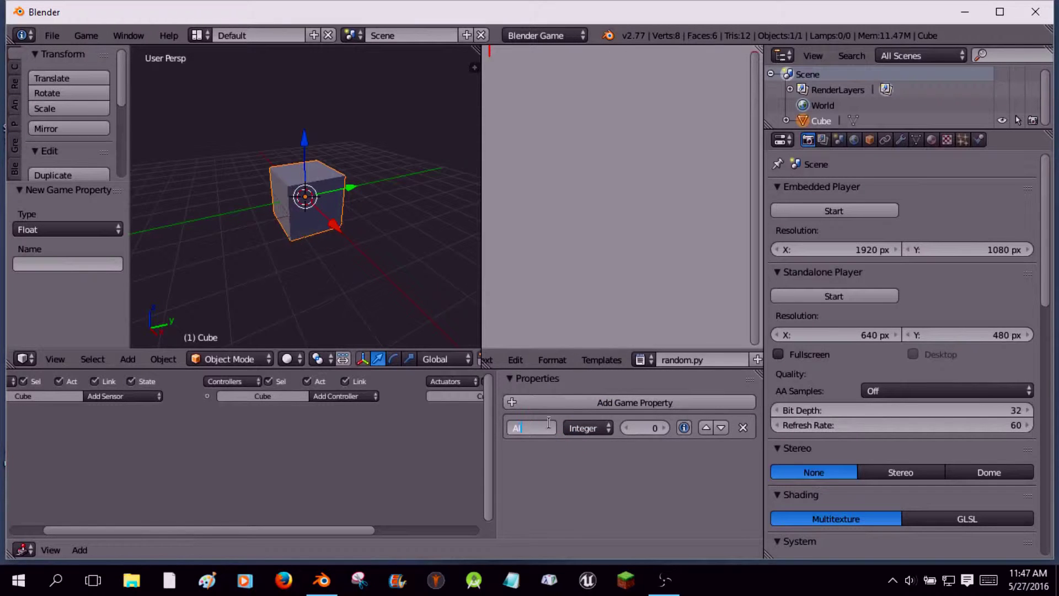
pyautogui.press('Return')
pyautogui.moveTo(316, 442); pyautogui.dragTo(371, 440, button='middle')
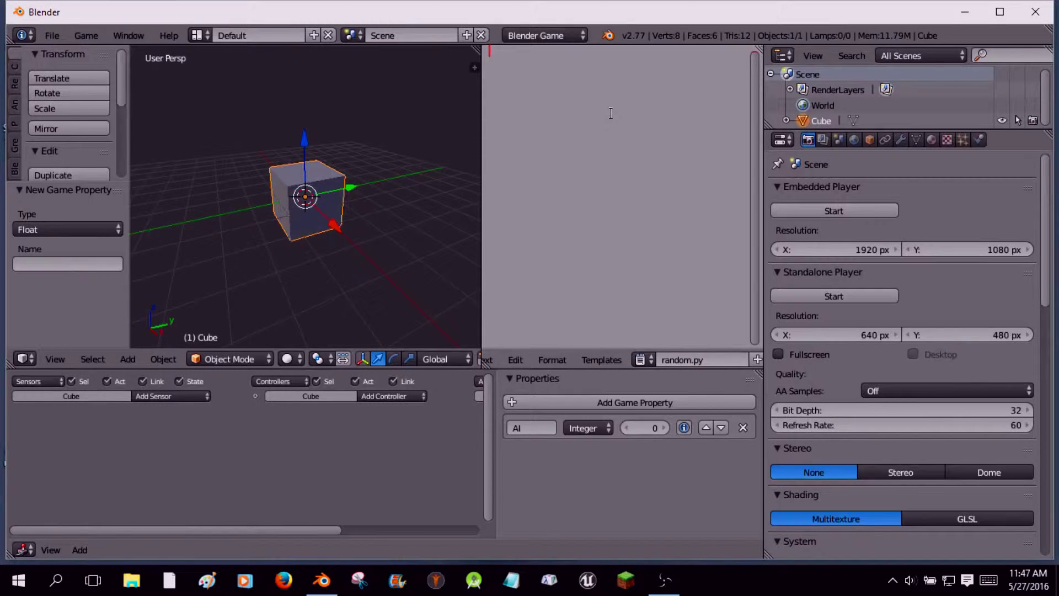
# Step: Write import random / from bge import logic, cont = logic.getCurrentController(), and own = cont.logic
pyautogui.write('import ')
pyautogui.write('random ')
pyautogui.write('from ')
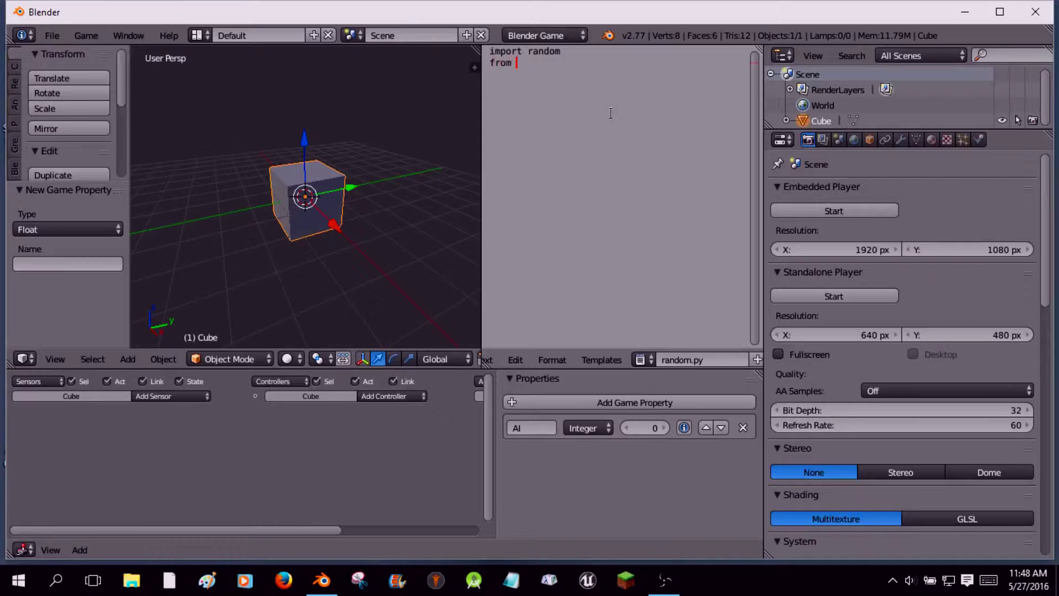
pyautogui.write('bge import logic')
pyautogui.press('Return')
pyautogui.write('cont')
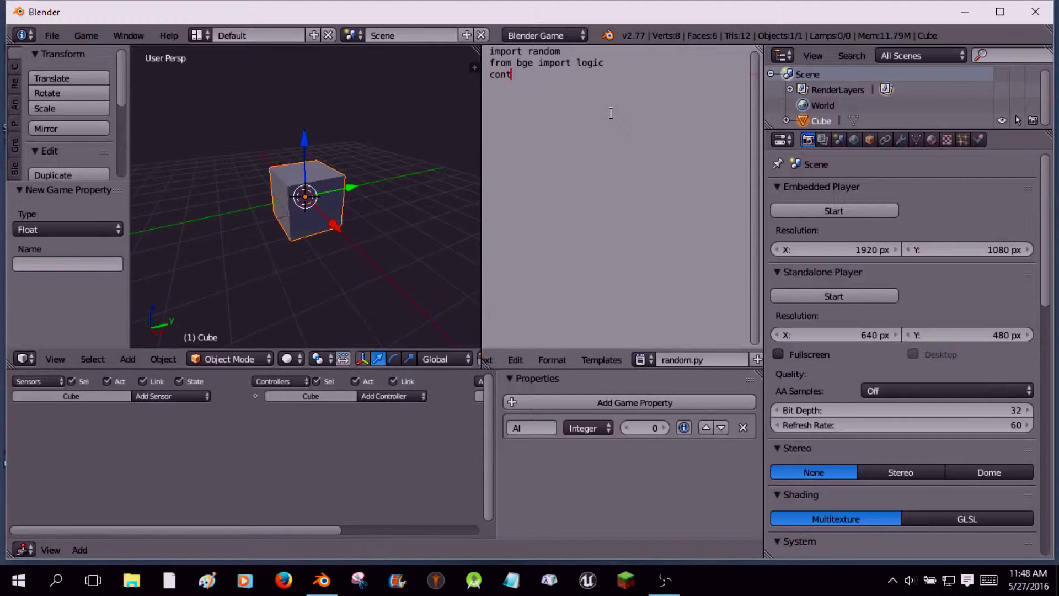
pyautogui.write(' =')
pyautogui.write(' logic')
pyautogui.write('.')
pyautogui.write('get')
pyautogui.write('C')
pyautogui.write('urren')
pyautogui.write('t')
pyautogui.write('Co')
pyautogui.write('nt')
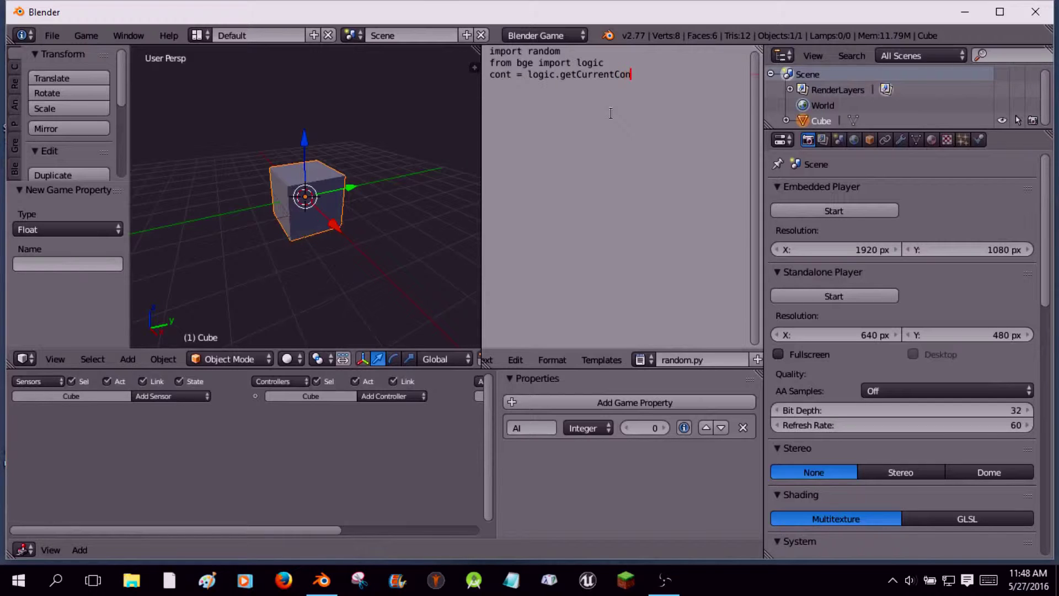
pyautogui.write('roller()')
pyautogui.press('Return')
pyautogui.write('own = cont.log')
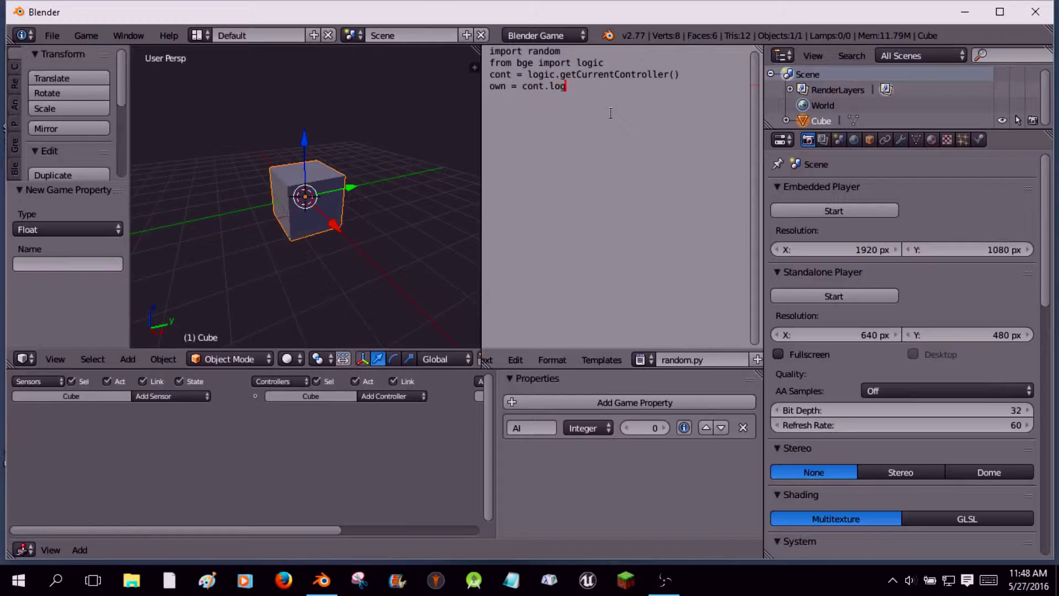
pyautogui.write('ic')
pyautogui.press('Return')
pyautogui.press('Return')
pyautogui.scroll(-5, 644, 364)
# Step: Turn on line numbers and syntax highlighting, then begin the line rand = random.randint()
pyautogui.click(649, 360)
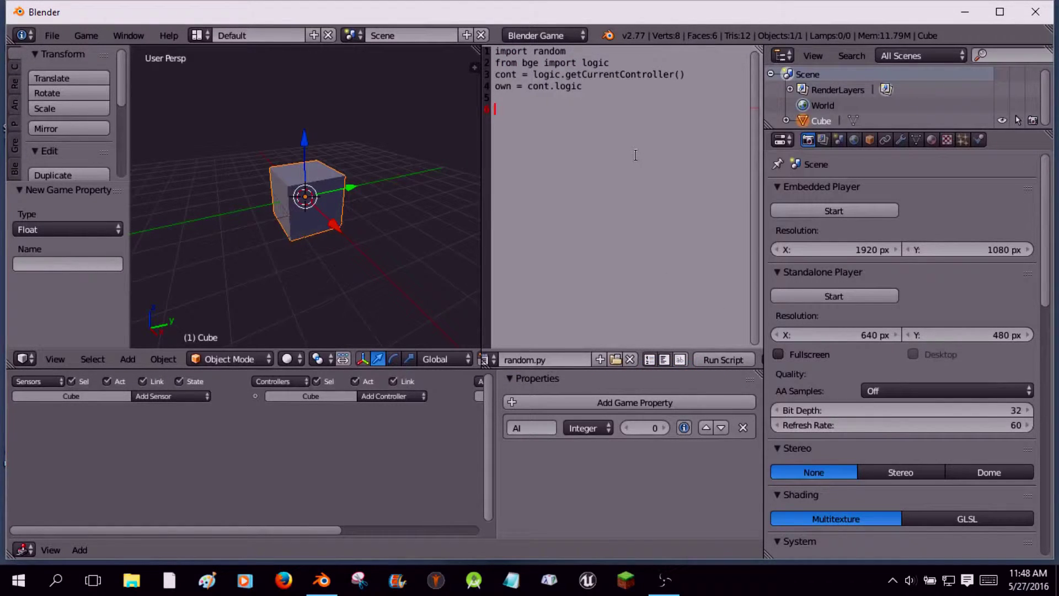
pyautogui.click(680, 359)
pyautogui.write('rand')
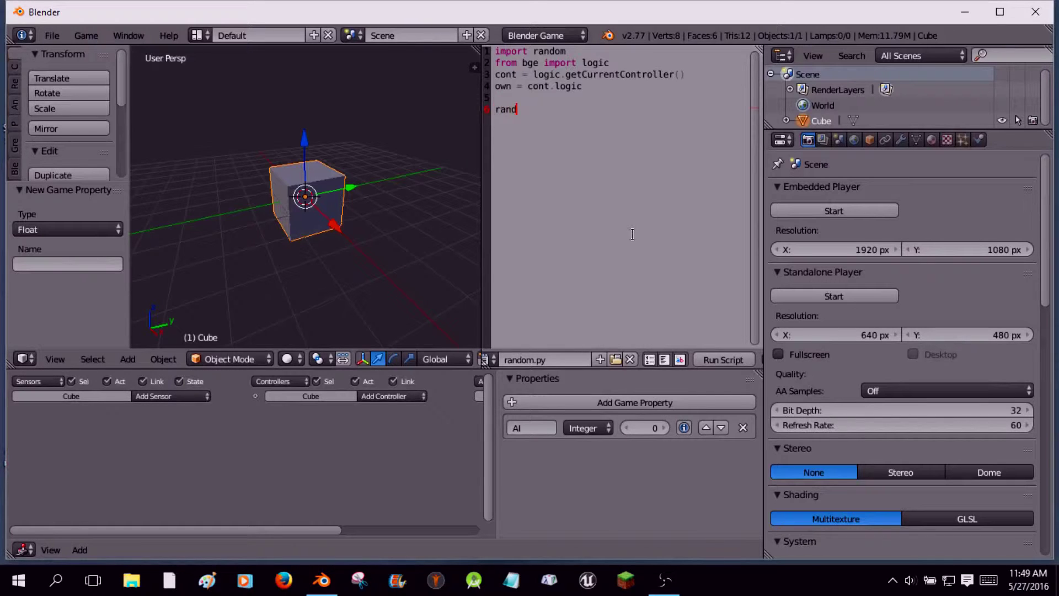
pyautogui.write(' = random.ra')
pyautogui.write('dint')
pyautogui.press('Left')
pyautogui.press('Left')
pyautogui.press('Left')
pyautogui.write('n')
pyautogui.press('Right')
pyautogui.press('Right')
pyautogui.press('Right')
pyautogui.press('Right')
pyautogui.write('()')
# Step: Fill in the randint range as 1, 4
pyautogui.press('Left')
pyautogui.write(',')
pyautogui.press('Left')
pyautogui.write('0')
pyautogui.press('BackSpace')
pyautogui.write('1')
pyautogui.press('Right')
pyautogui.write('4')
pyautogui.press('Left')
pyautogui.press('Right')
pyautogui.press('Right')
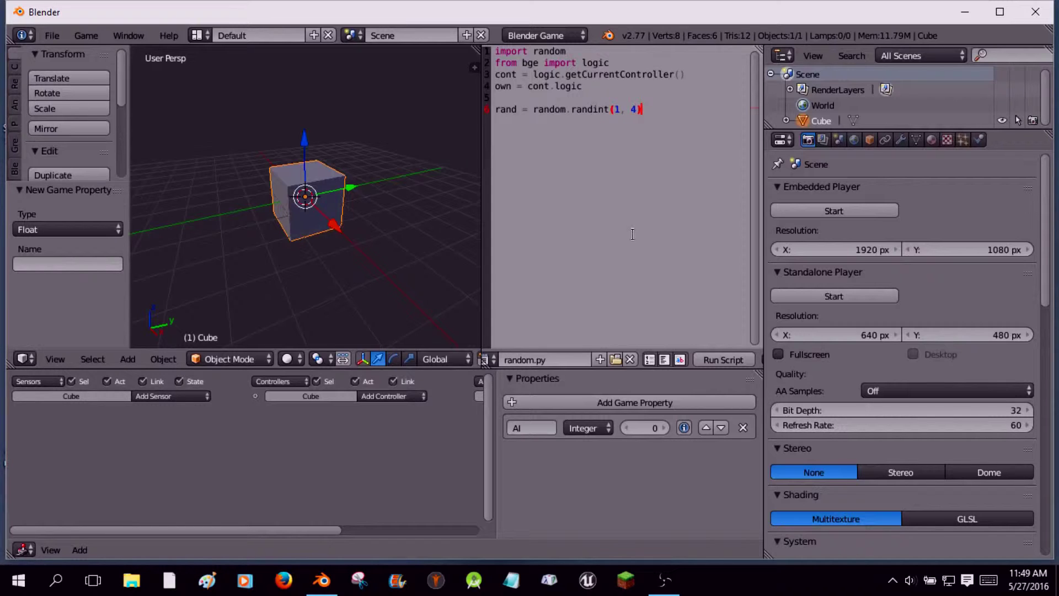
pyautogui.press('Left')
pyautogui.press('Right')
pyautogui.press('Right')
# Step: Add the line own['AI'] = rand below the randint line
pyautogui.press('Return')
pyautogui.press('Return')
pyautogui.write("own['AI")
pyautogui.press('End')
pyautogui.write('= rand')
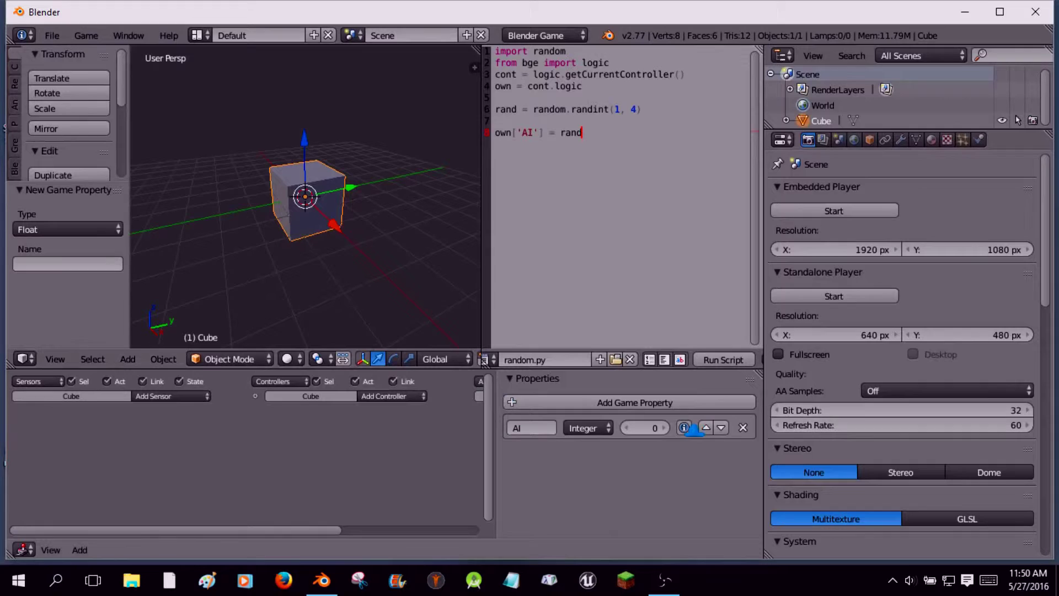
# Step: Run a quick test of the game and stop it
pyautogui.scroll(-5, 911, 338)
pyautogui.scroll(-10, 912, 338)
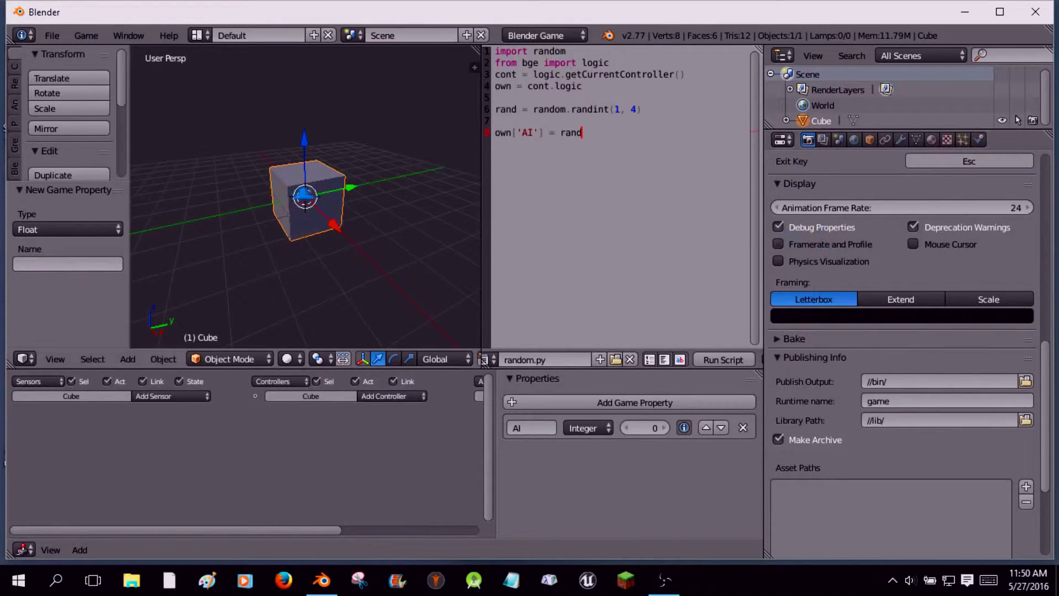
pyautogui.press('p')
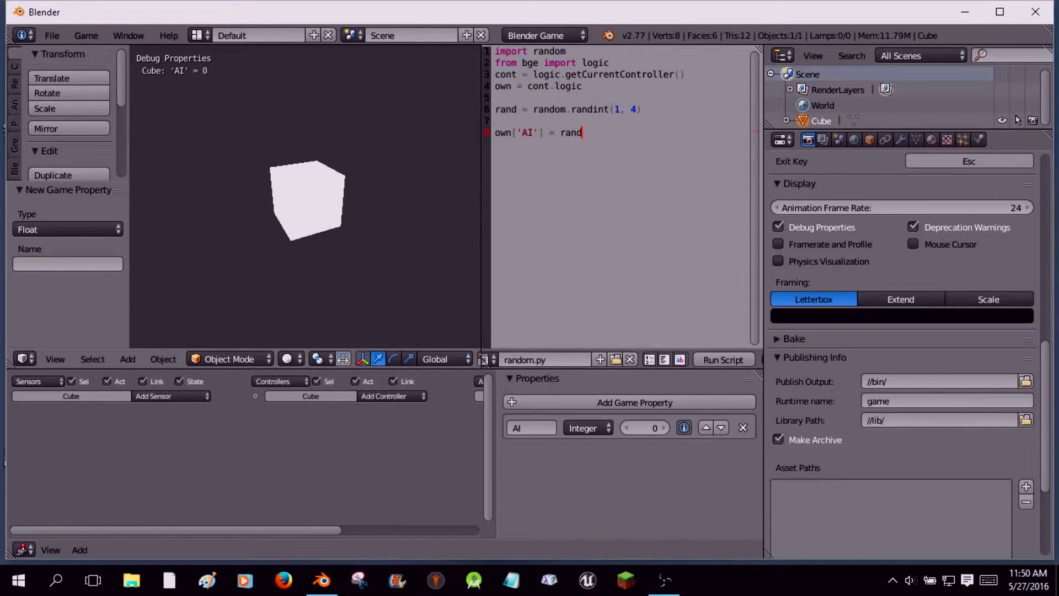
pyautogui.press('Escape')
# Step: Add an Always sensor to the Cube, delete it, and add a Random sensor instead
pyautogui.click(198, 397)
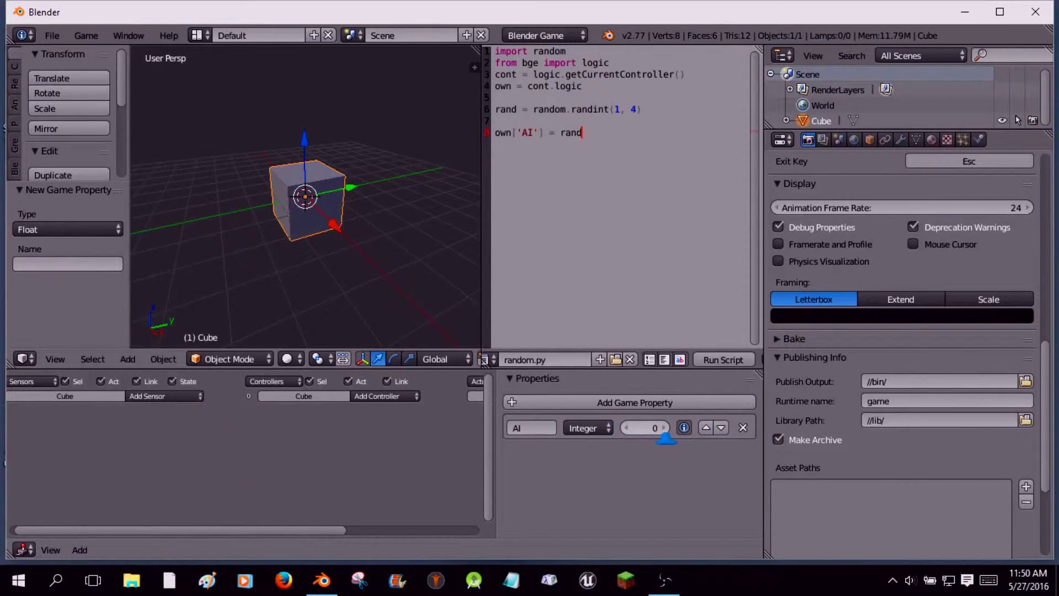
pyautogui.click(161, 396)
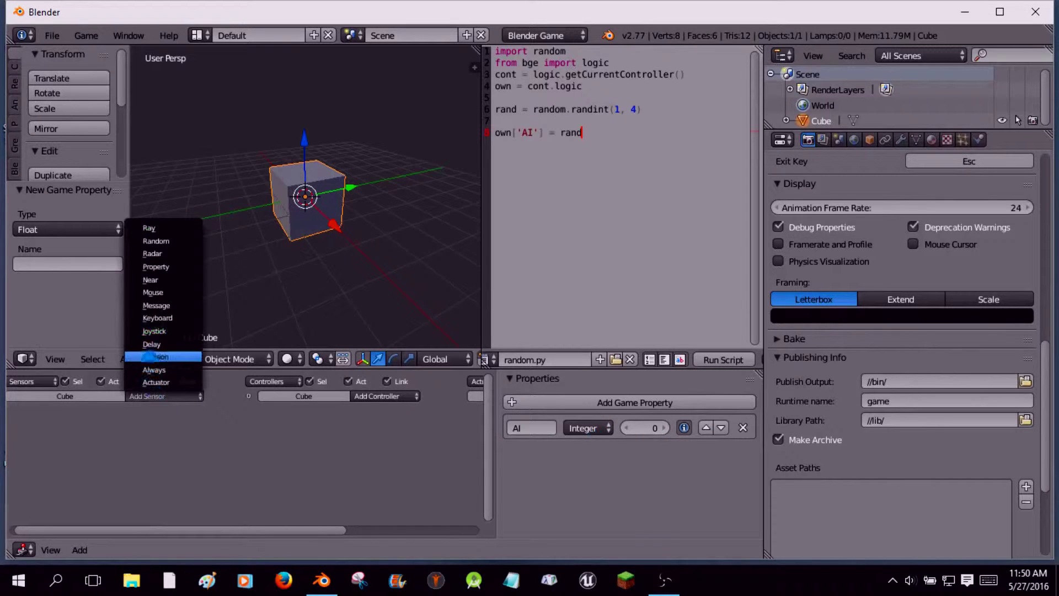
pyautogui.click(160, 380)
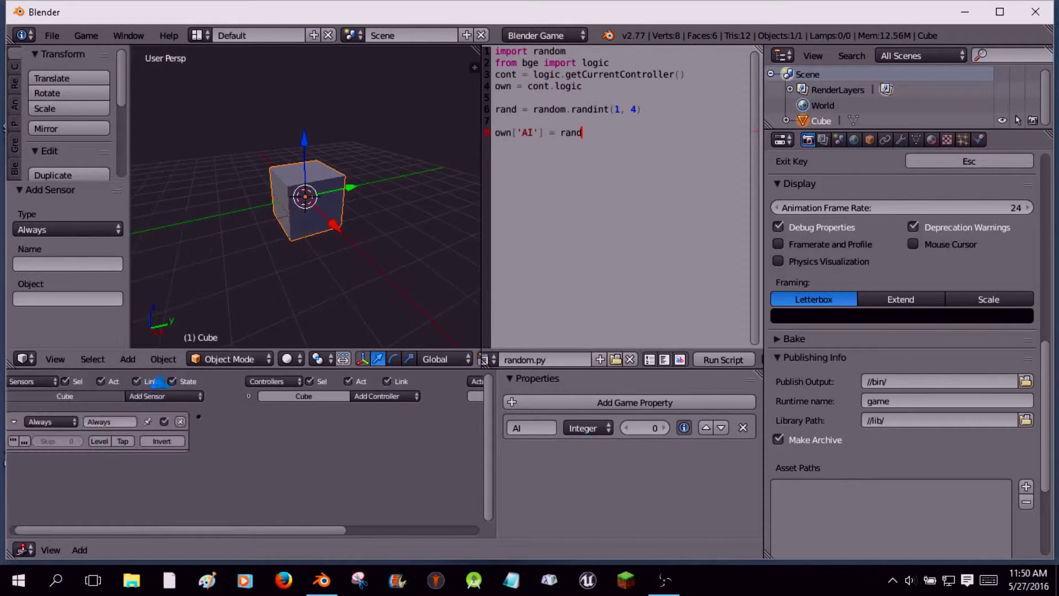
pyautogui.click(13, 422)
pyautogui.click(380, 396)
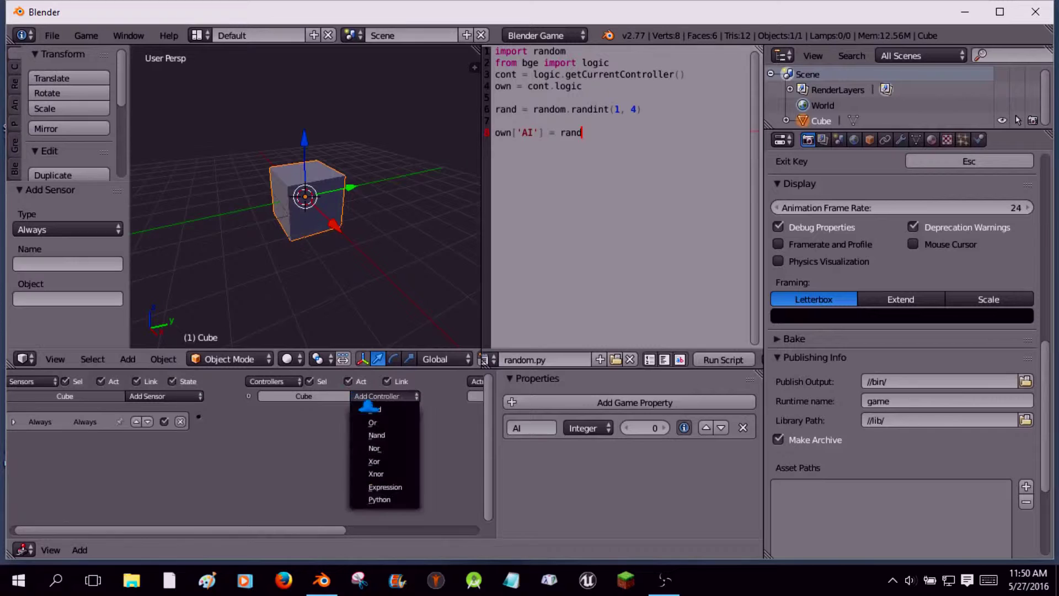
pyautogui.click(180, 422)
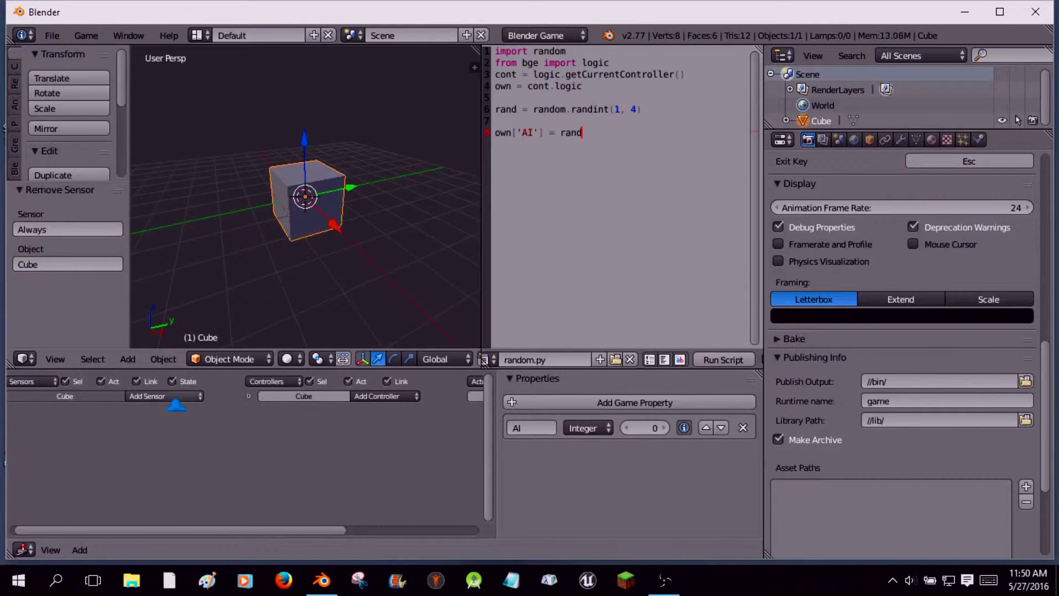
pyautogui.click(168, 396)
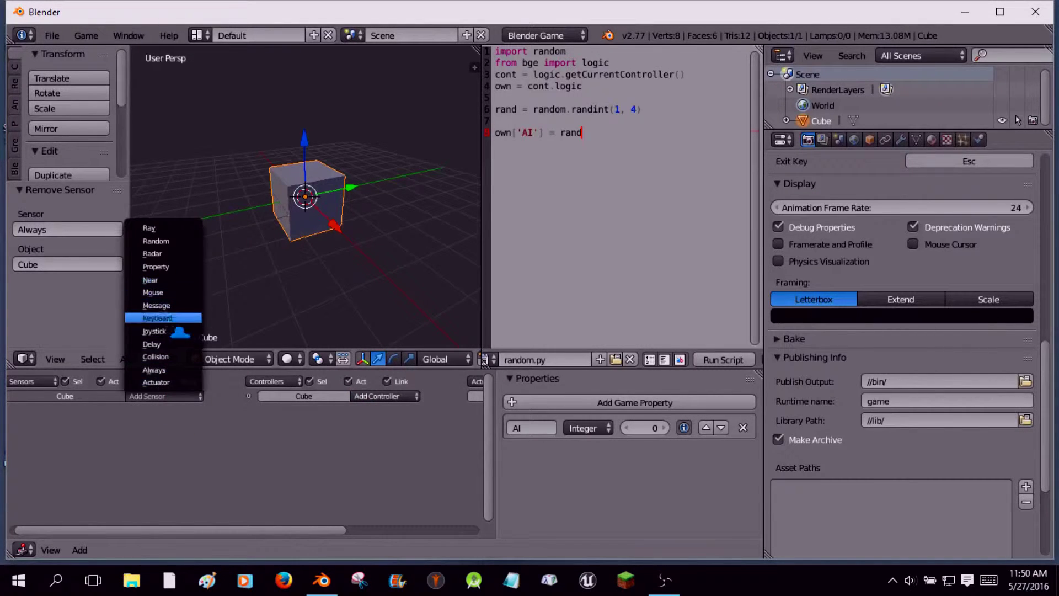
pyautogui.click(160, 241)
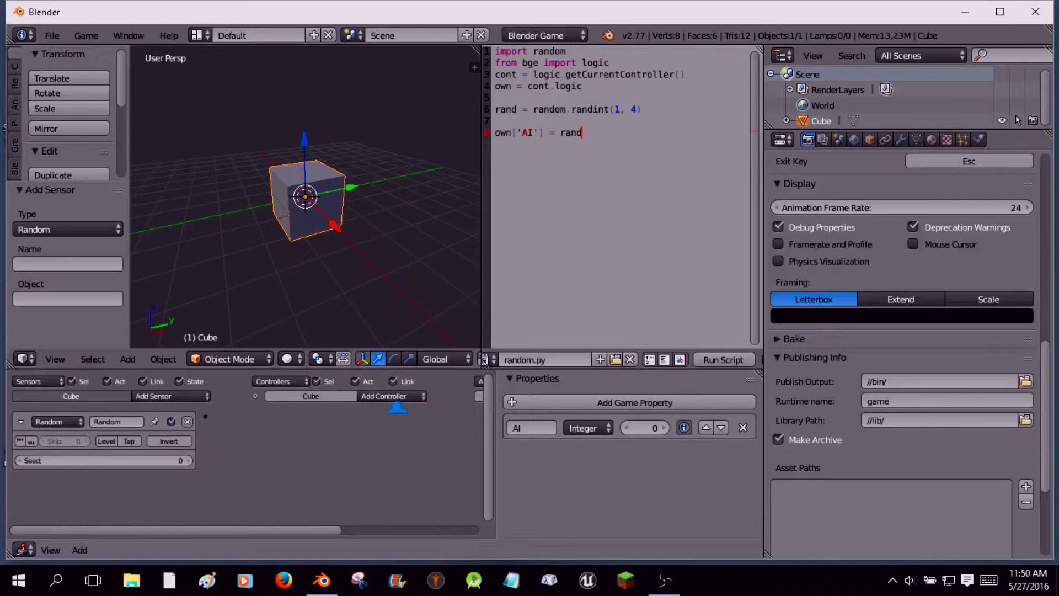
# Step: Add a Python controller running random.py, wired from the Random sensor
pyautogui.click(393, 398)
pyautogui.click(390, 500)
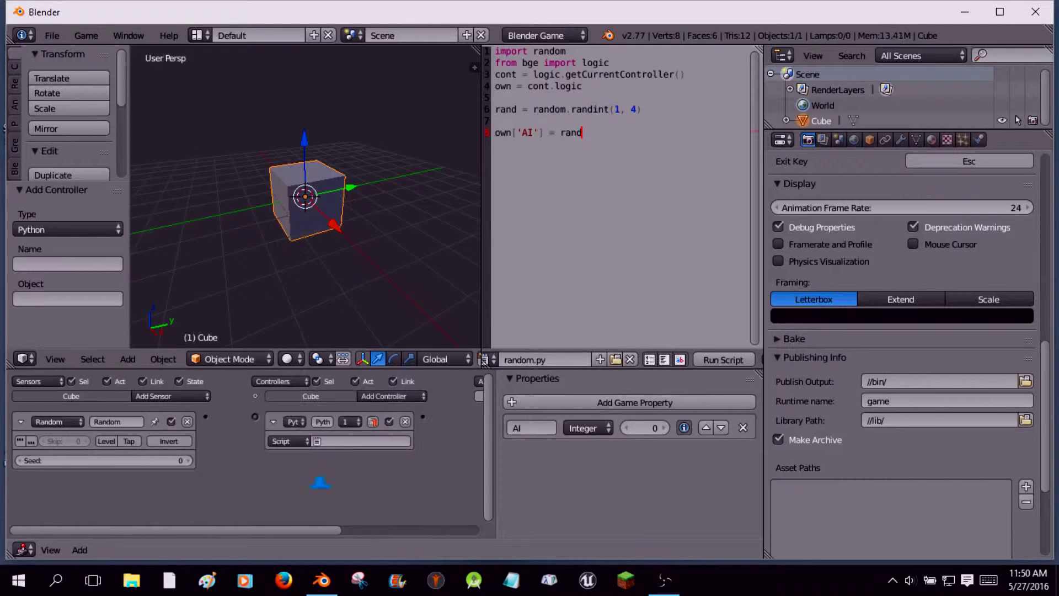
pyautogui.moveTo(205, 417); pyautogui.dragTo(256, 422)
pyautogui.click(331, 440)
pyautogui.click(343, 335)
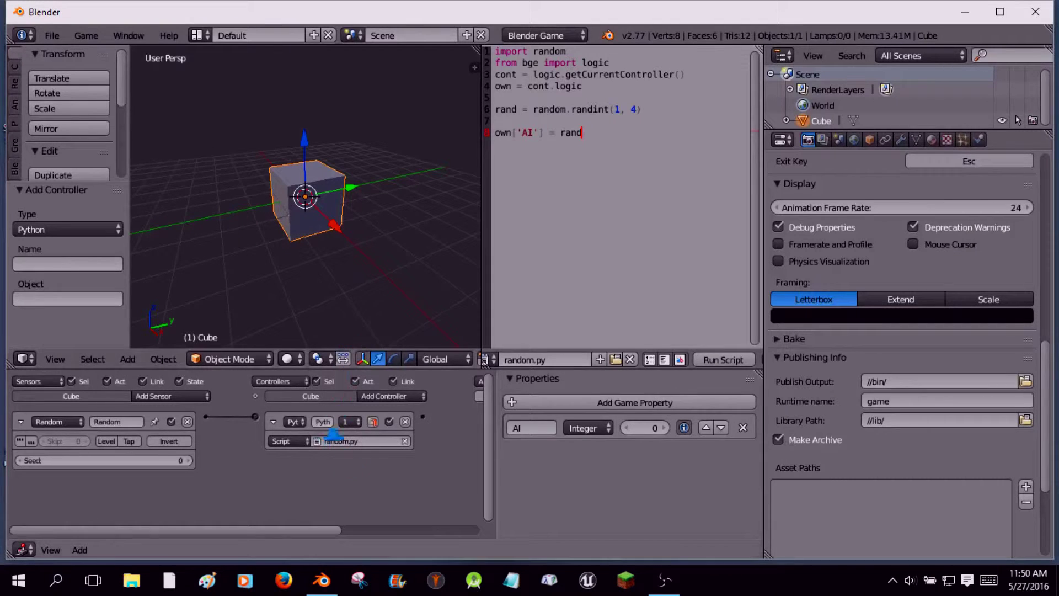
# Step: Browse to assets.json in the text editor, then switch back to random.py
pyautogui.scroll(4, 546, 360)
pyautogui.click(570, 360)
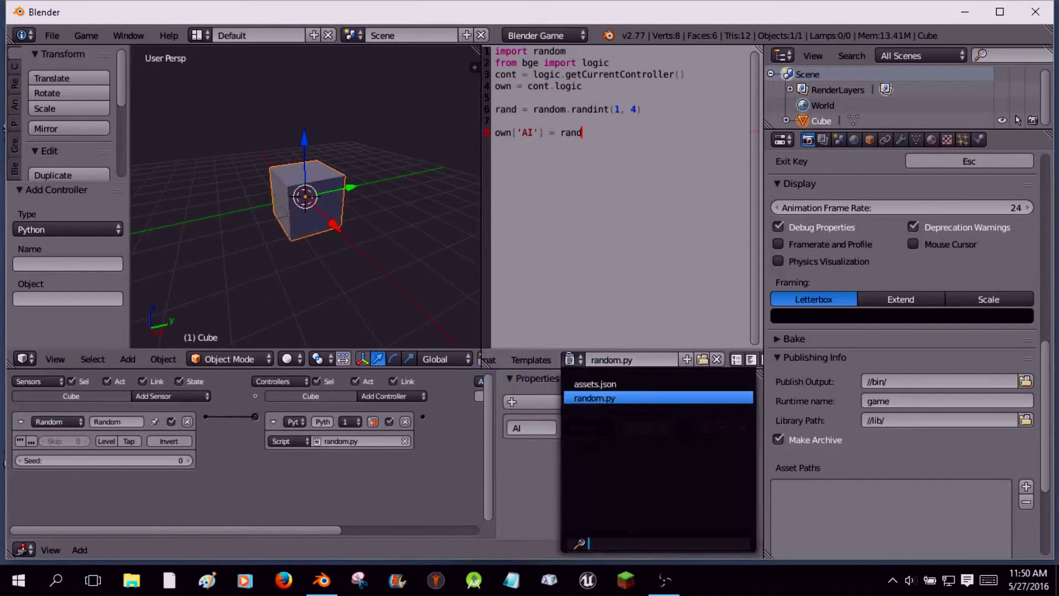
pyautogui.click(594, 384)
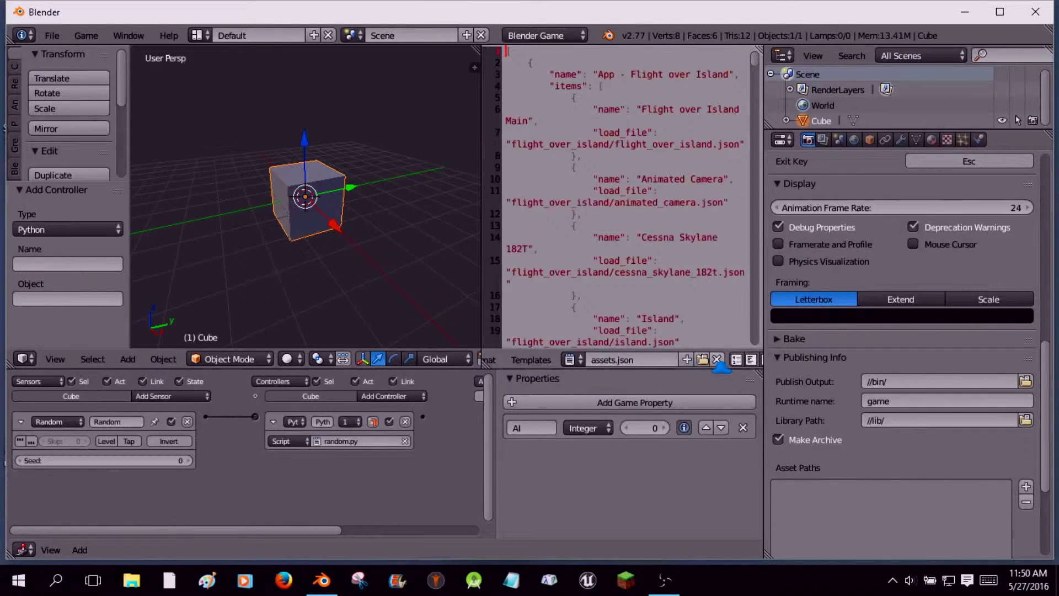
pyautogui.click(544, 35)
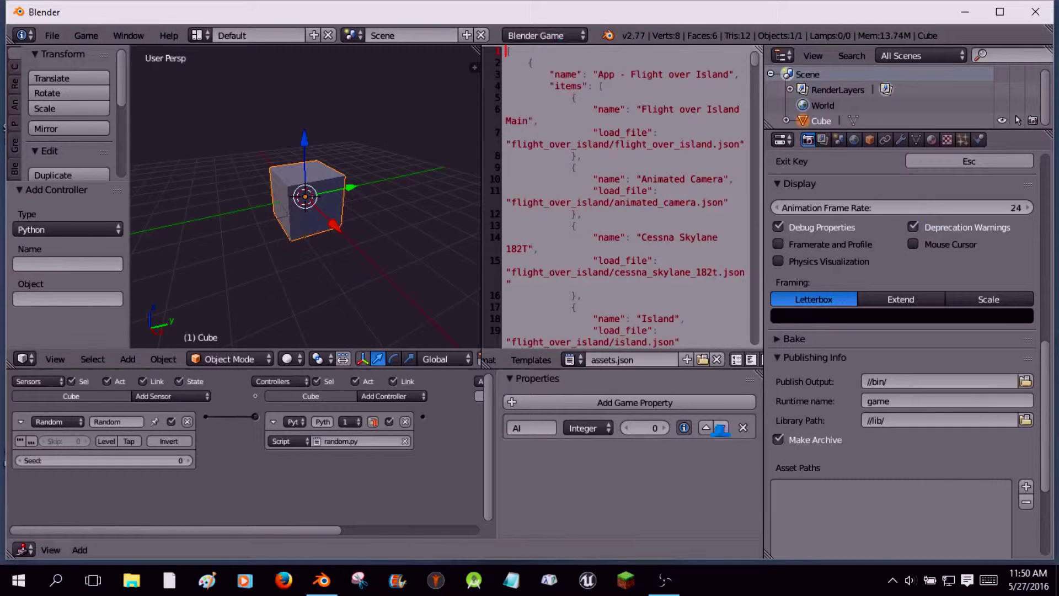
pyautogui.click(717, 359)
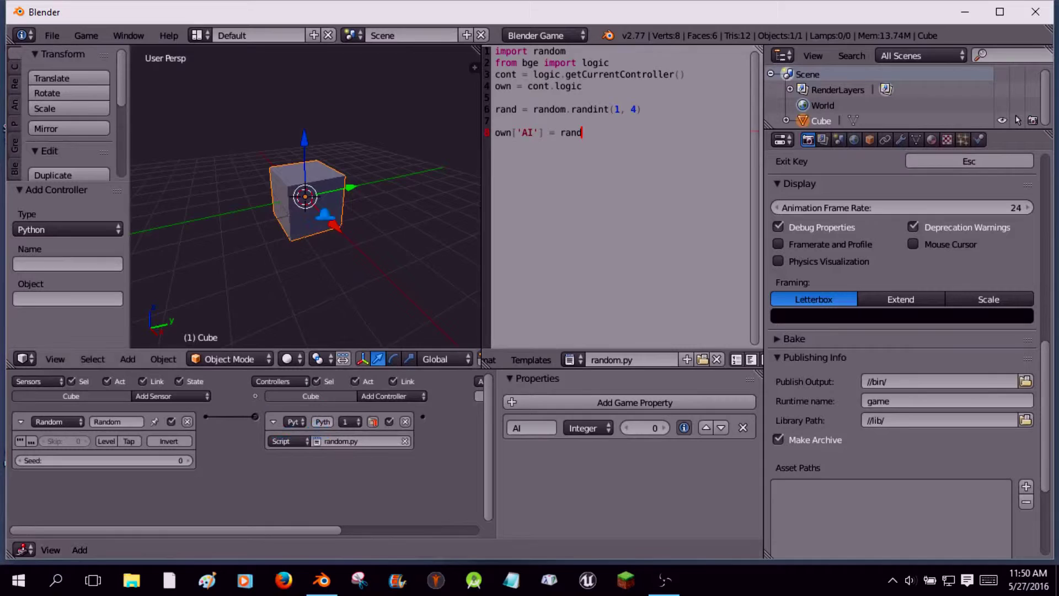
pyautogui.press('p')
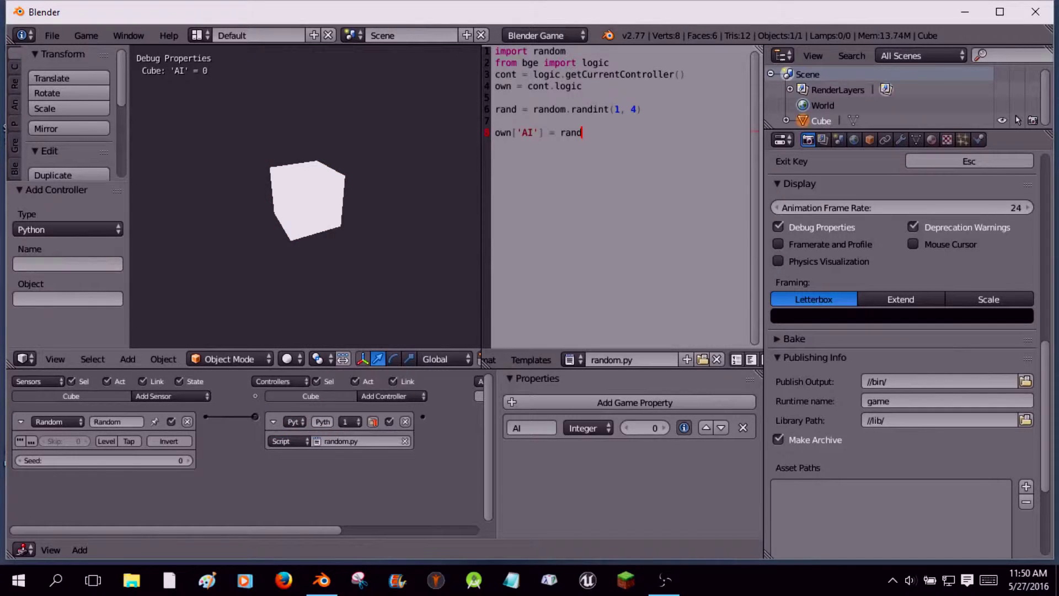
pyautogui.press('Escape')
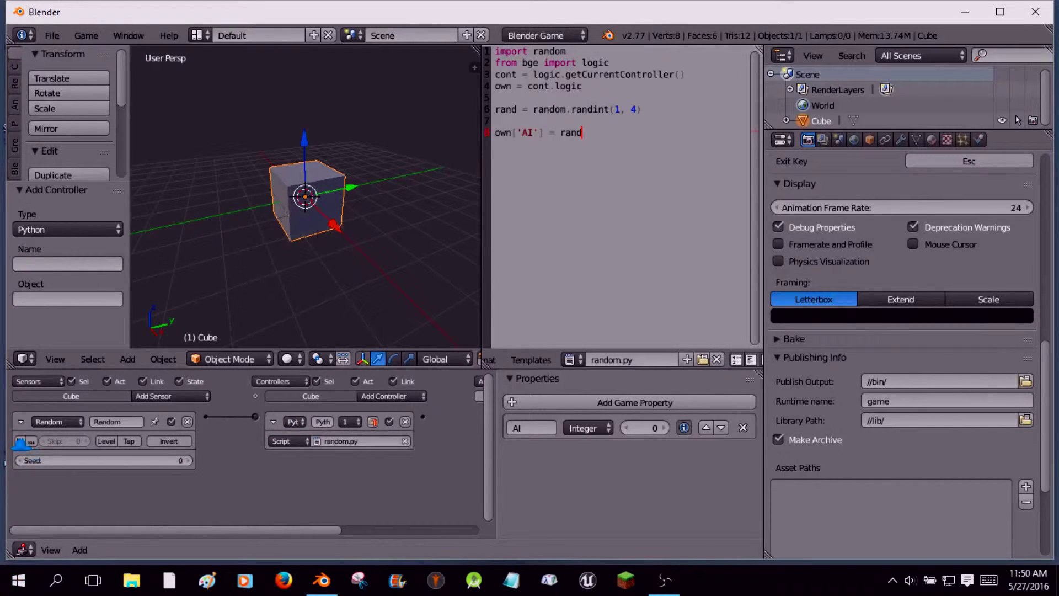
pyautogui.press('p')
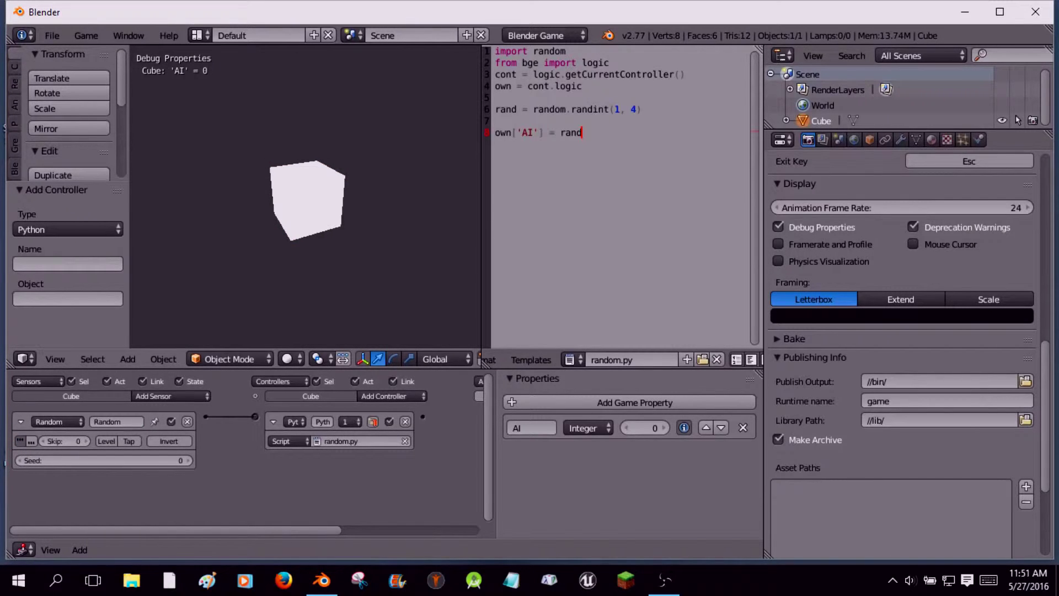
pyautogui.press('Escape')
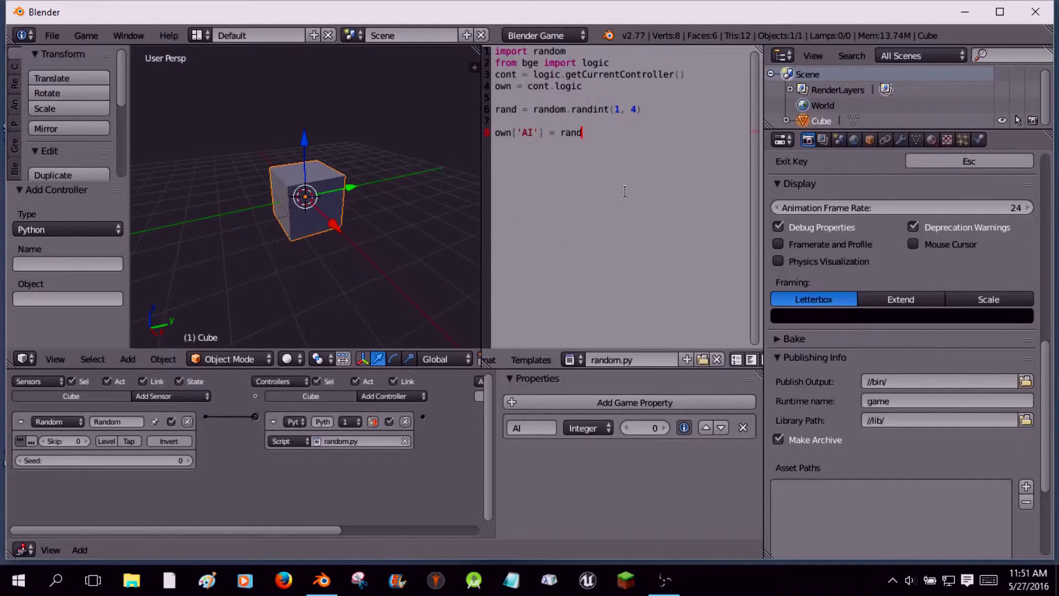
# Step: Run the random.py script from the text editor's context menu
pyautogui.click(576, 110)
pyautogui.rightClick(601, 117)
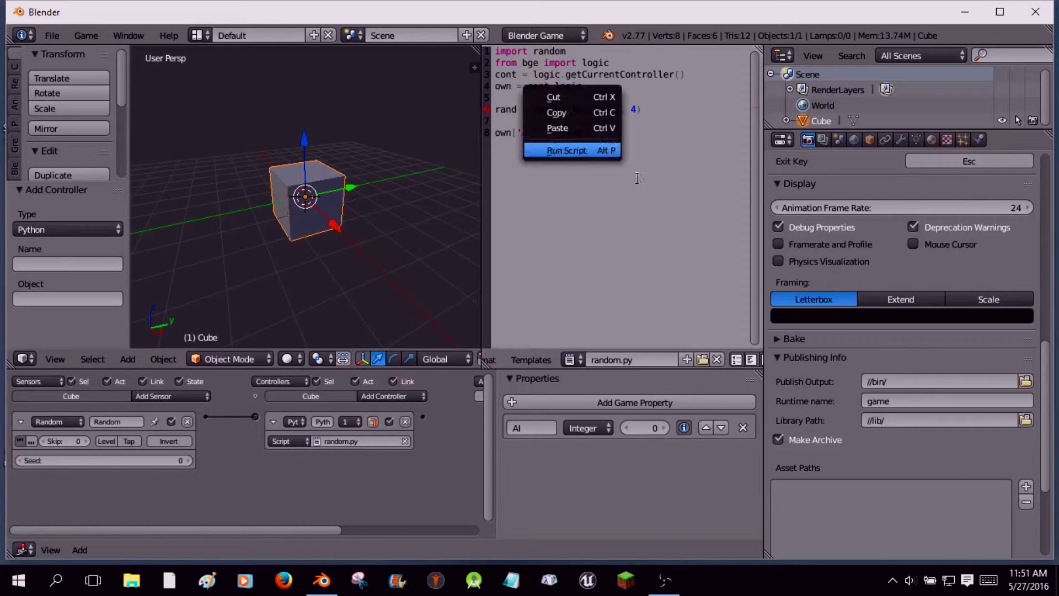
pyautogui.click(602, 150)
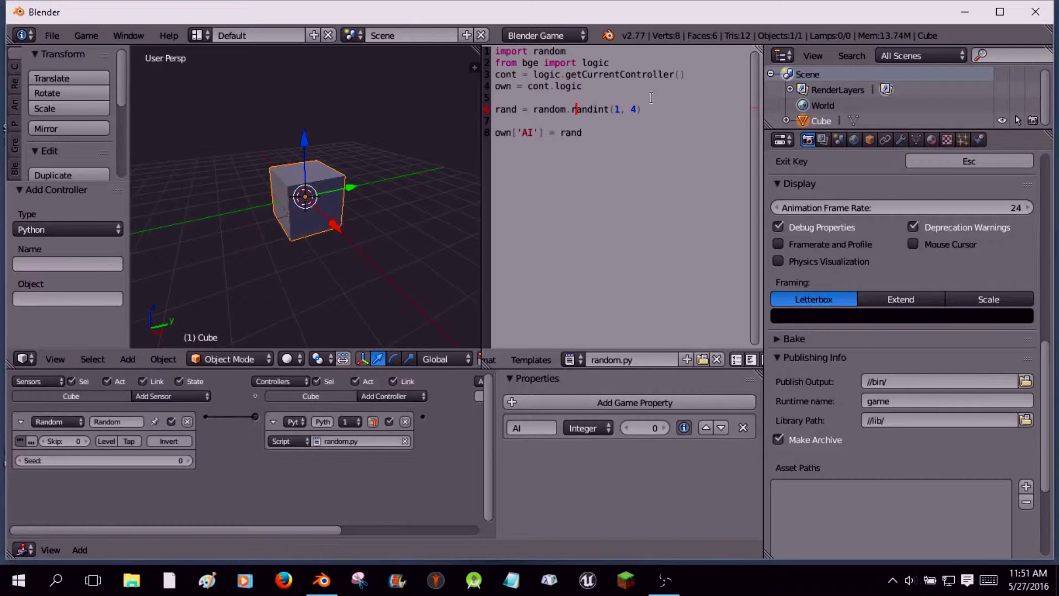
# Step: Change cont.logic to cont.owner on line 4 of the script
pyautogui.rightClick(671, 81)
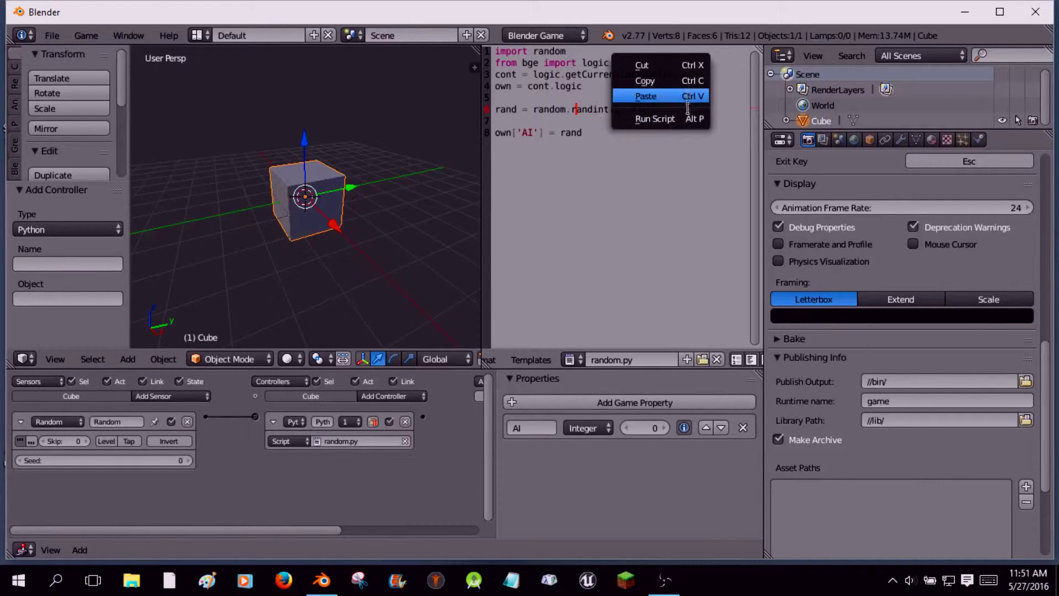
pyautogui.click(599, 85)
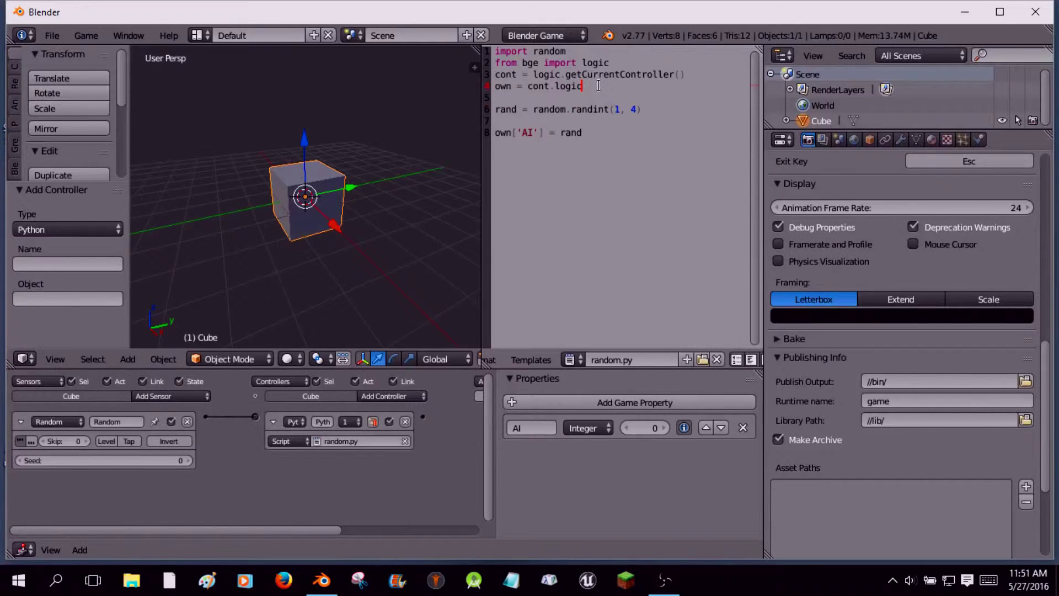
pyautogui.press('BackSpace')
pyautogui.press('BackSpace')
pyautogui.press('BackSpace')
pyautogui.press('BackSpace')
pyautogui.press('BackSpace')
pyautogui.write('owner')
pyautogui.click(678, 177)
# Step: Test the game, enable Mouse Cursor in the Display settings, and test again
pyautogui.press('p')
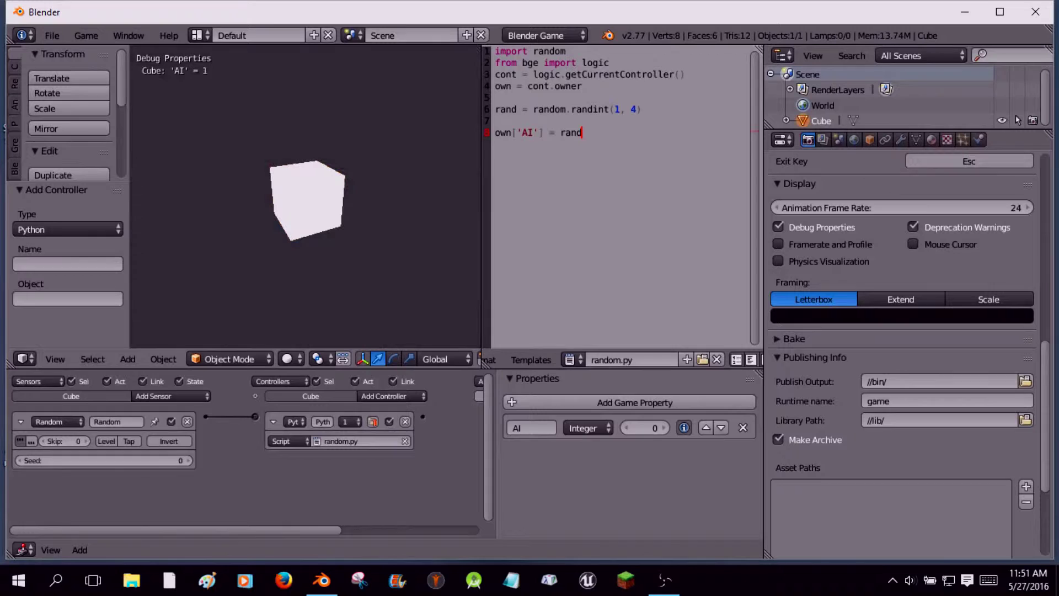
pyautogui.press('Escape')
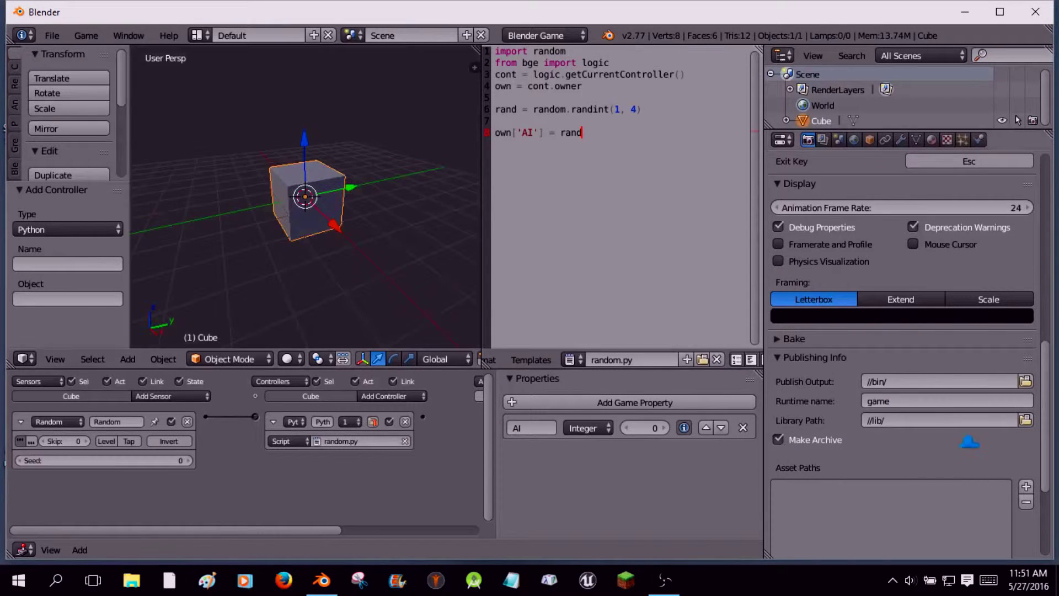
pyautogui.click(913, 244)
pyautogui.press('p')
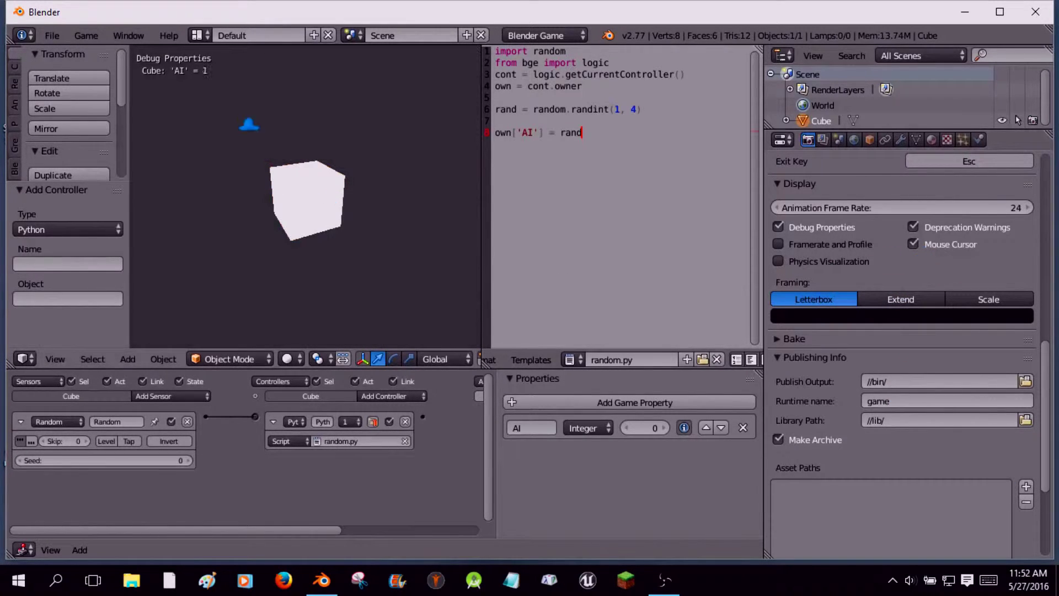
pyautogui.press('Escape')
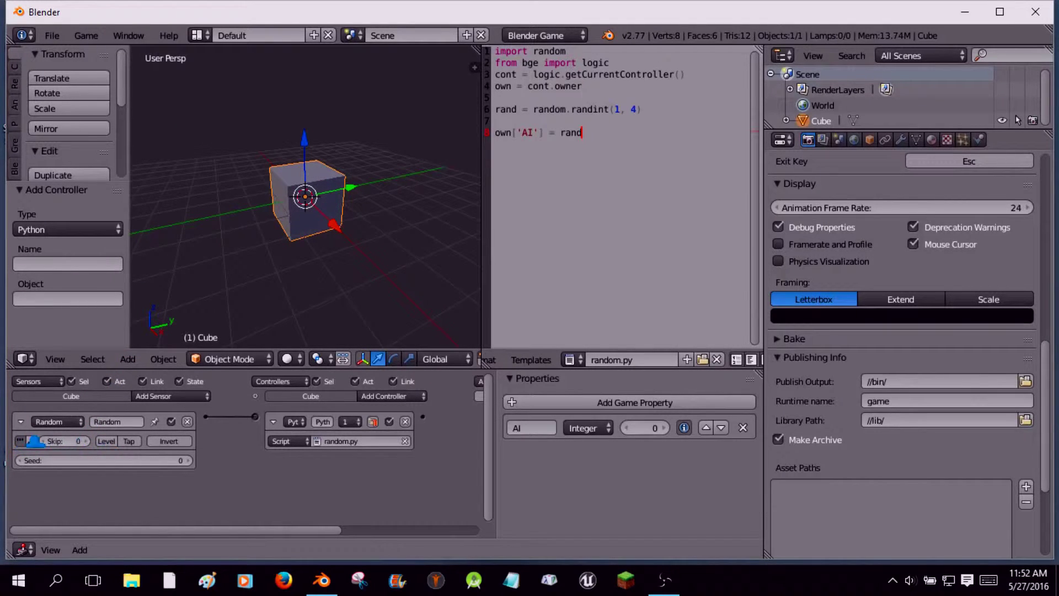
# Step: Set the Random sensor to fire repeatedly and test the game twice
pyautogui.click(20, 440)
pyautogui.press('p')
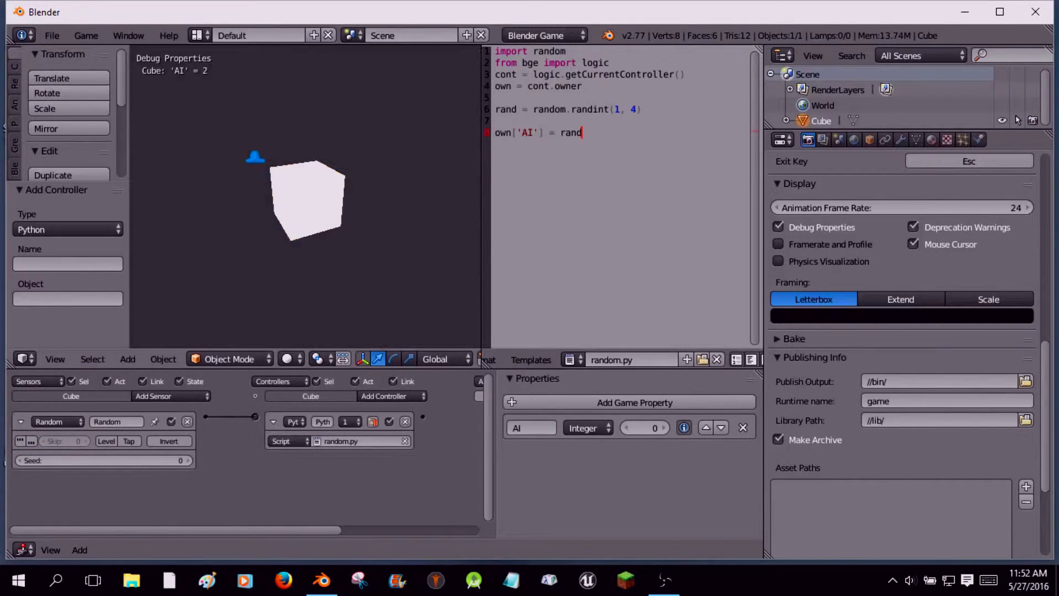
pyautogui.press('Escape')
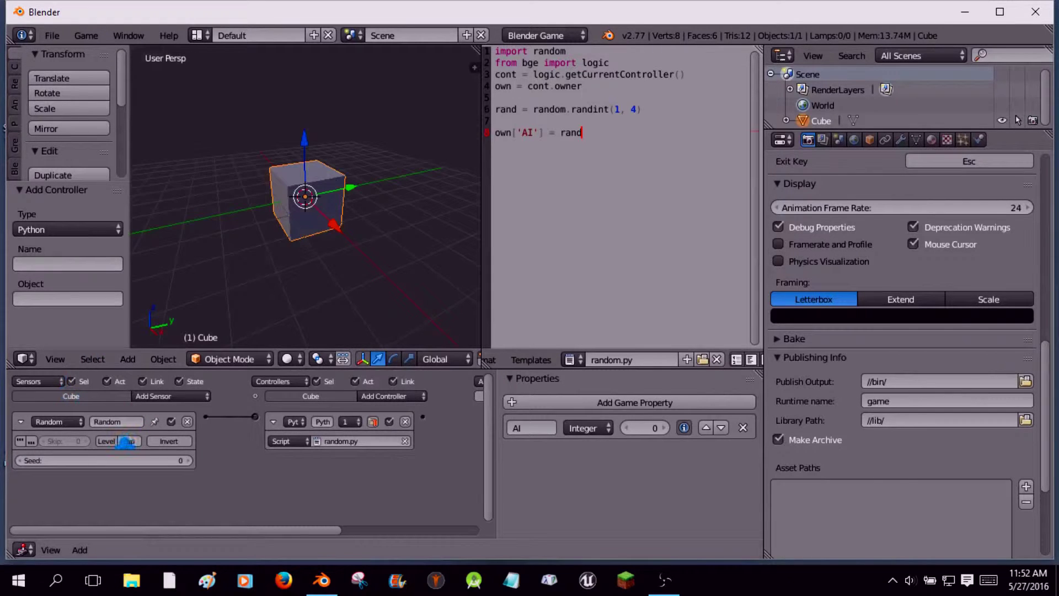
pyautogui.press('p')
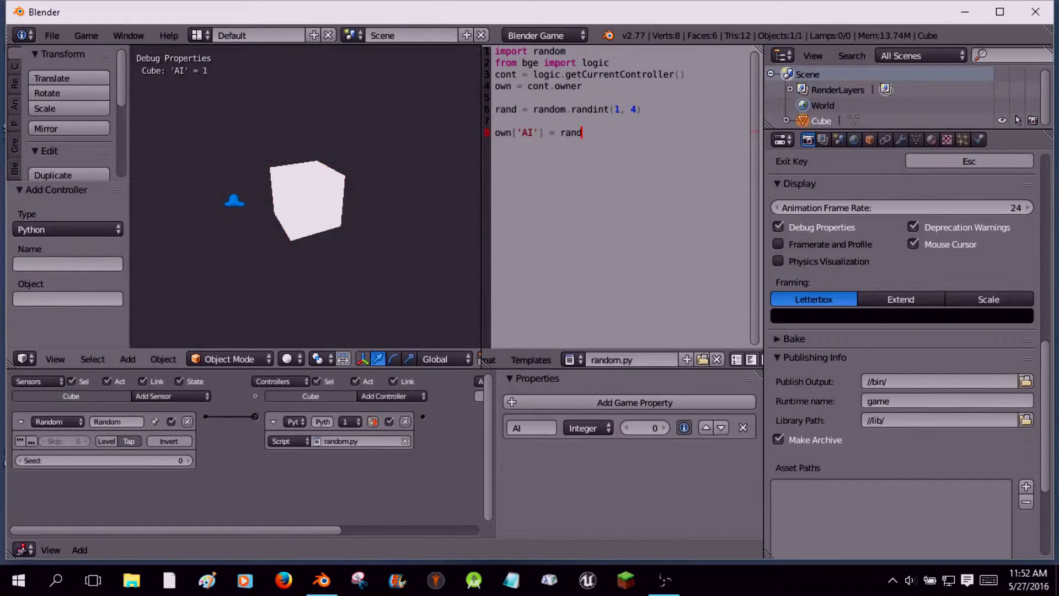
pyautogui.press('Escape')
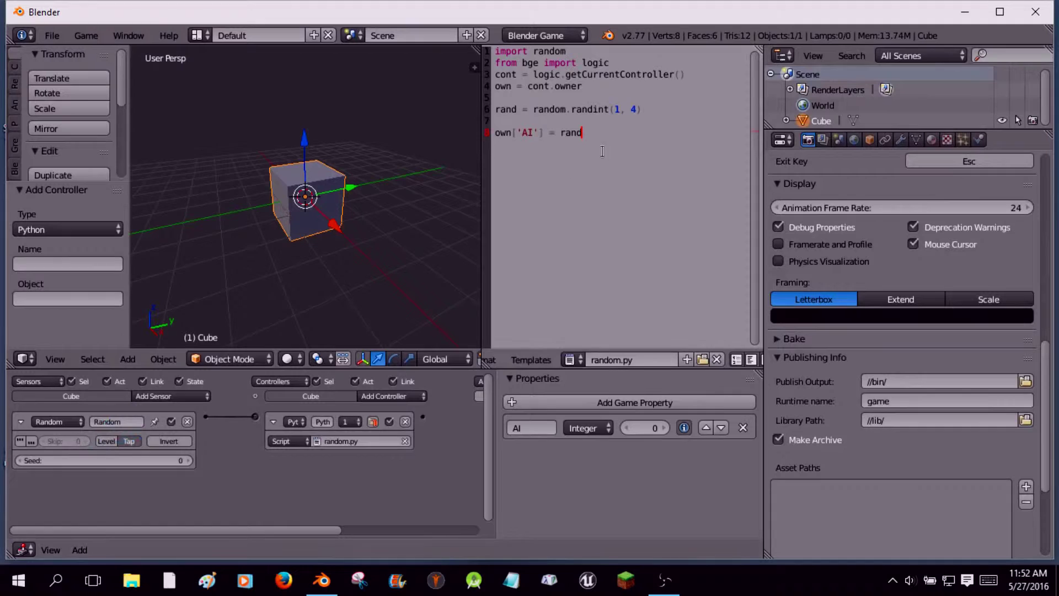
# Step: Turn on the sensor's True pulse mode with Skip 10 and test
pyautogui.click(20, 441)
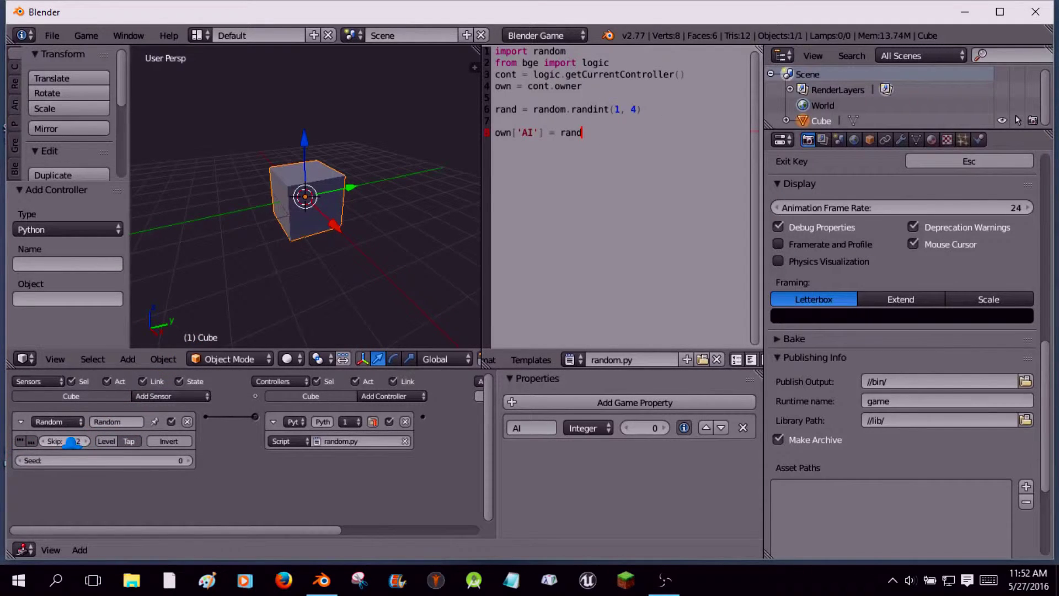
pyautogui.click(65, 441)
pyautogui.press('Return')
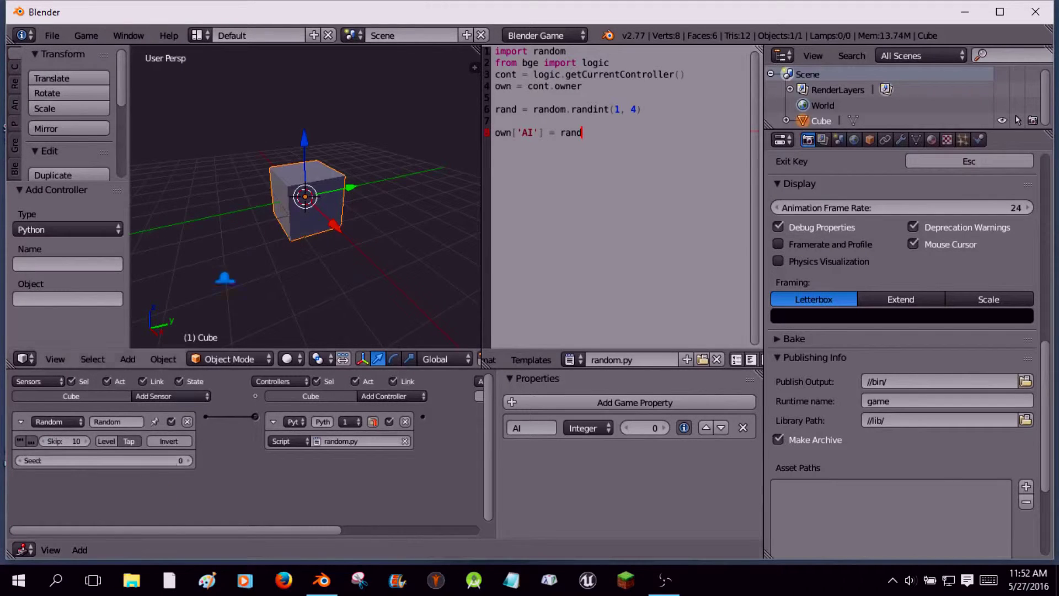
pyautogui.press('p')
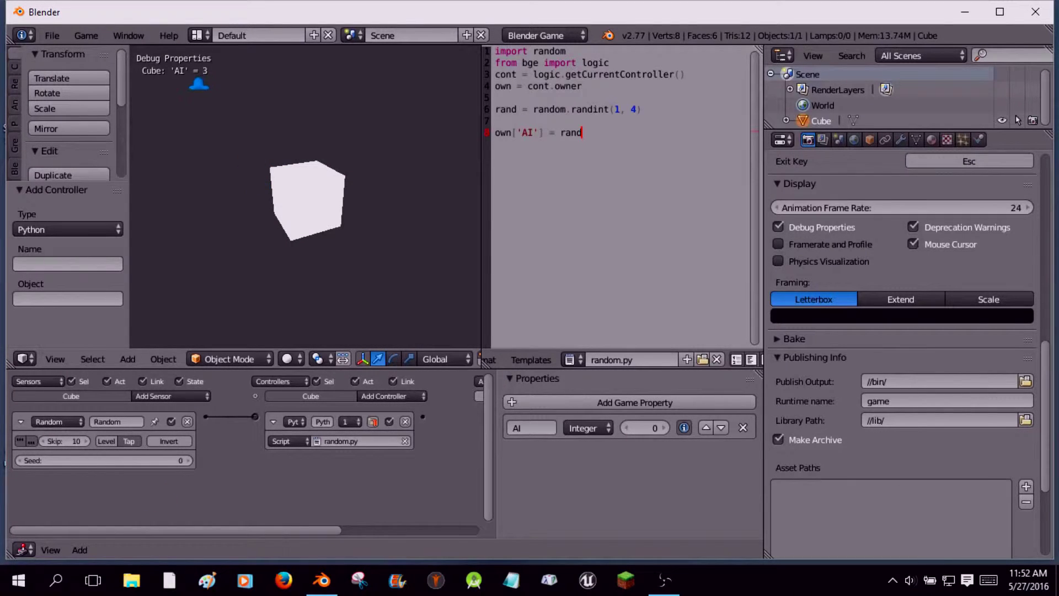
pyautogui.press('Escape')
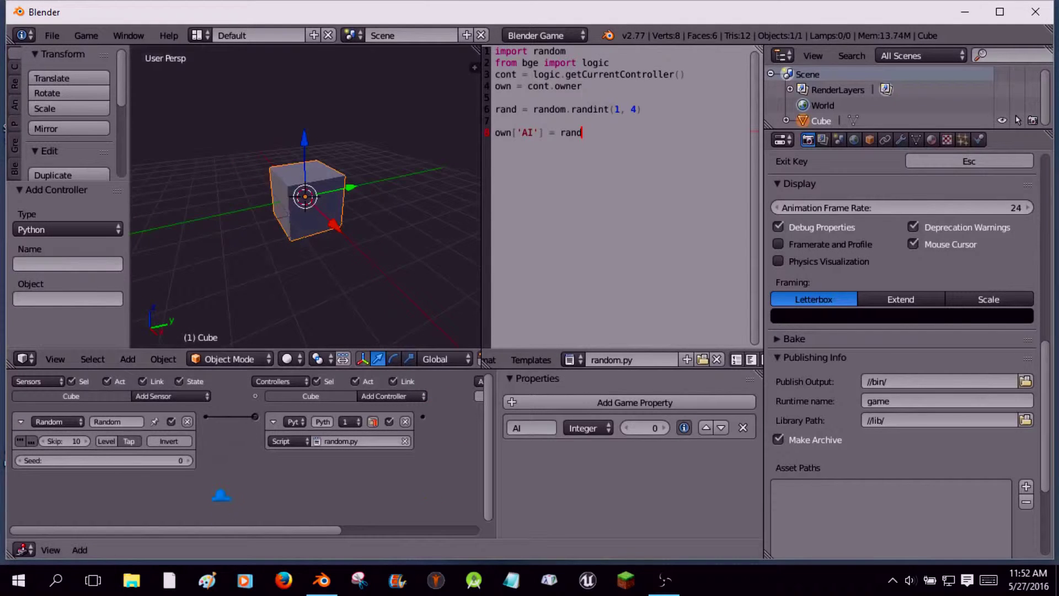
# Step: Raise the sensor's Skip to 20, test, then set it to 30 and test
pyautogui.click(65, 440)
pyautogui.write('20')
pyautogui.press('Return')
pyautogui.press('p')
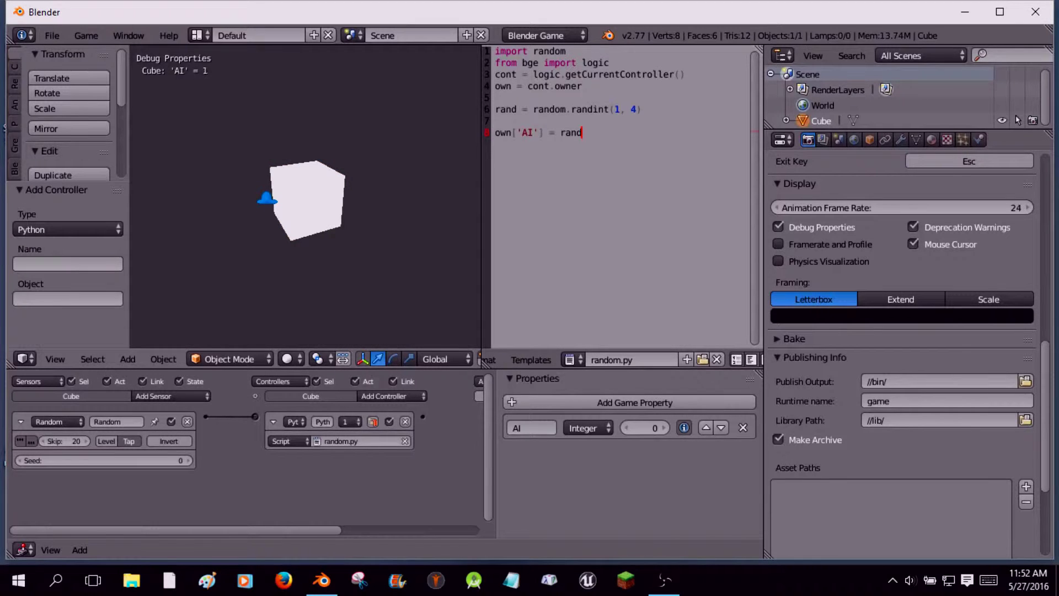
pyautogui.press('Escape')
pyautogui.click(65, 439)
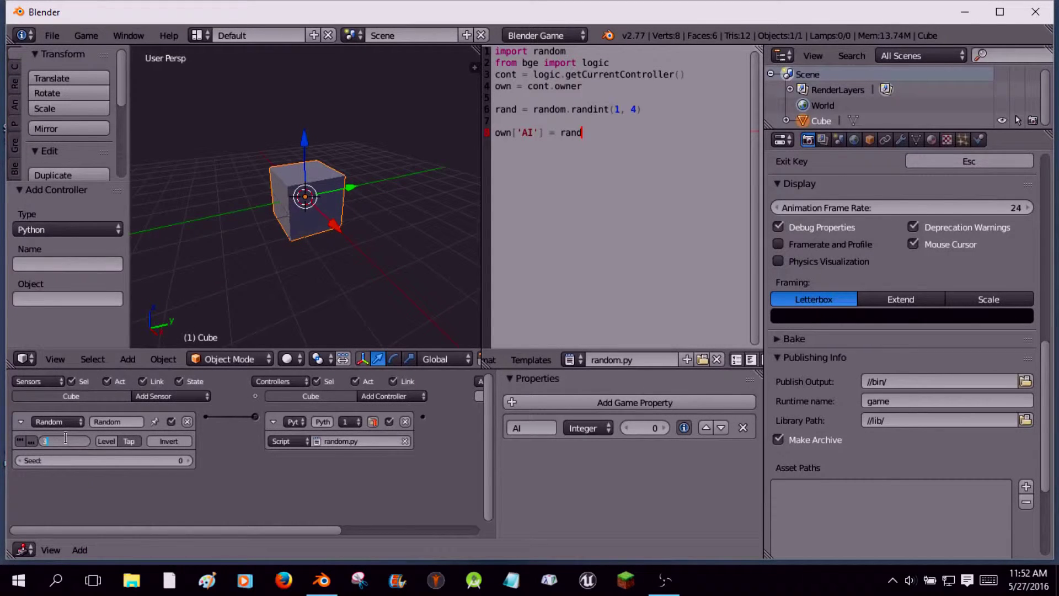
pyautogui.press('Return')
pyautogui.press('p')
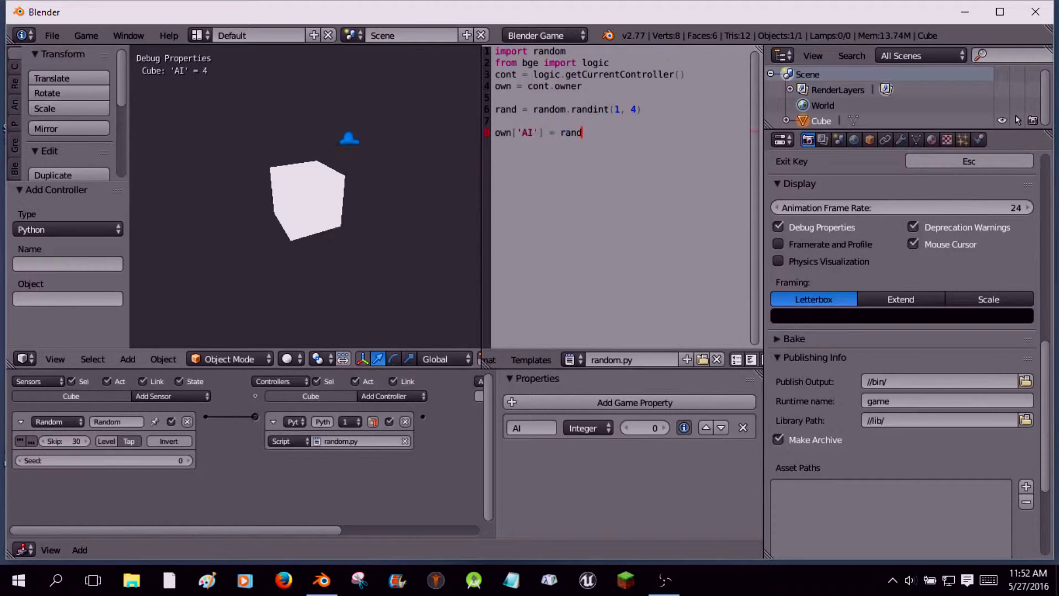
# Step: Stop the game and change the randint upper bound from 5 back to 4
pyautogui.press('Escape')
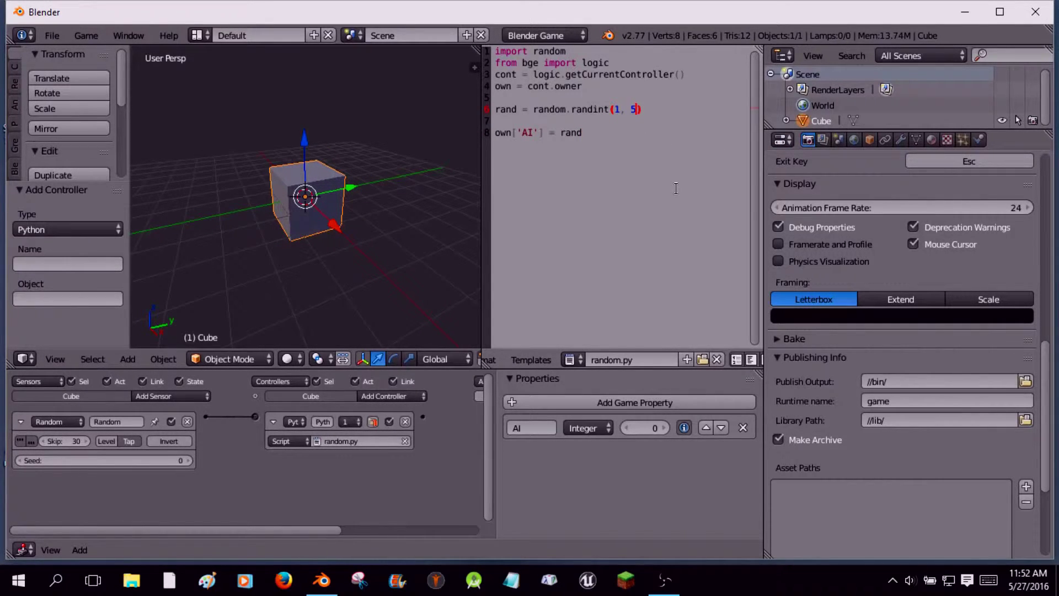
pyautogui.press('BackSpace')
pyautogui.write('4')
pyautogui.click(638, 226)
pyautogui.keyDown('ctrl'); pyautogui.hscroll(2, 249, 466); pyautogui.keyUp('ctrl')
pyautogui.keyDown('ctrl'); pyautogui.hscroll(-2, 243, 453); pyautogui.keyUp('ctrl')
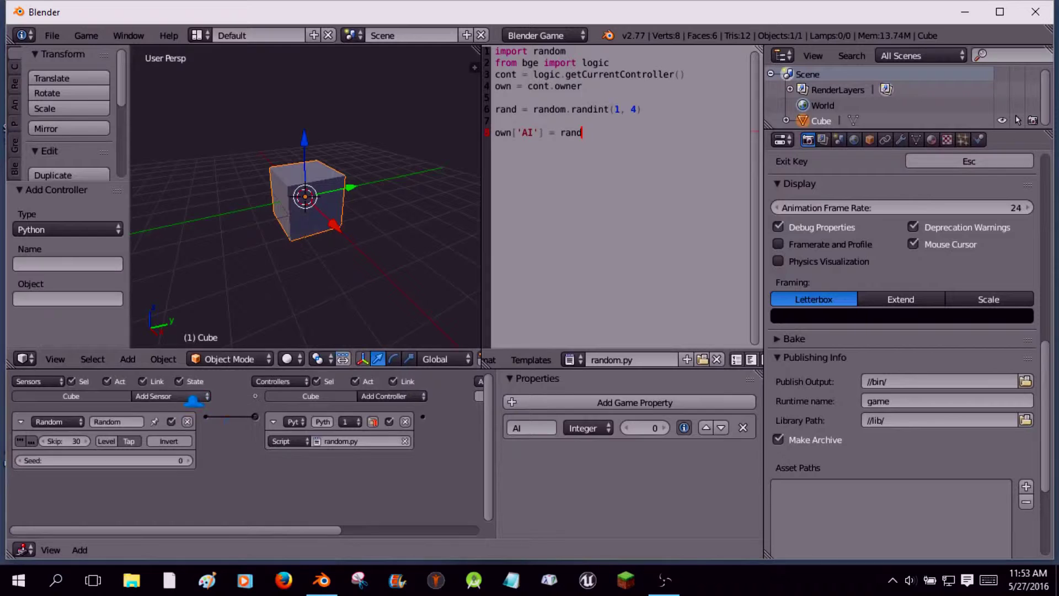
pyautogui.click(20, 422)
pyautogui.click(20, 422)
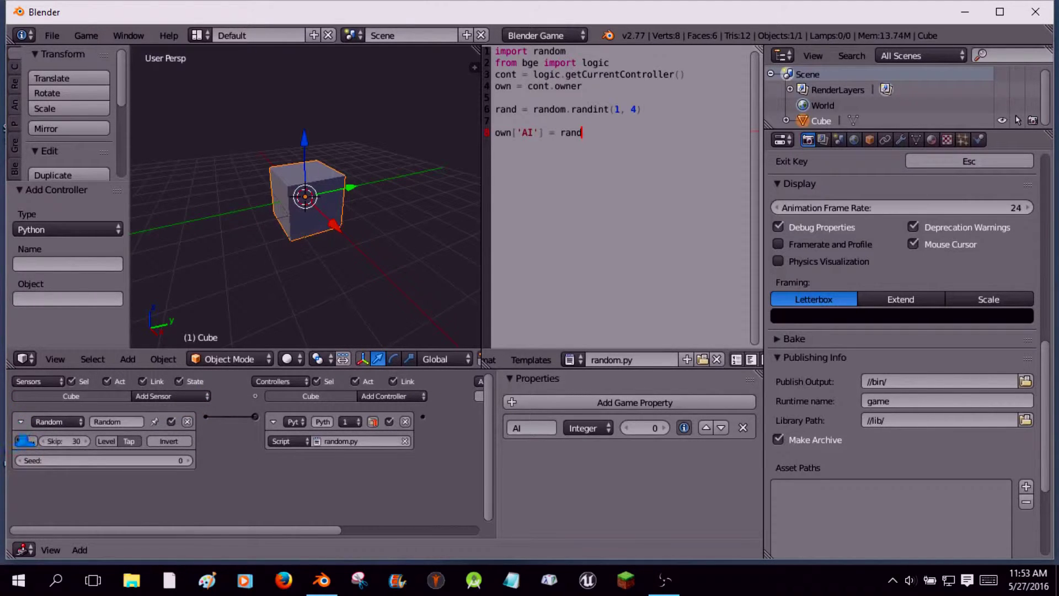
# Step: Test the game, raise the Random sensor's Seed to 3, and test again
pyautogui.press('p')
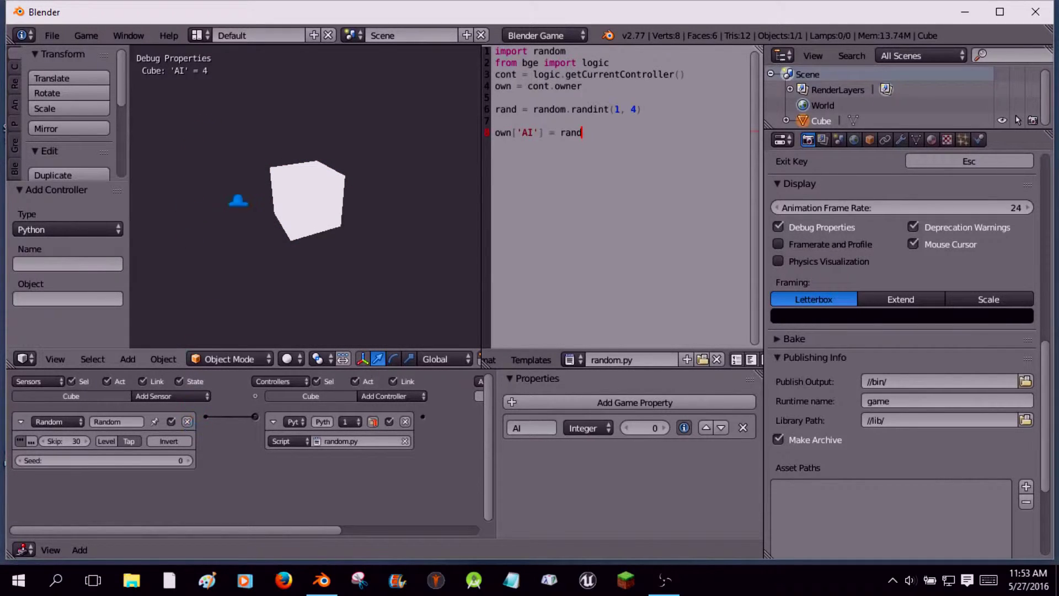
pyautogui.press('Escape')
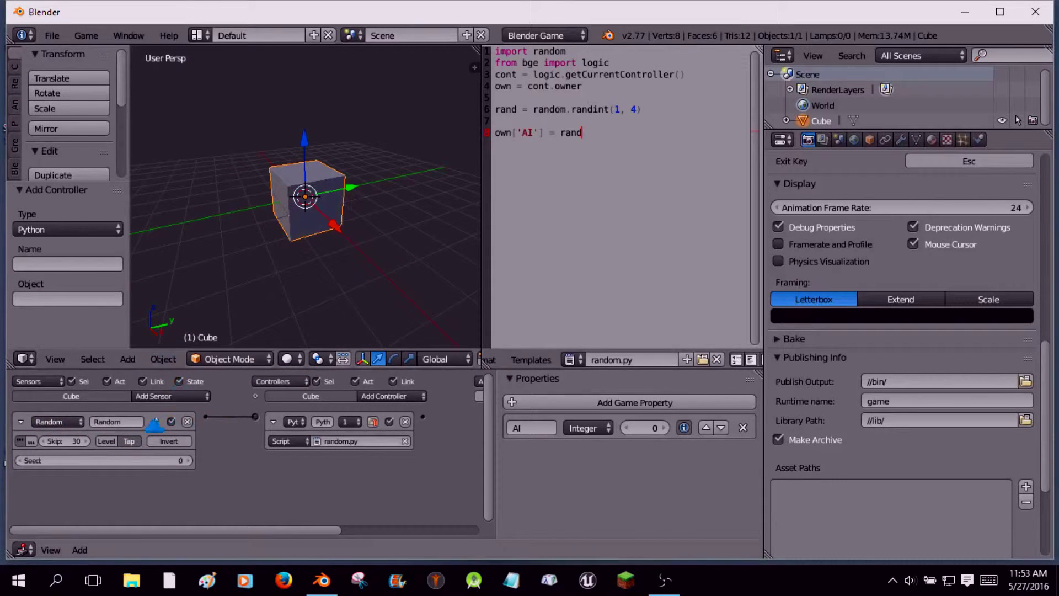
pyautogui.click(188, 461)
pyautogui.click(189, 461)
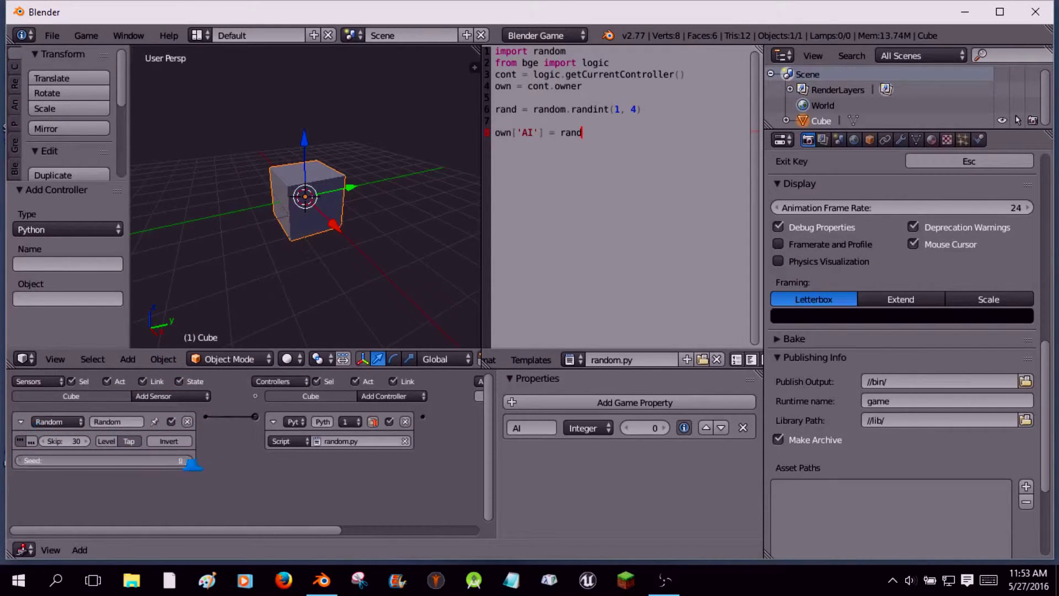
pyautogui.click(188, 461)
pyautogui.press('p')
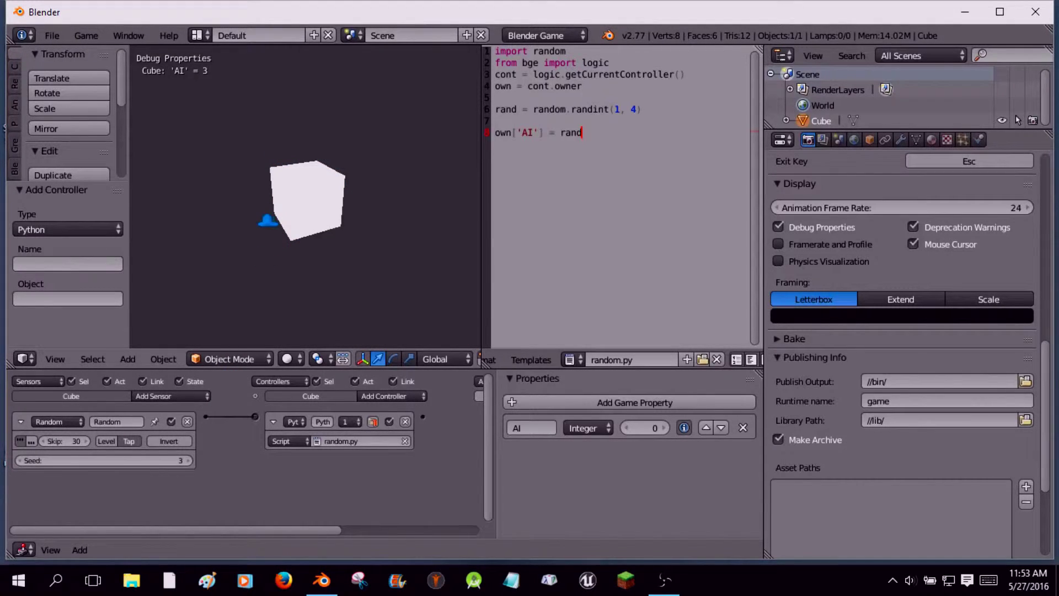
pyautogui.press('Escape')
# Step: Collapse the Random sensor and set the cube's maximum draw type to Wire
pyautogui.click(20, 423)
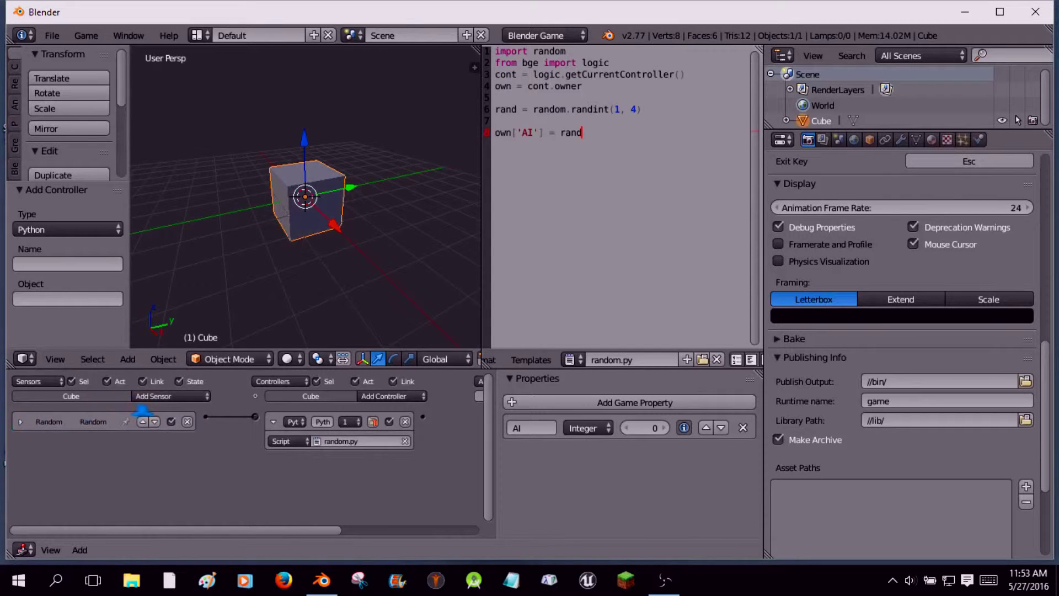
pyautogui.click(167, 397)
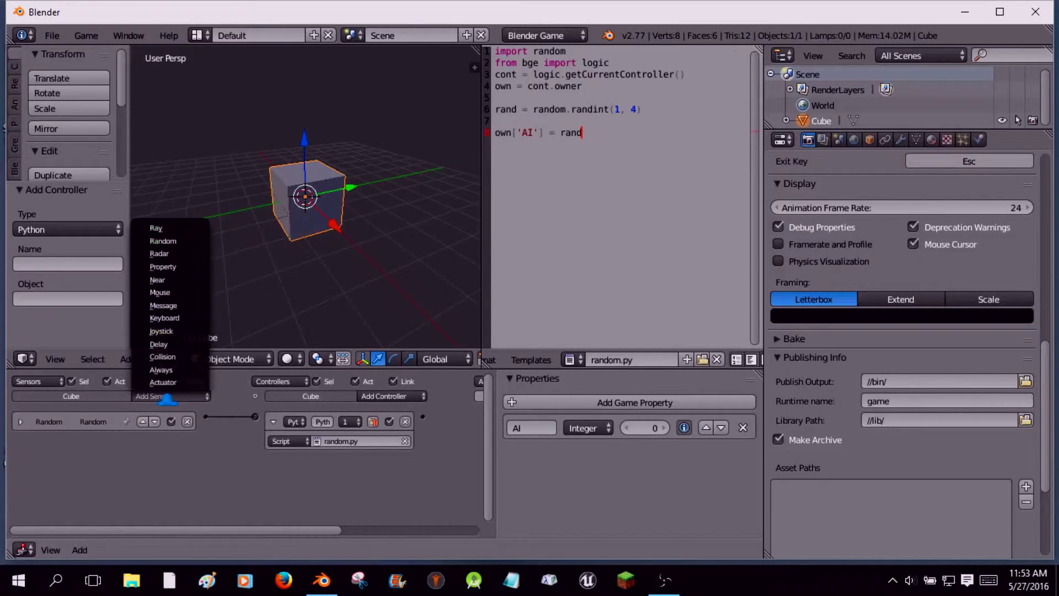
pyautogui.click(870, 140)
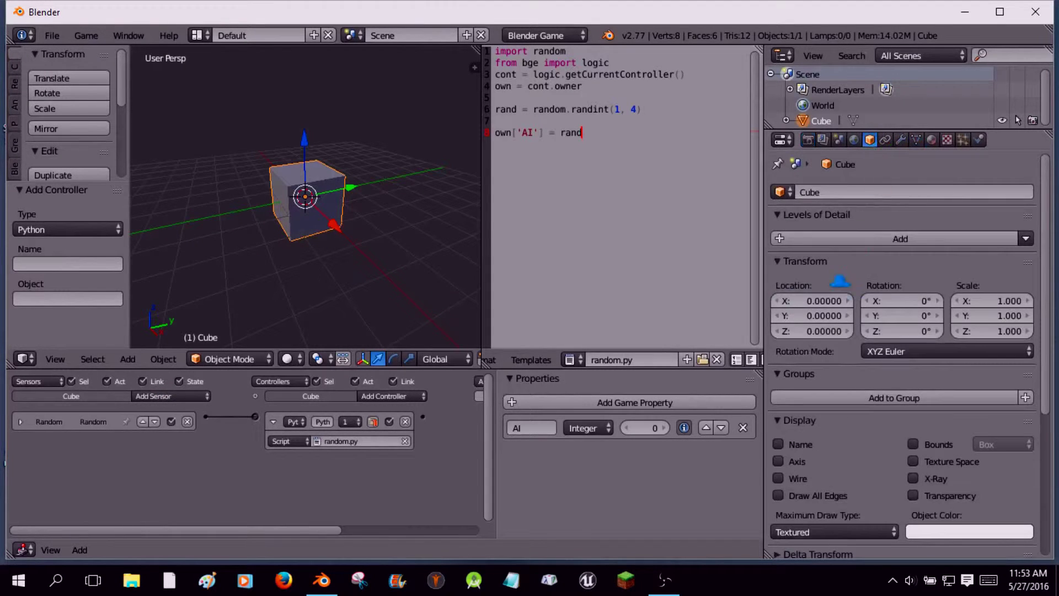
pyautogui.scroll(-3, 811, 422)
pyautogui.click(820, 469)
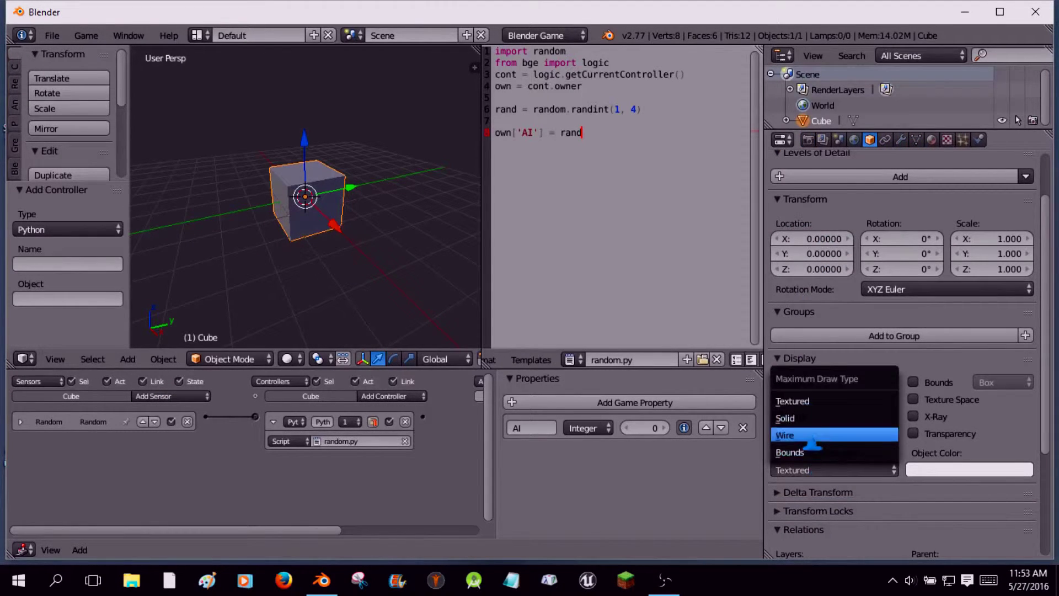
pyautogui.click(810, 439)
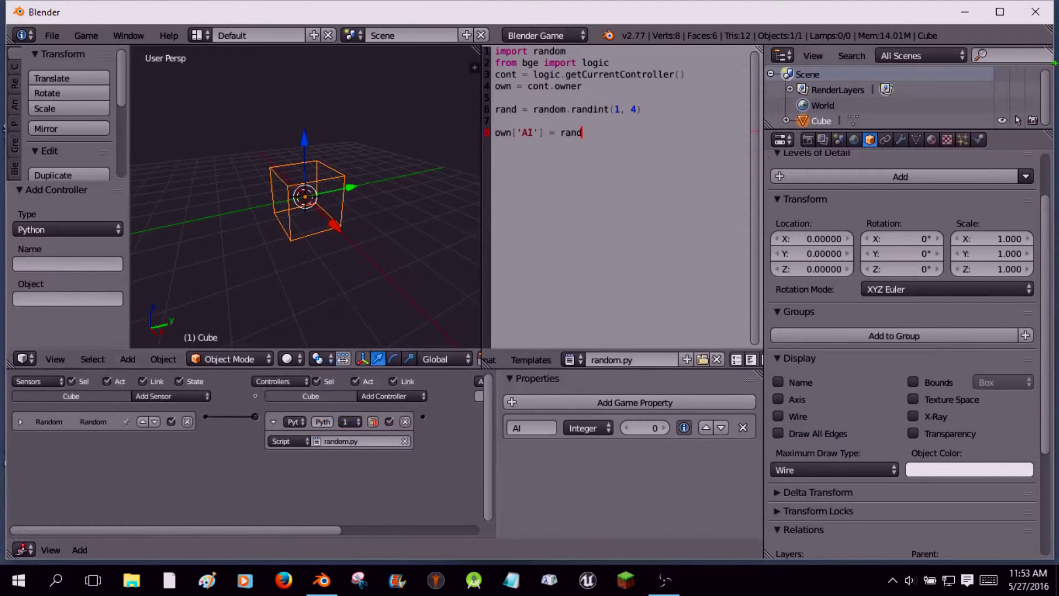
# Step: Set the cube's physics type to Character
pyautogui.click(981, 140)
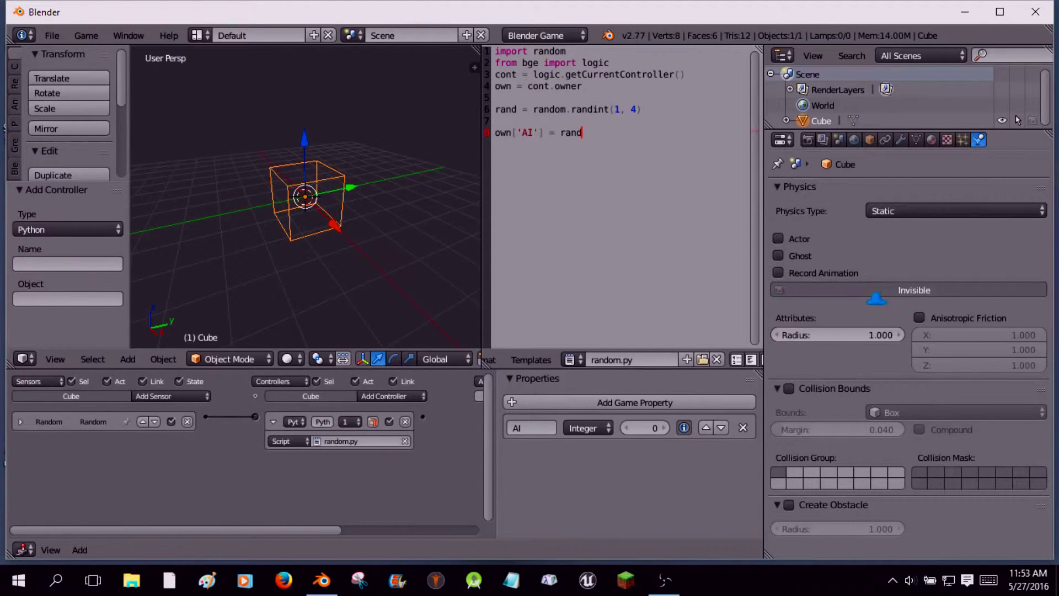
pyautogui.click(883, 213)
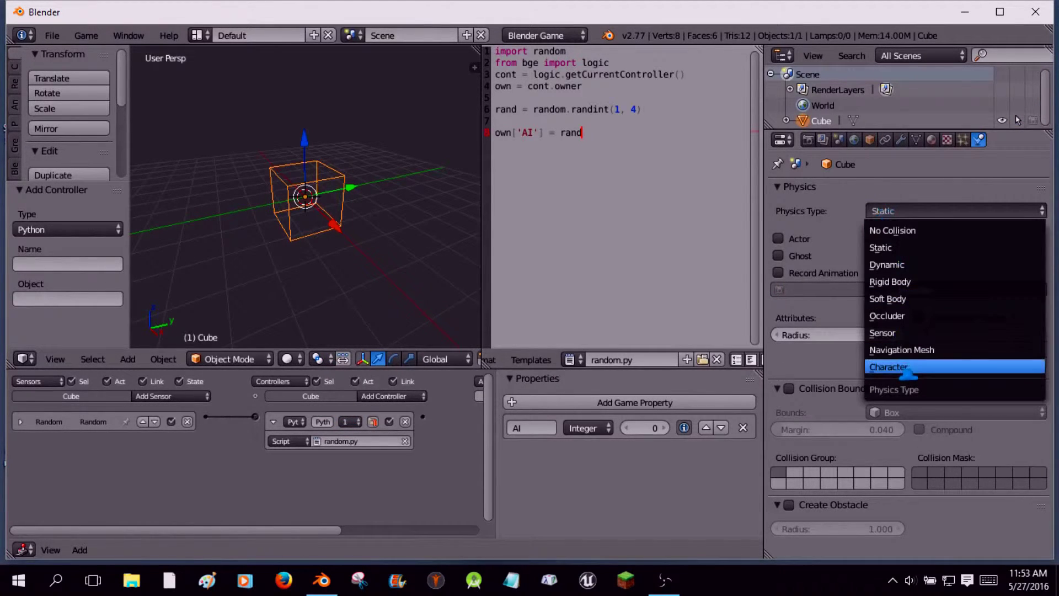
pyautogui.click(892, 369)
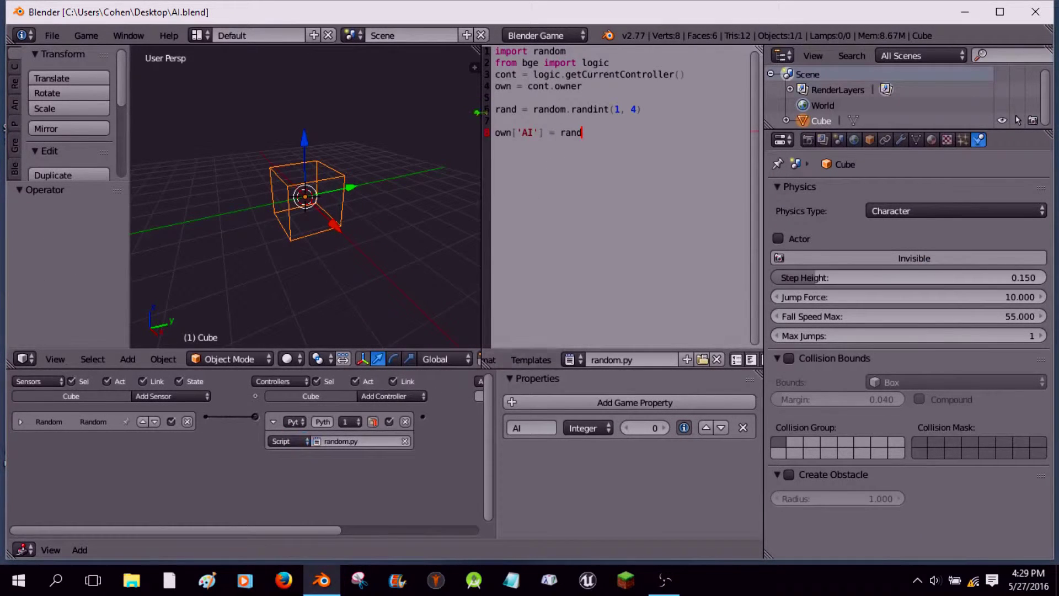
# Step: Widen the 3D view, test-run the game to watch AI change, then enable Actor on the cube
pyautogui.moveTo(478, 115); pyautogui.dragTo(579, 115)
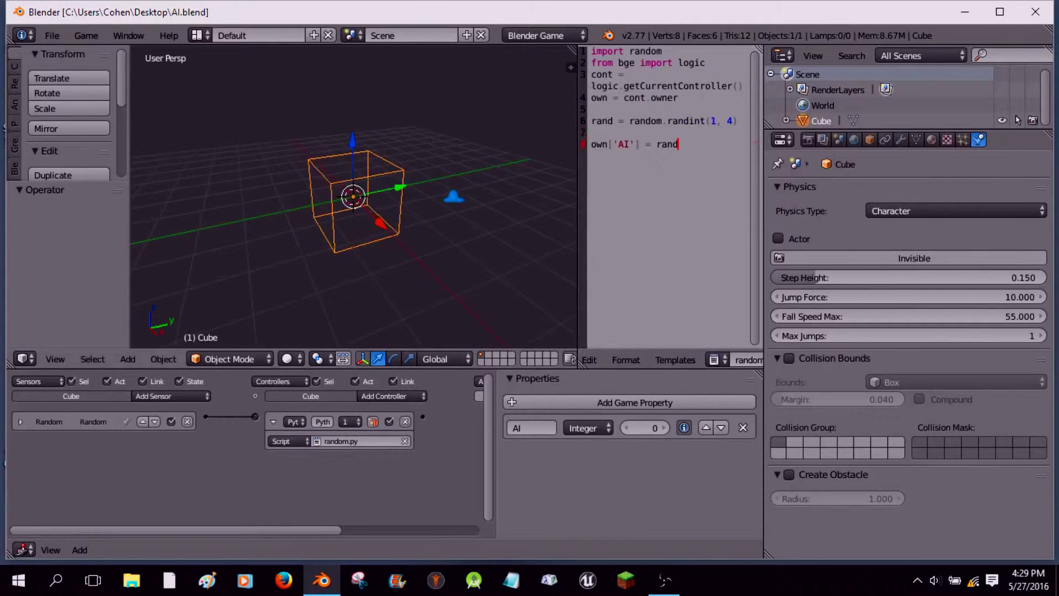
pyautogui.press('p')
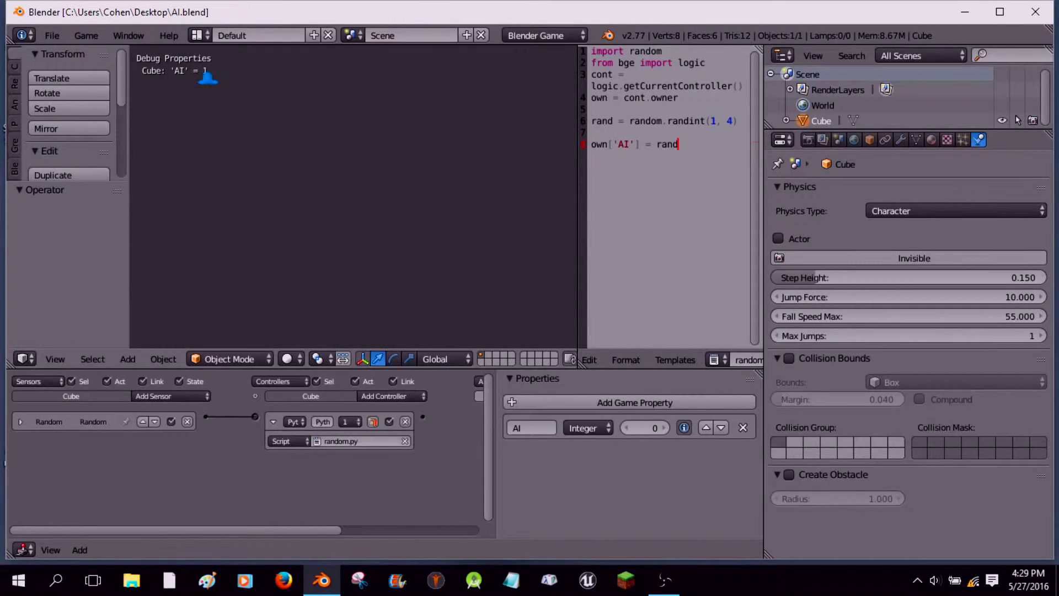
pyautogui.press('Escape')
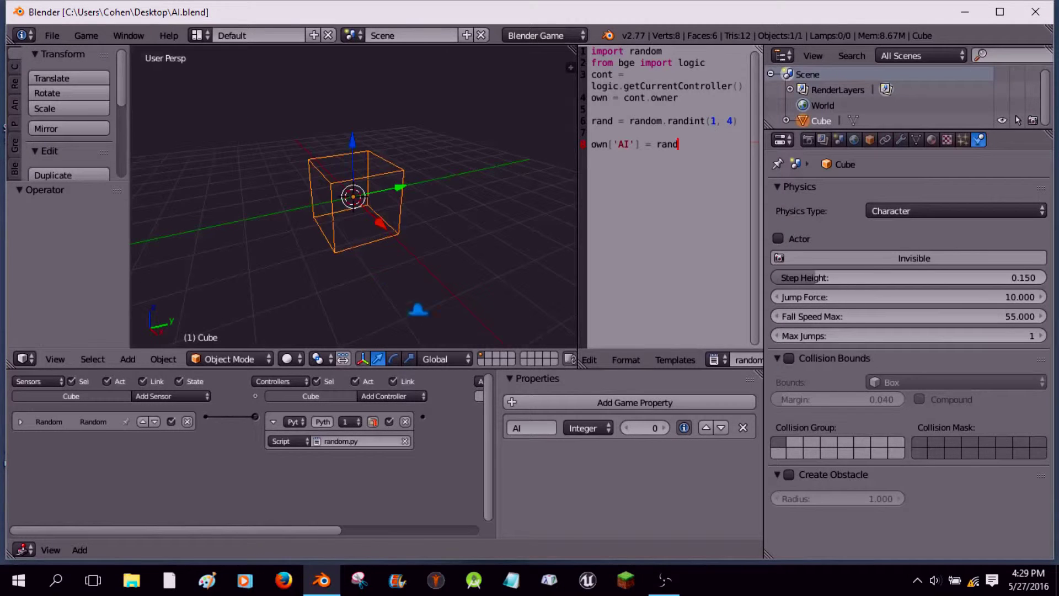
pyautogui.click(780, 239)
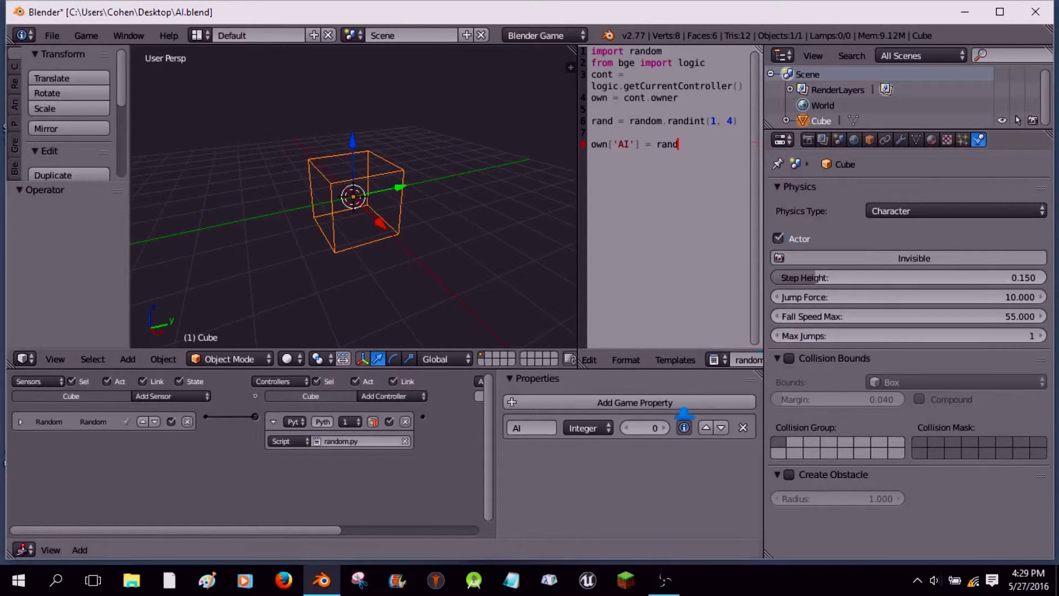
# Step: Add four Property sensors to the cube
pyautogui.click(273, 422)
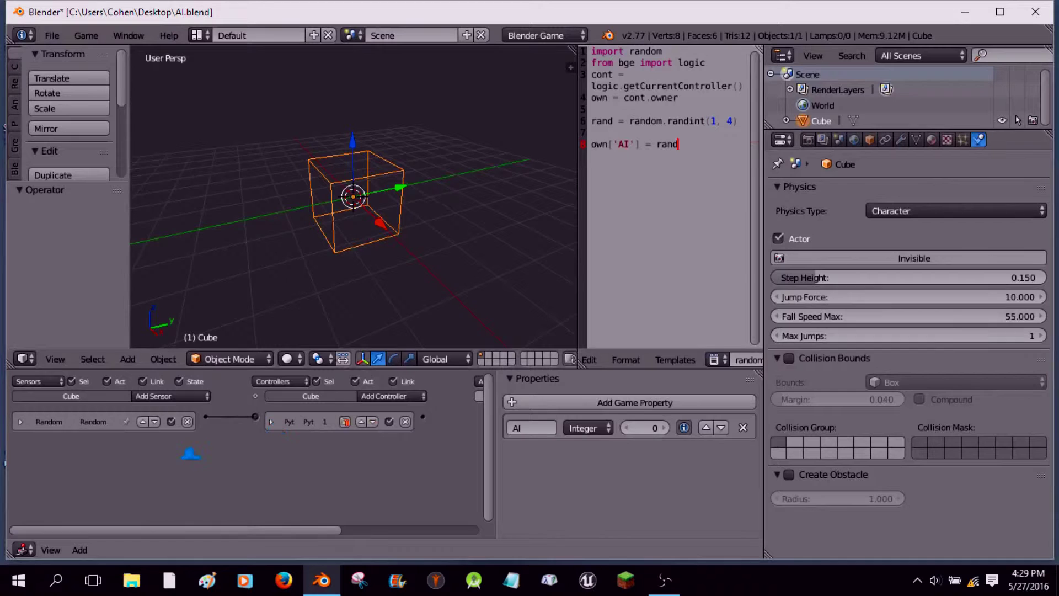
pyautogui.click(185, 396)
pyautogui.click(175, 386)
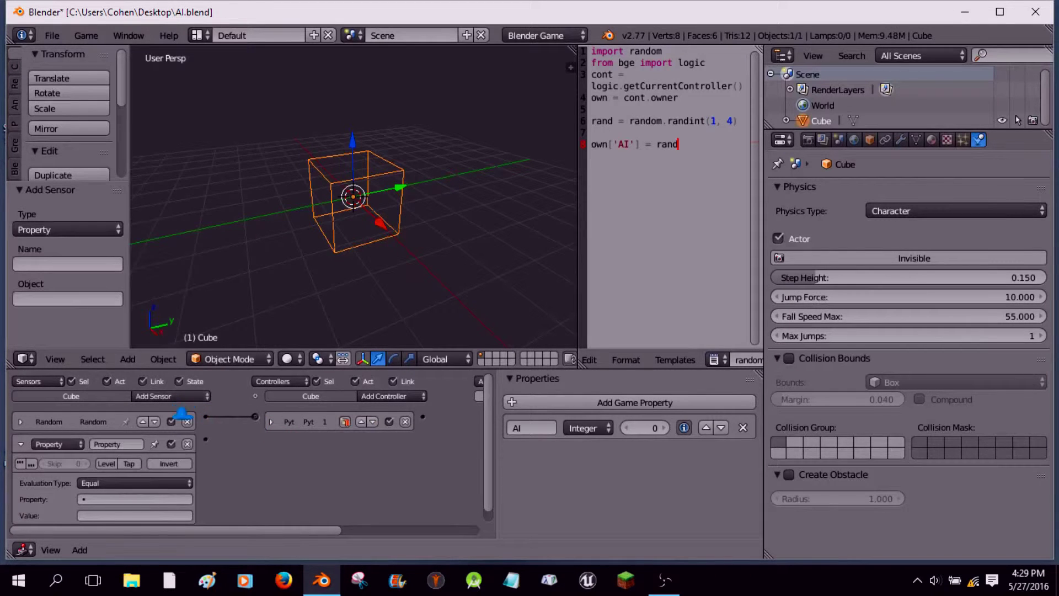
pyautogui.click(178, 397)
pyautogui.click(178, 398)
pyautogui.click(178, 398)
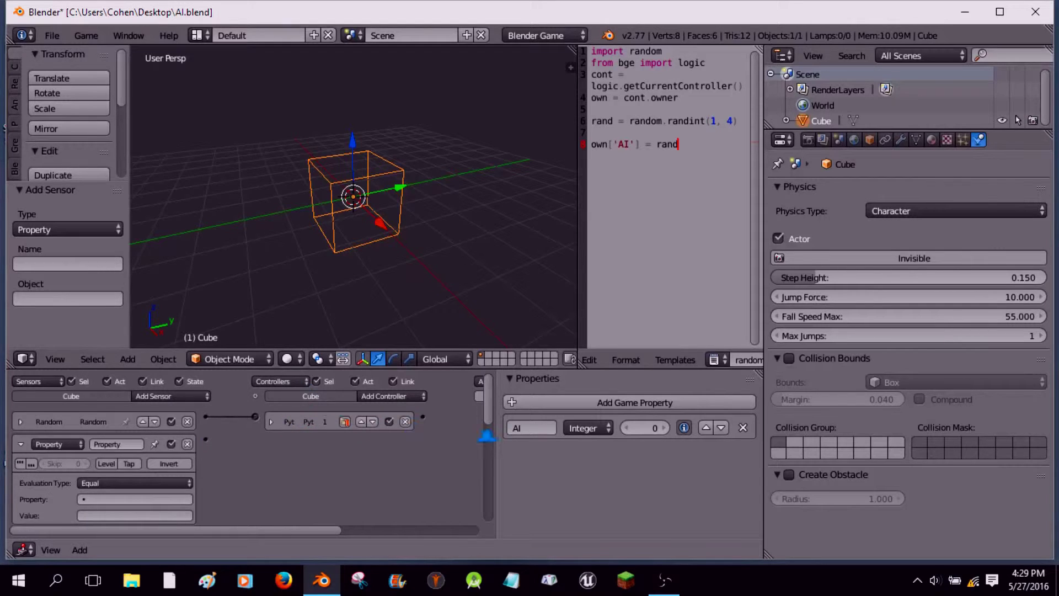
pyautogui.scroll(-4, 276, 444)
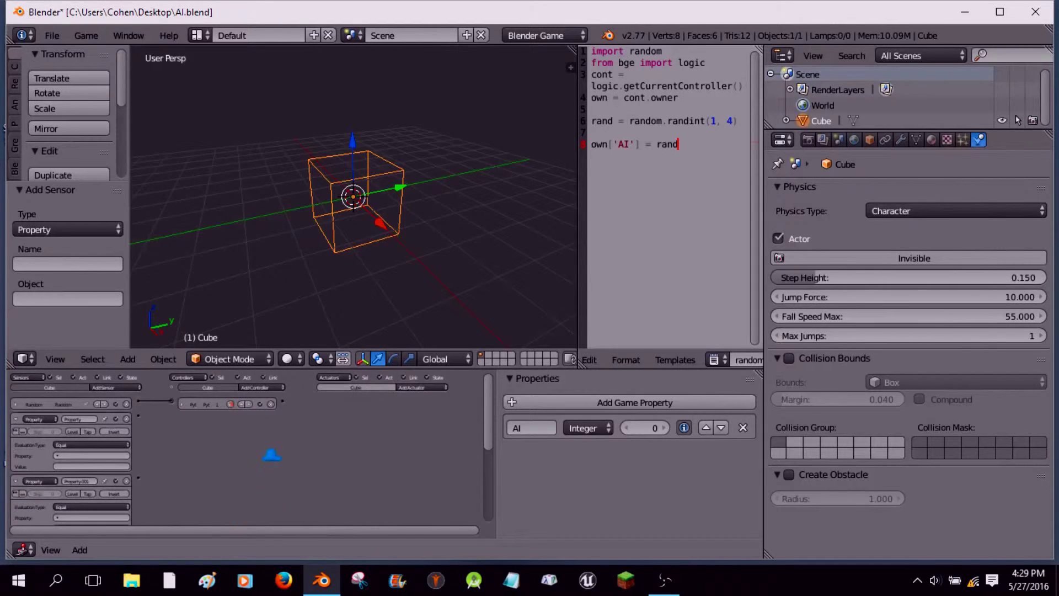
pyautogui.moveTo(488, 437)
pyautogui.mouseDown()
pyautogui.moveTo(488, 523)
pyautogui.moveTo(483, 458)
pyautogui.mouseUp()
pyautogui.scroll(4, 115, 462)
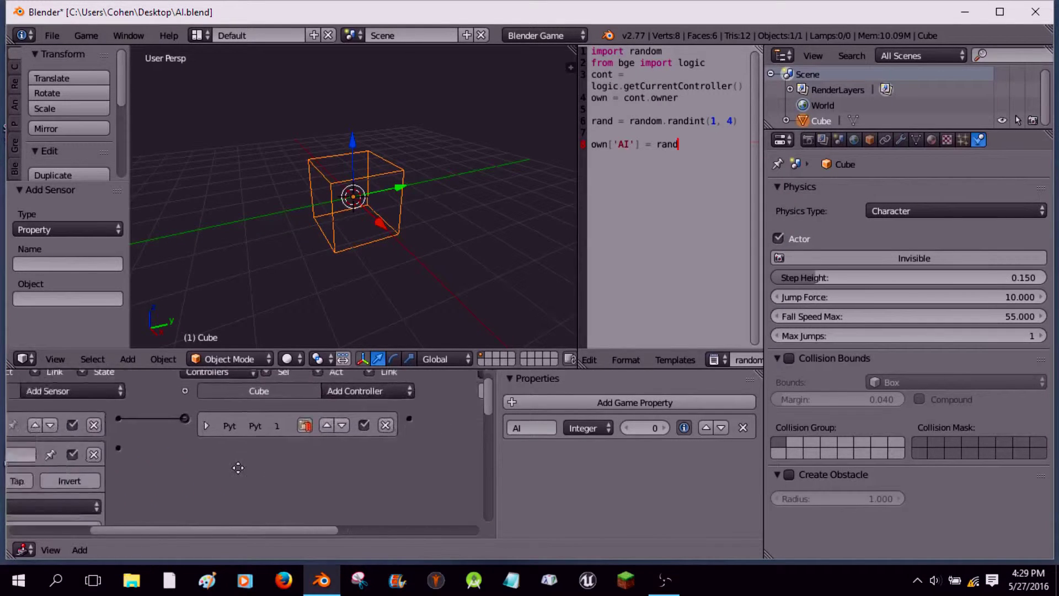
pyautogui.scroll(-4, 138, 461)
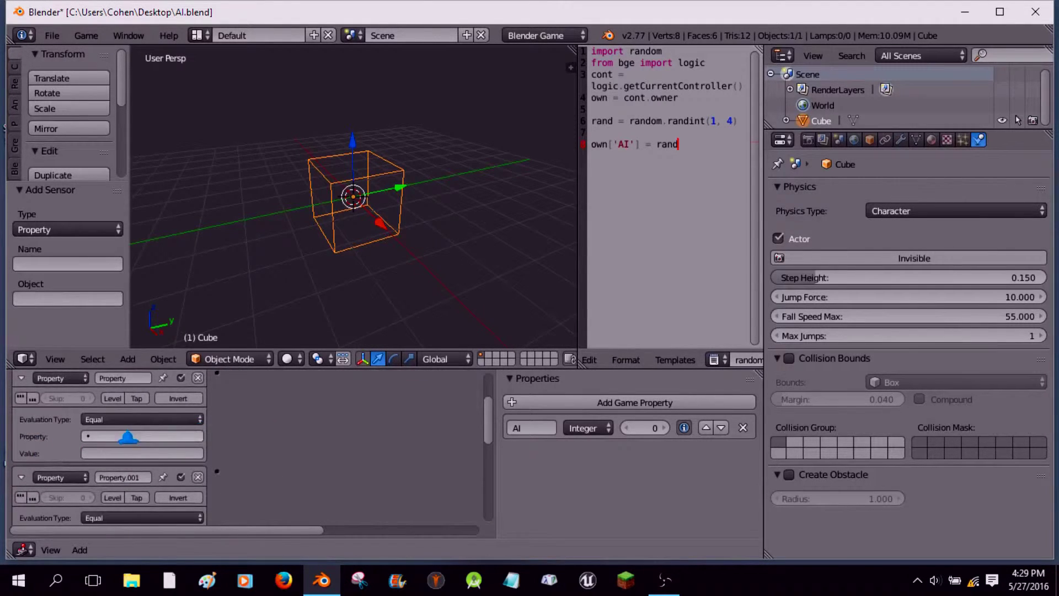
# Step: Make the first Property sensor watch AI with value 1
pyautogui.click(126, 436)
pyautogui.click(89, 311)
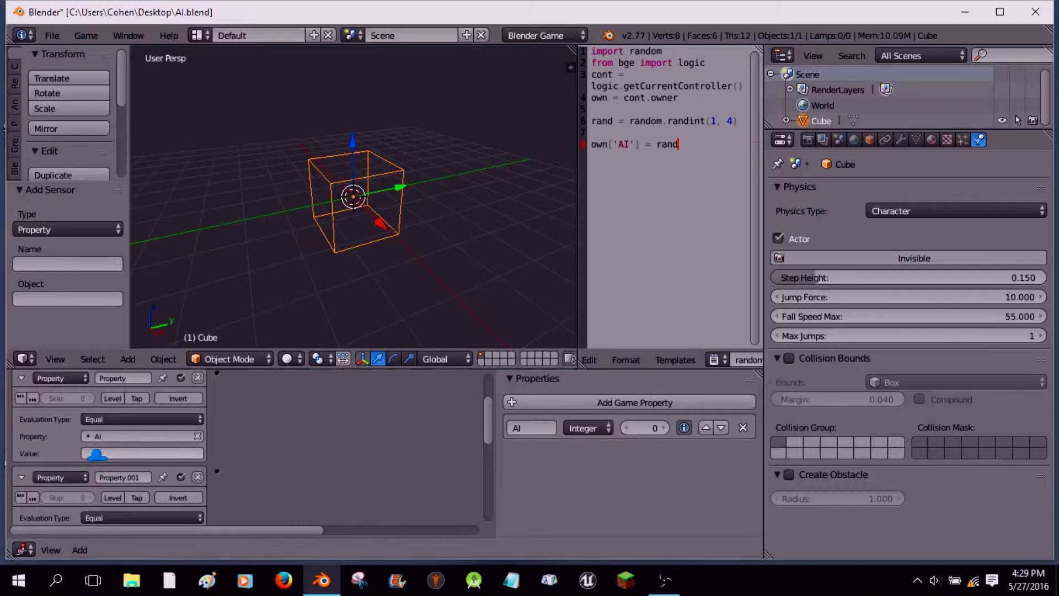
pyautogui.click(101, 456)
pyautogui.write('1')
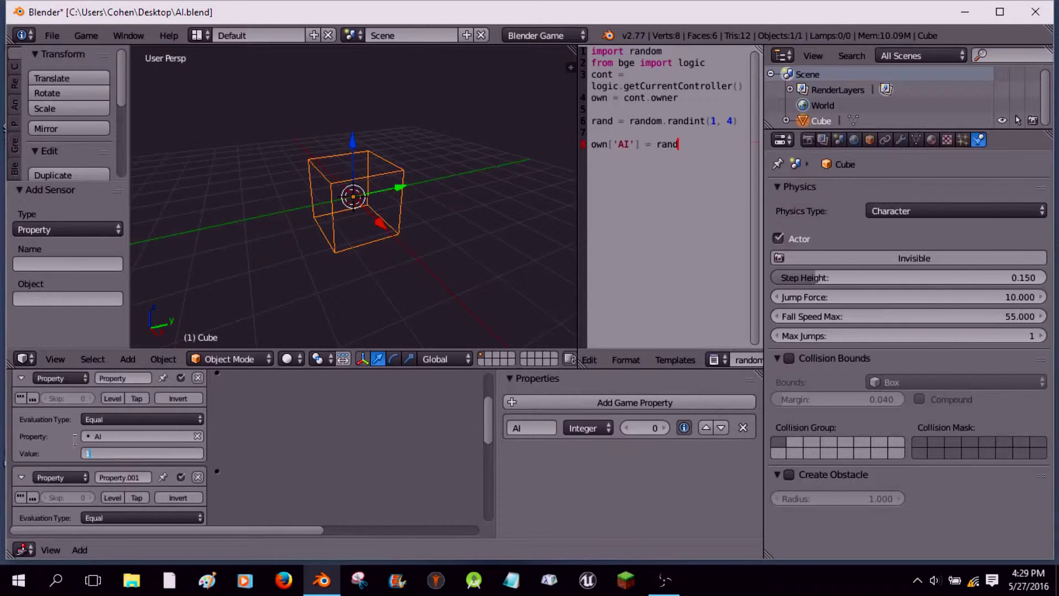
pyautogui.press('Return')
pyautogui.click(21, 378)
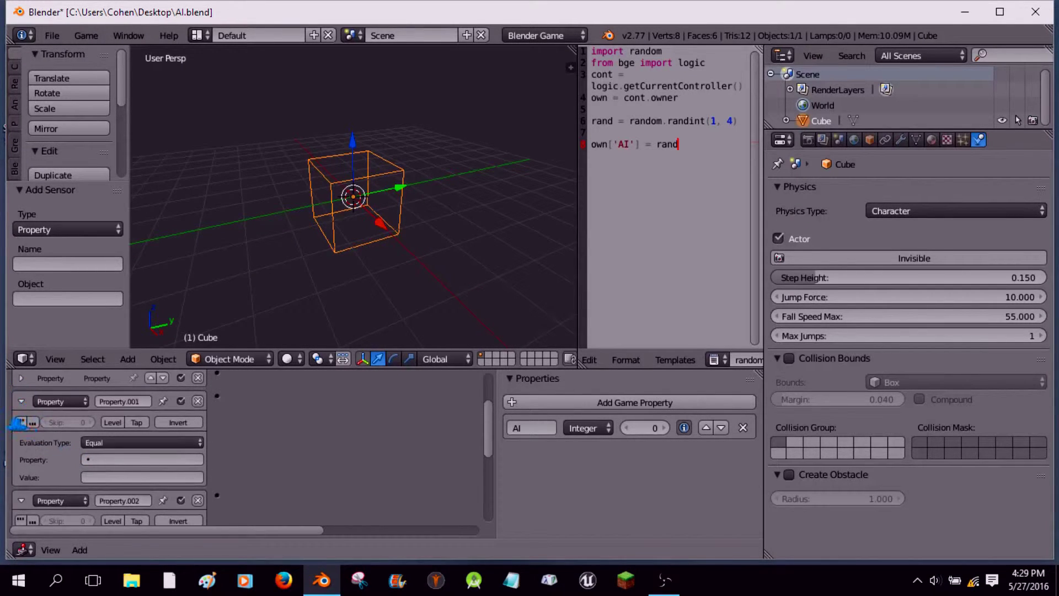
pyautogui.click(21, 378)
pyautogui.click(21, 378)
# Step: Set the second, third and fourth Property sensors to watch AI
pyautogui.click(110, 460)
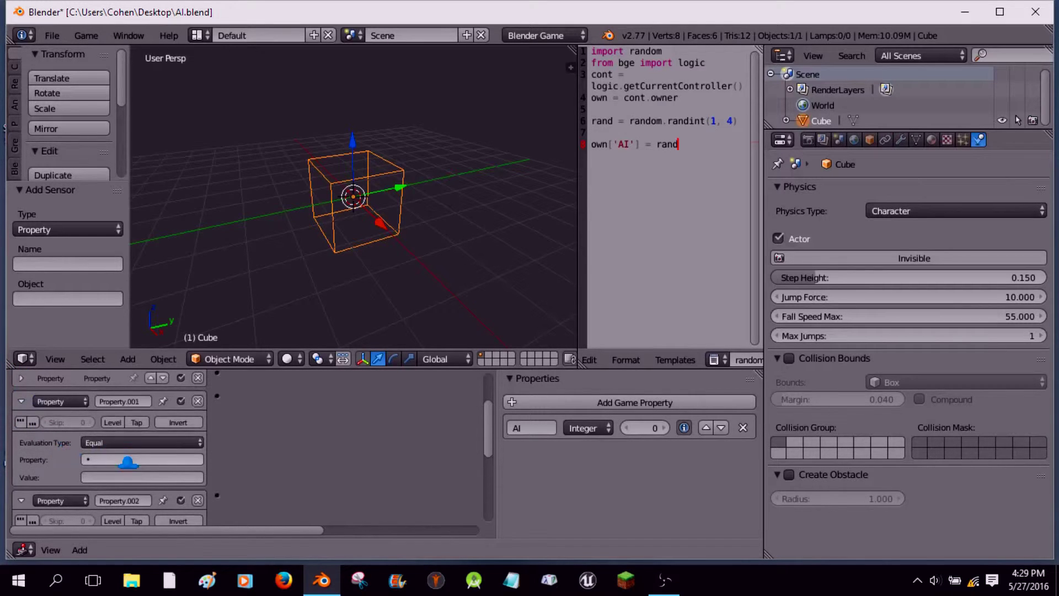
pyautogui.click(88, 335)
pyautogui.click(116, 477)
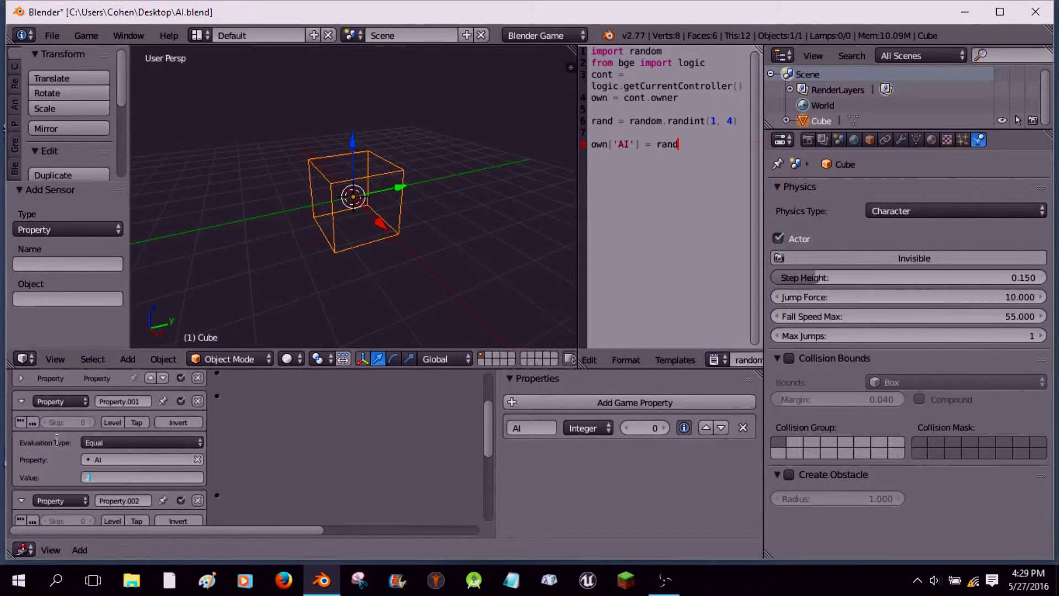
pyautogui.click(21, 401)
pyautogui.click(112, 483)
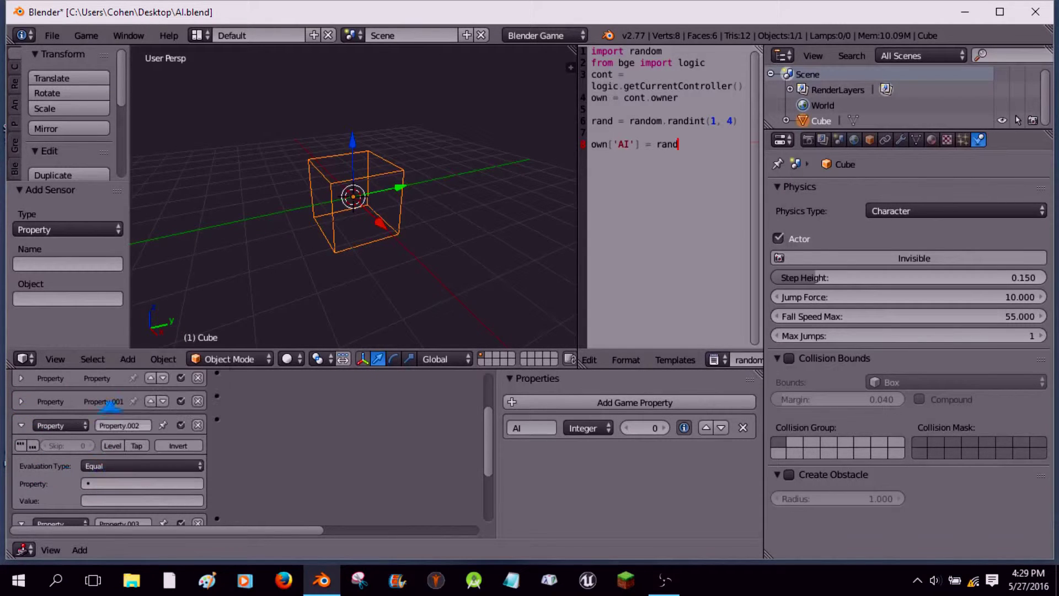
pyautogui.click(112, 484)
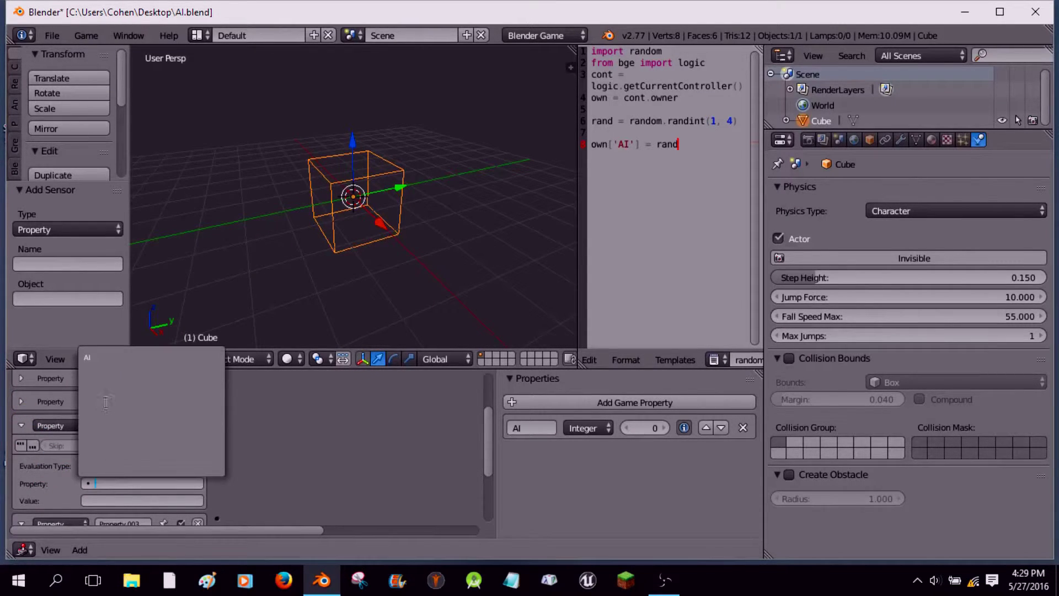
pyautogui.click(101, 358)
pyautogui.click(127, 499)
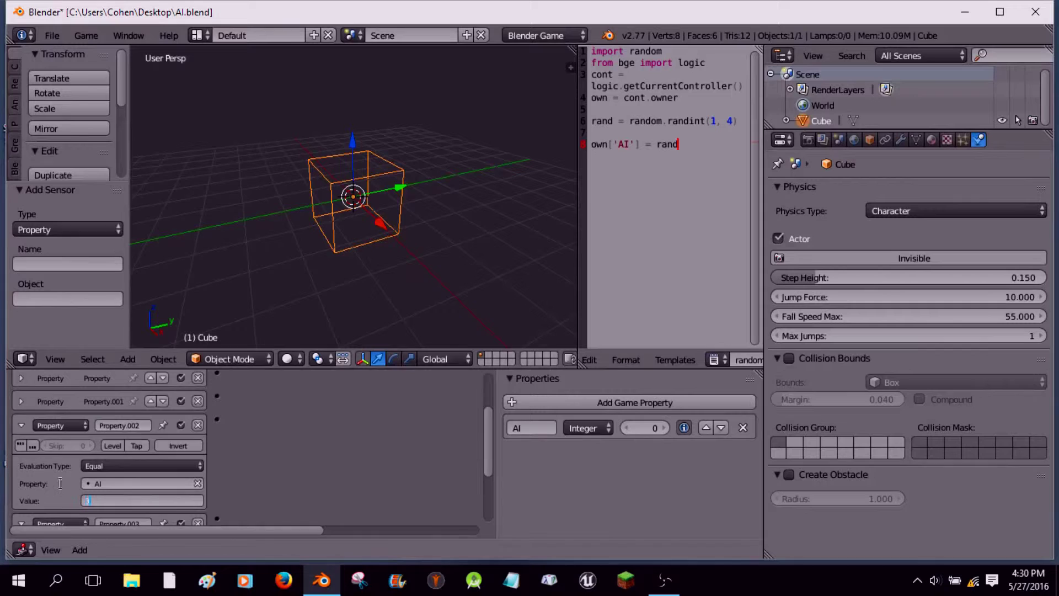
pyautogui.click(21, 425)
pyautogui.click(119, 506)
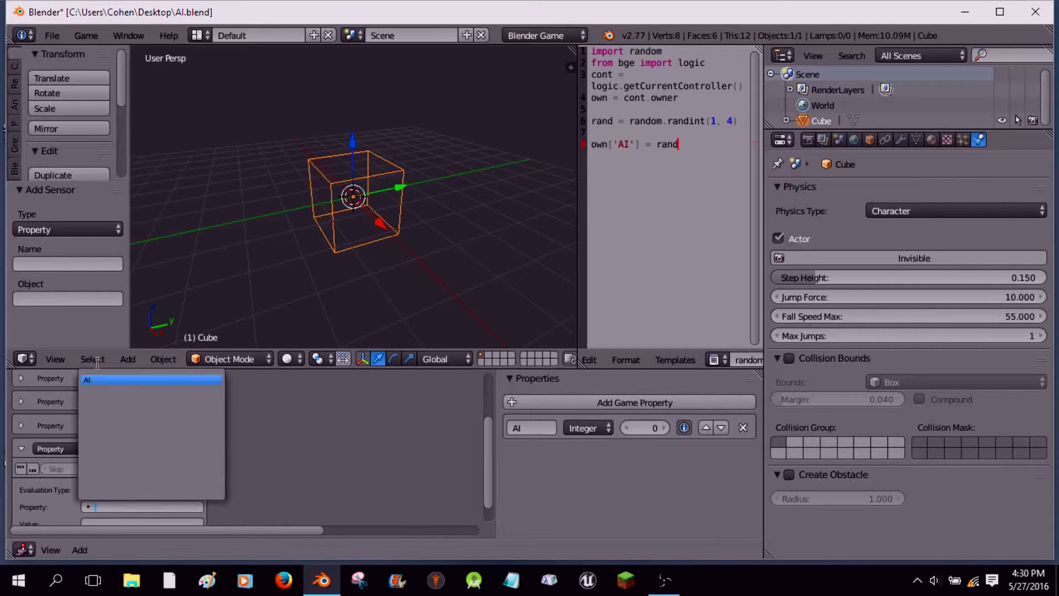
pyautogui.click(99, 381)
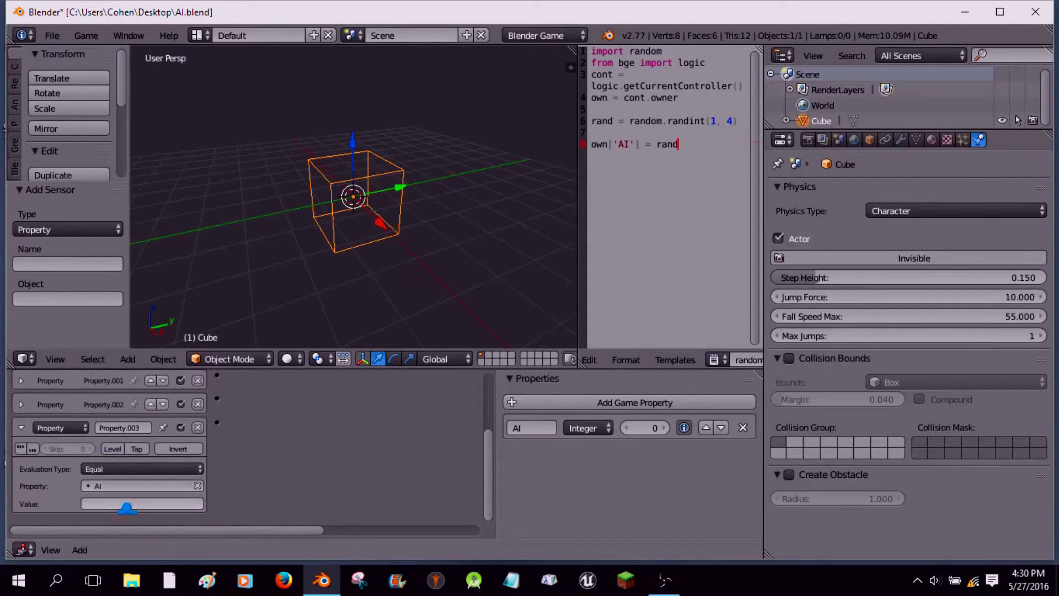
pyautogui.click(128, 503)
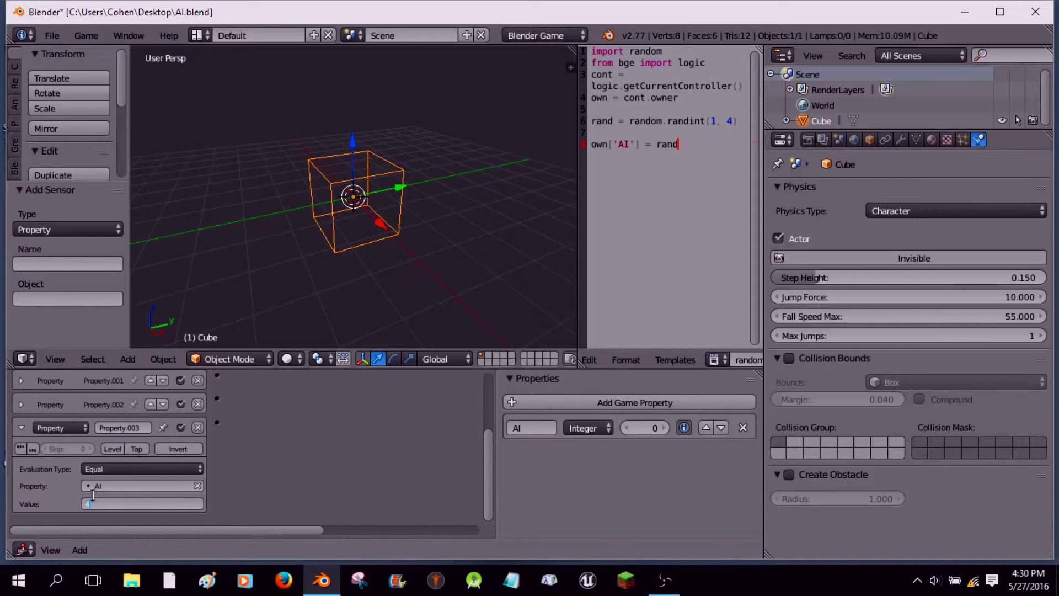
pyautogui.click(21, 428)
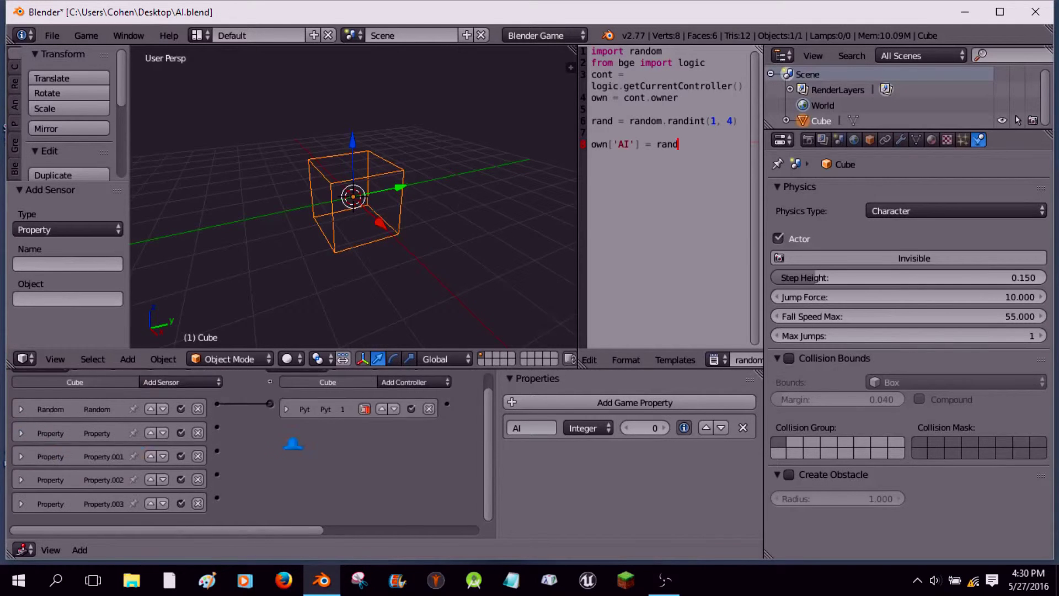
# Step: Add And controllers to the cube's logic
pyautogui.moveTo(303, 480); pyautogui.dragTo(291, 497, button='middle')
pyautogui.click(394, 397)
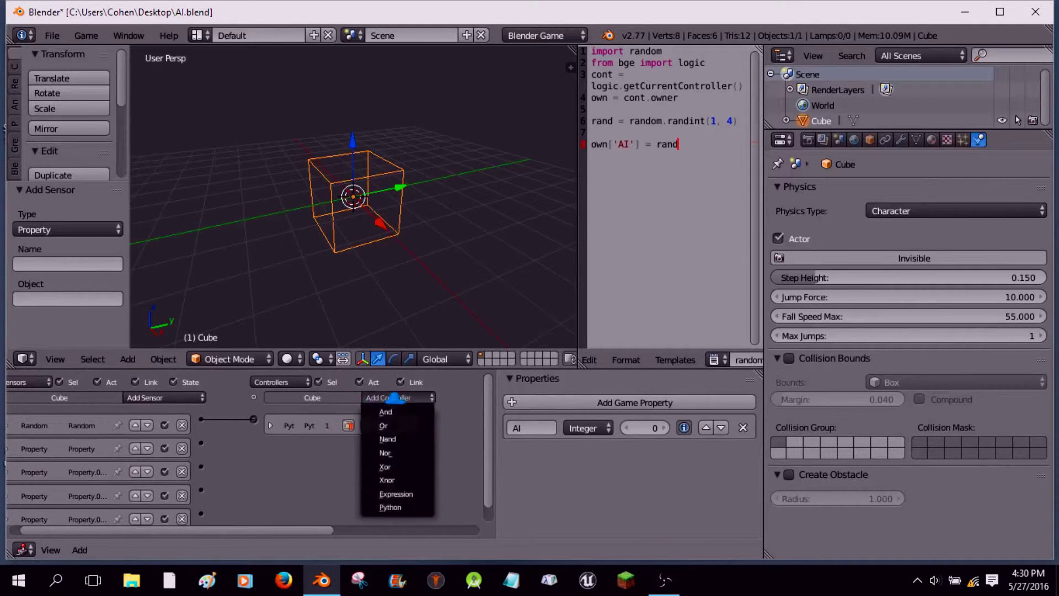
pyautogui.click(387, 412)
pyautogui.click(394, 397)
pyautogui.click(386, 411)
# Step: Collapse the And controllers and wire the first and fourth Property sensors to them
pyautogui.moveTo(222, 464); pyautogui.dragTo(192, 453, button='middle')
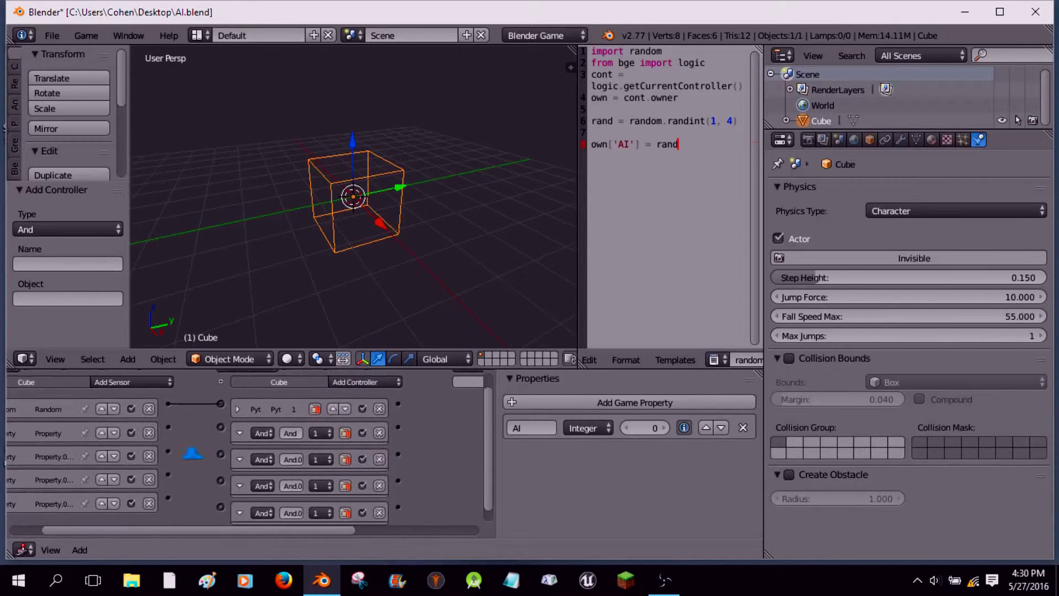
pyautogui.moveTo(242, 432); pyautogui.dragTo(234, 520)
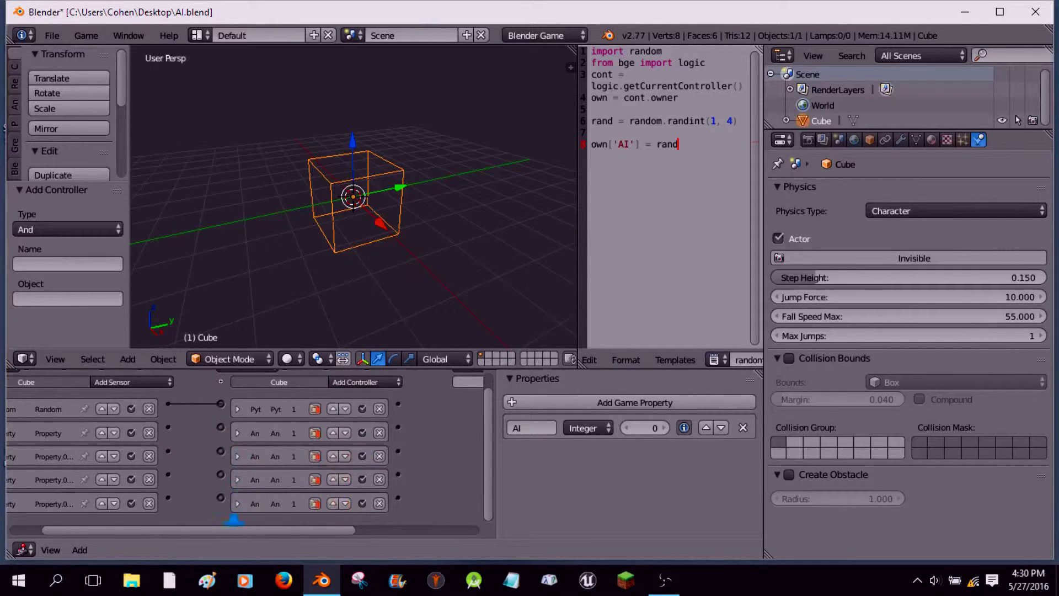
pyautogui.moveTo(168, 427); pyautogui.dragTo(220, 451)
pyautogui.moveTo(190, 484); pyautogui.dragTo(220, 498)
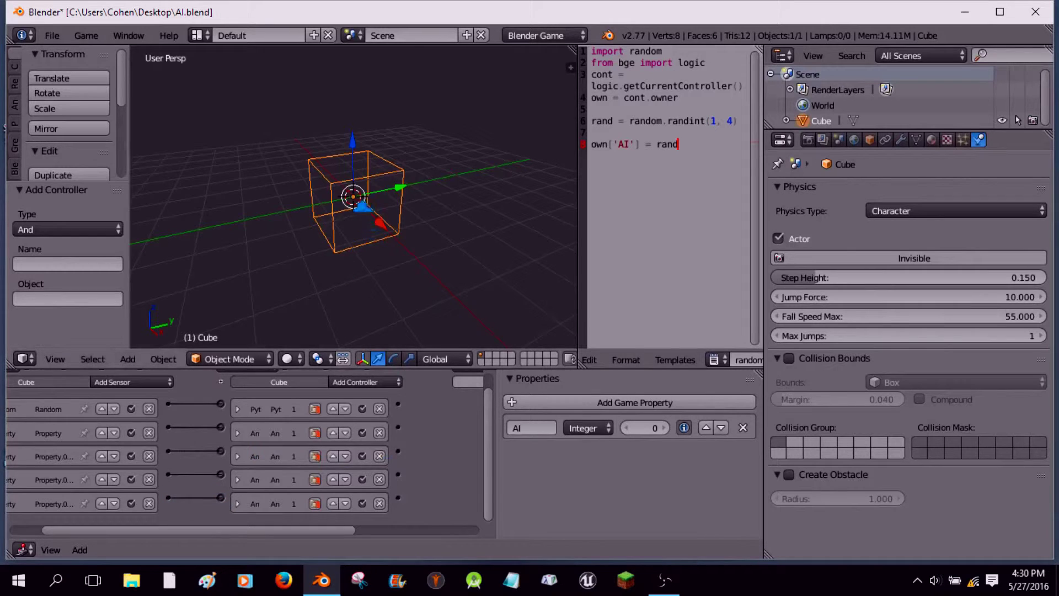
# Step: Add a plane, lower it along Z below the cube, and scale it up twice
pyautogui.hotkey('shift', 'a')
pyautogui.click(413, 183)
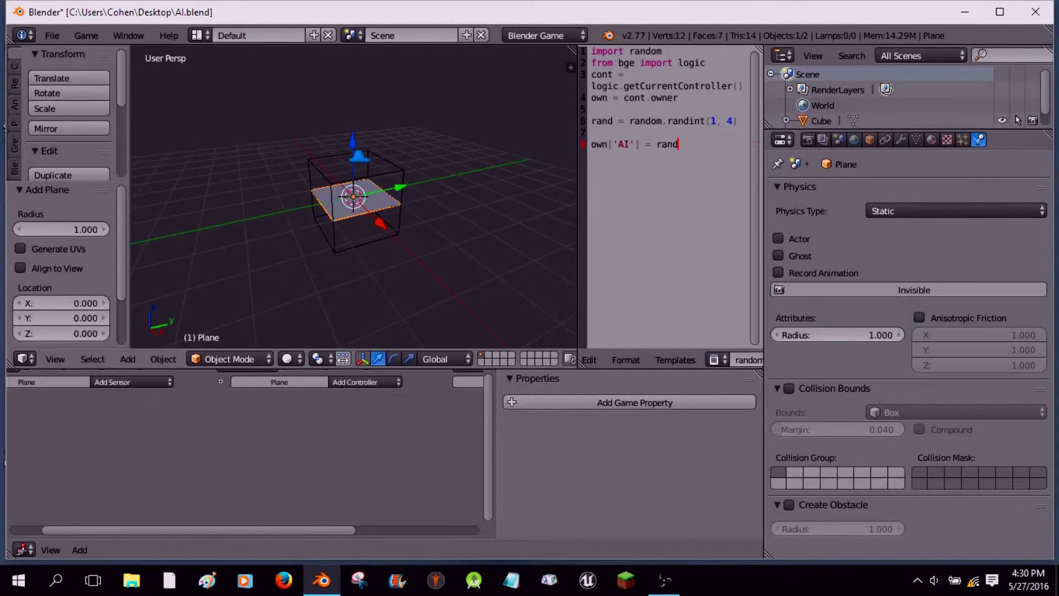
pyautogui.press('g')
pyautogui.press('z')
pyautogui.click(360, 208)
pyautogui.press('s')
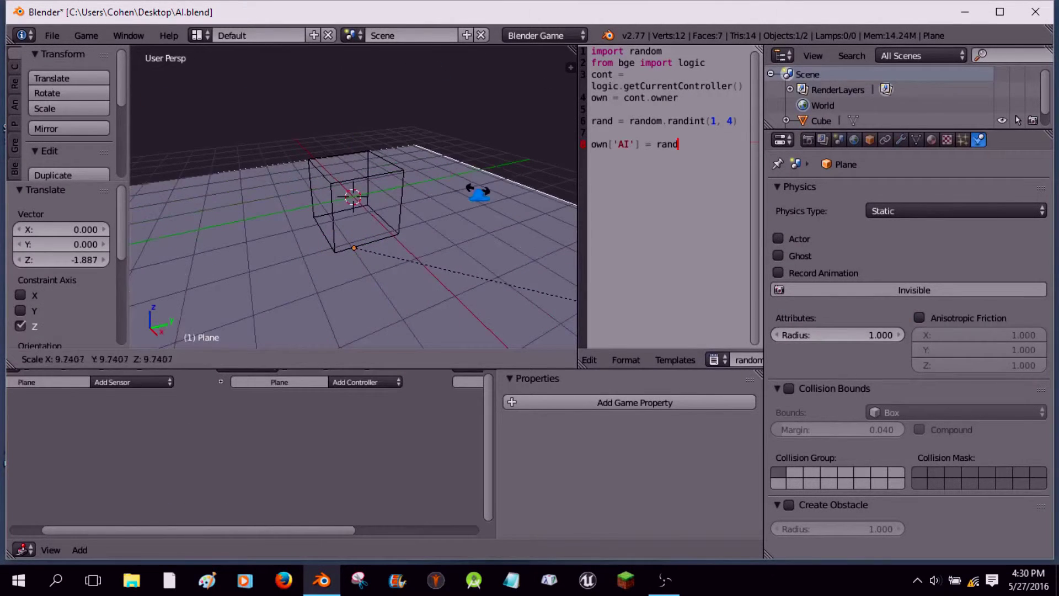
pyautogui.click(478, 192)
pyautogui.press('s')
pyautogui.click(462, 206)
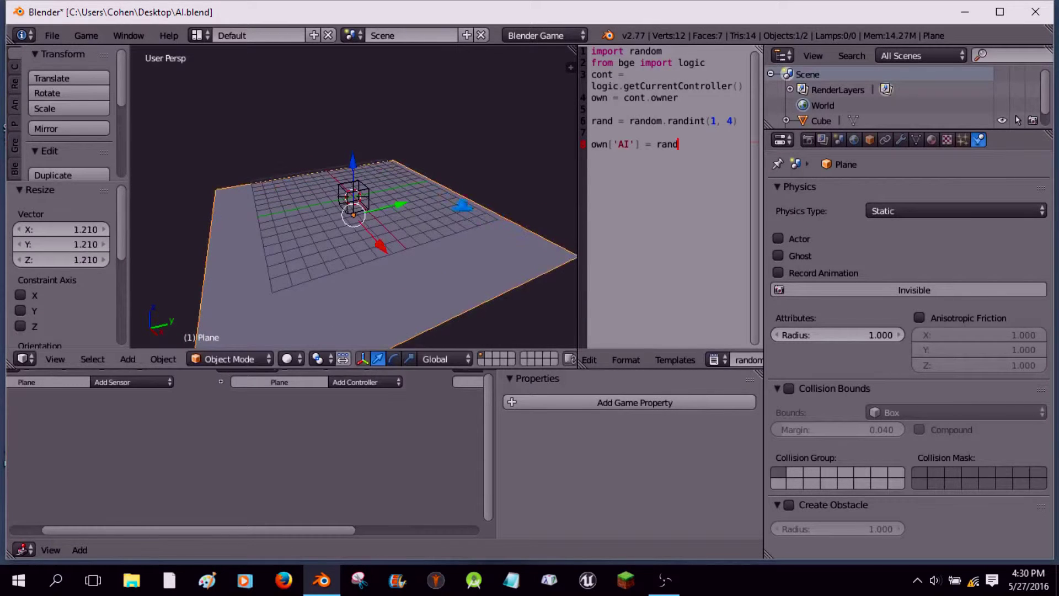
# Step: Test-run the game and switch the viewport shading to Wireframe
pyautogui.press('p')
pyautogui.press('Escape')
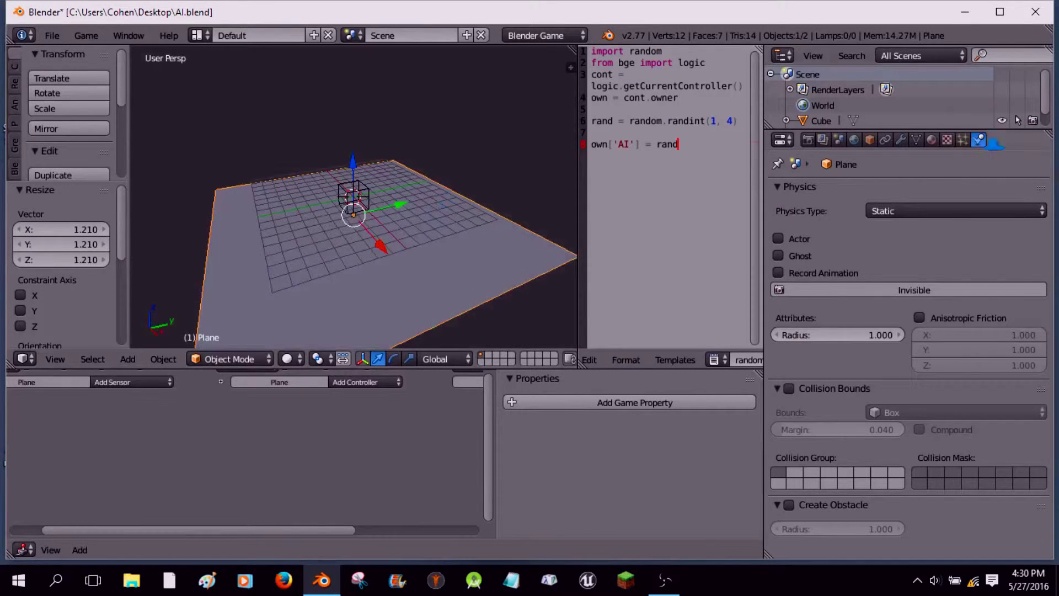
pyautogui.click(287, 359)
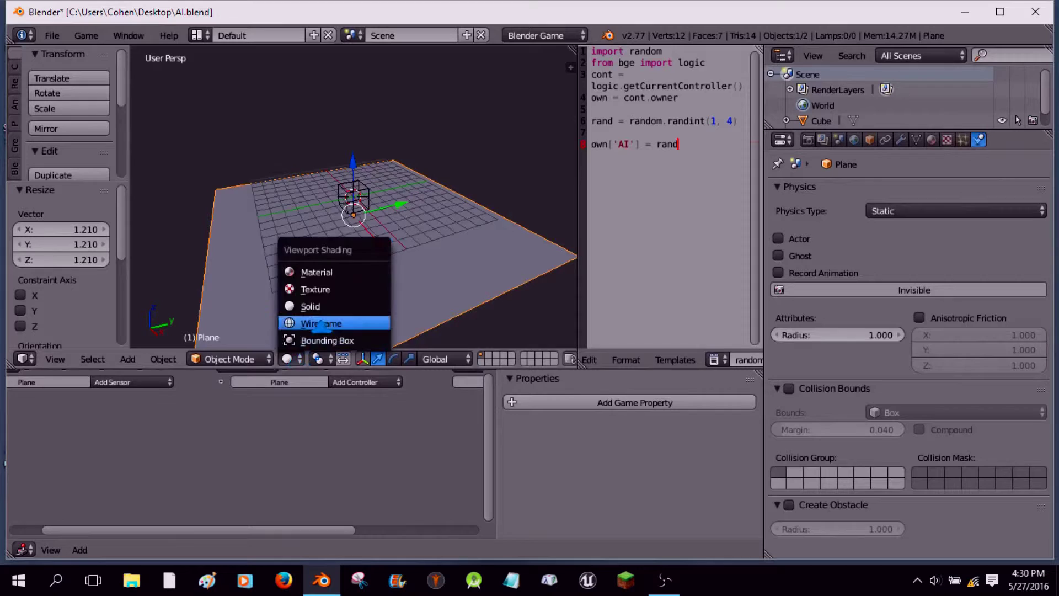
pyautogui.click(314, 338)
pyautogui.press('p')
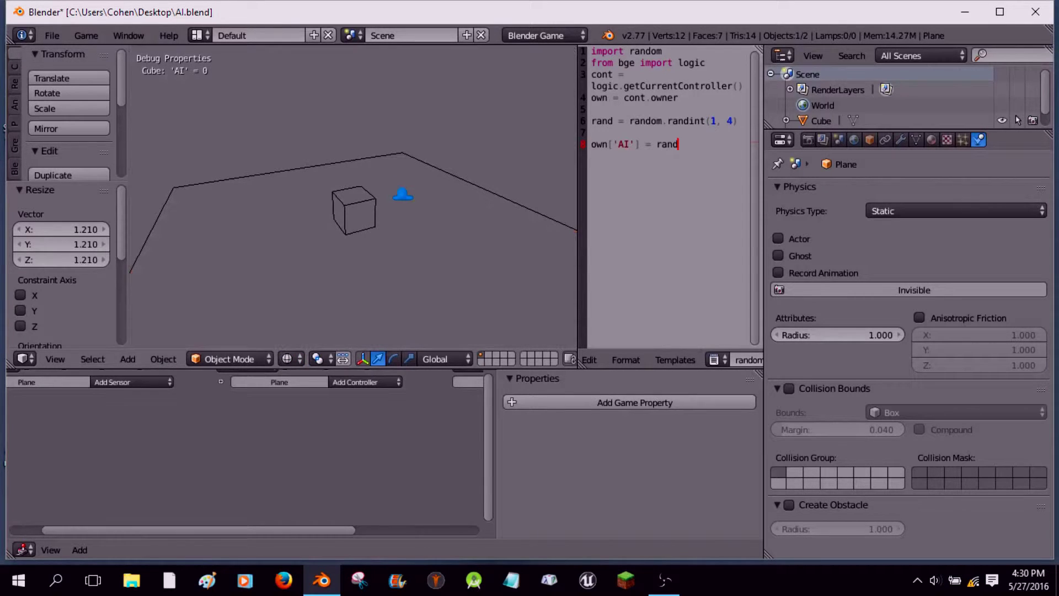
pyautogui.press('Escape')
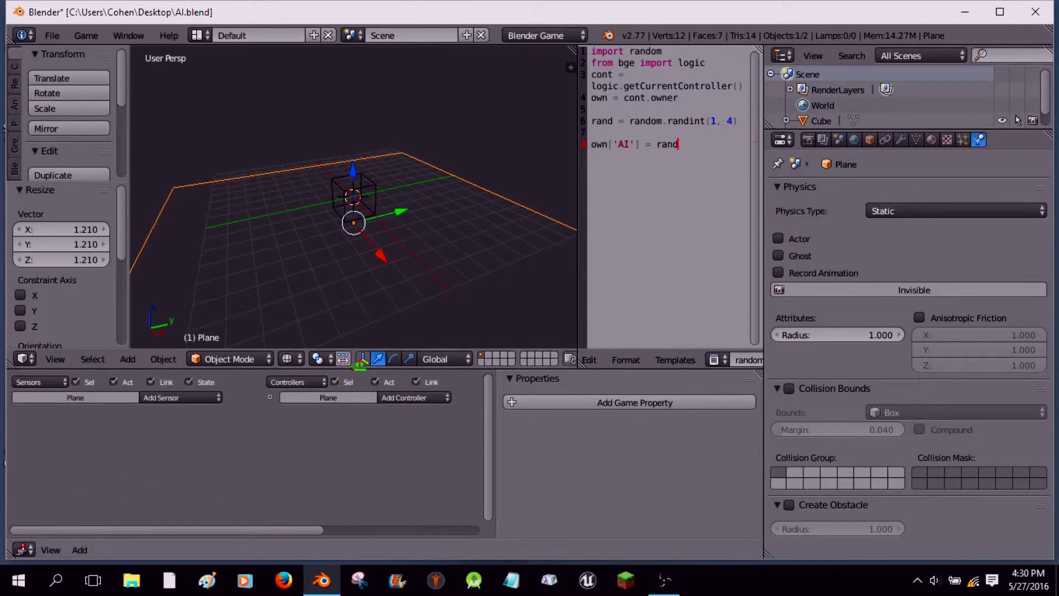
# Step: Select the cube and add four Motion actuators
pyautogui.rightClick(353, 196)
pyautogui.keyDown('ctrl'); pyautogui.hscroll(5, 248, 453); pyautogui.keyUp('ctrl')
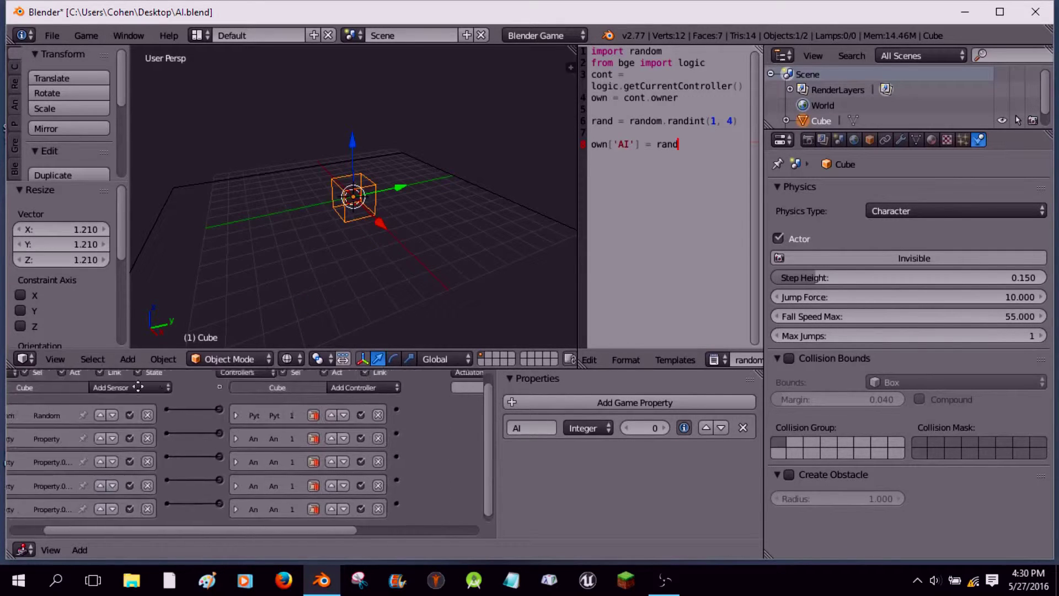
pyautogui.click(435, 382)
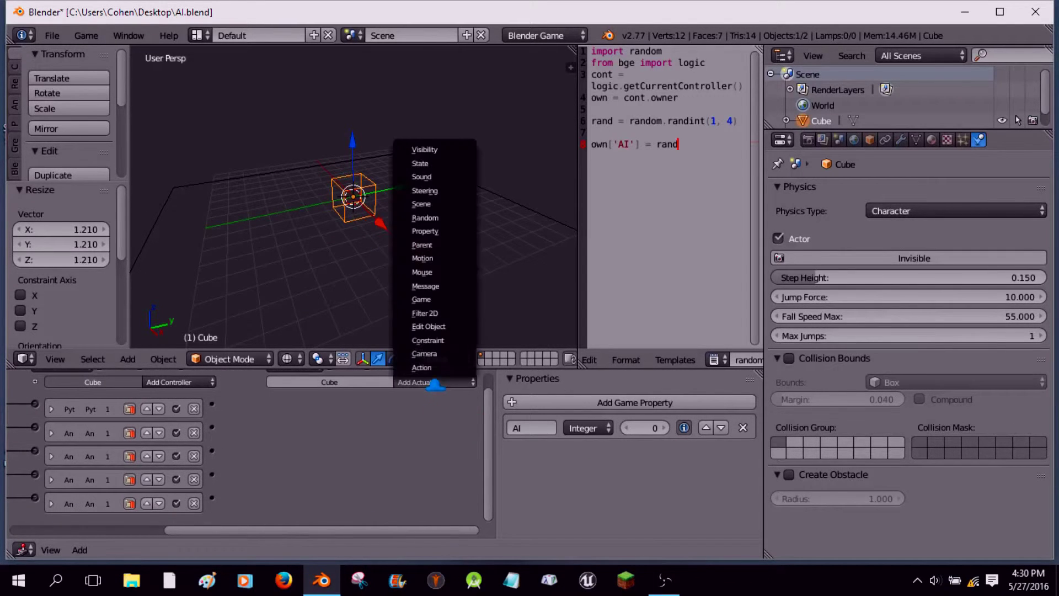
pyautogui.click(422, 259)
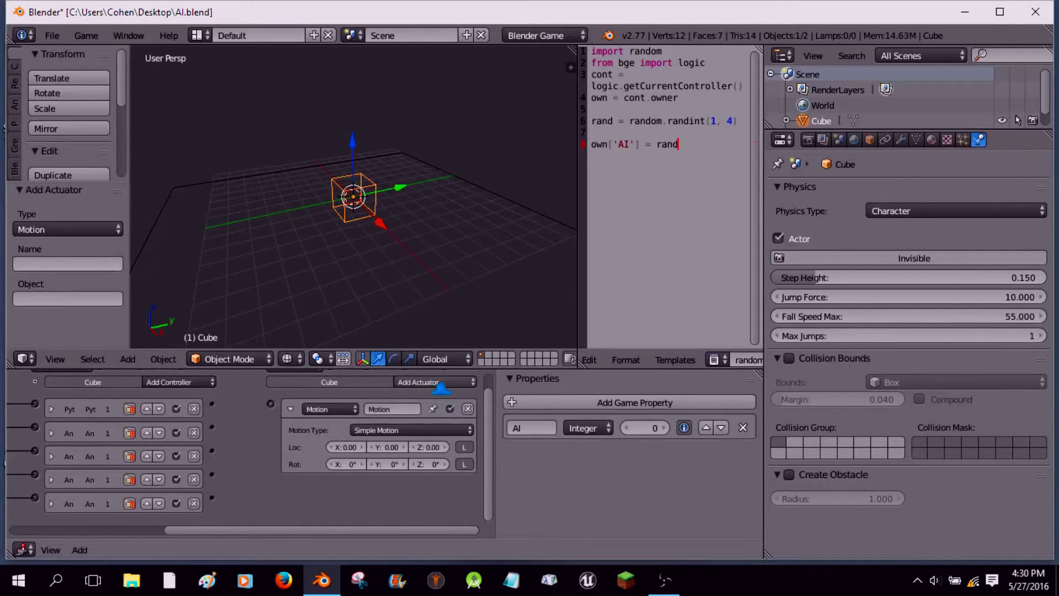
pyautogui.click(435, 382)
pyautogui.click(422, 258)
pyautogui.click(435, 382)
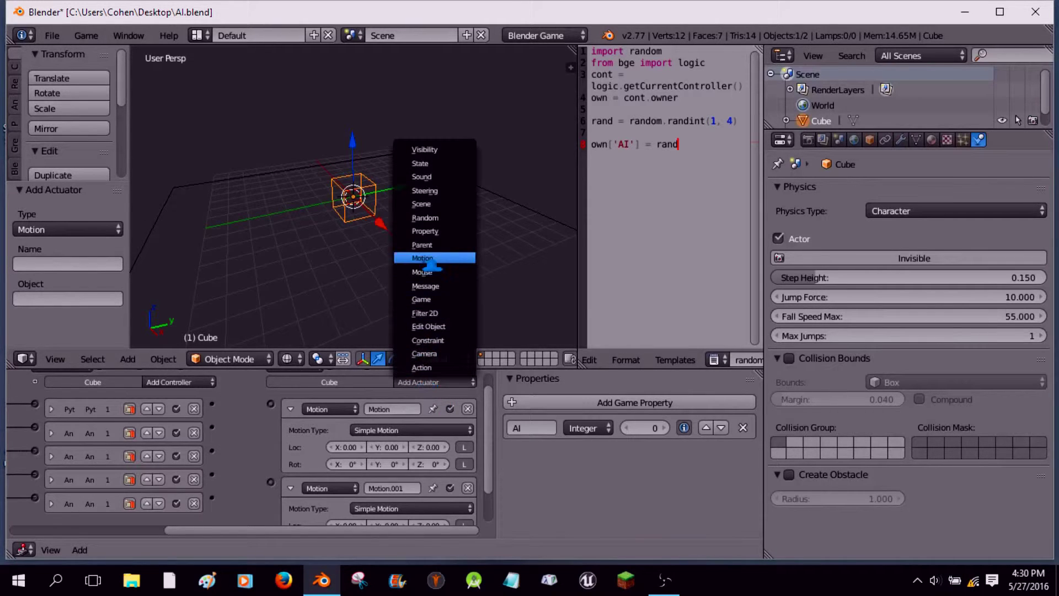
pyautogui.click(422, 258)
pyautogui.click(435, 383)
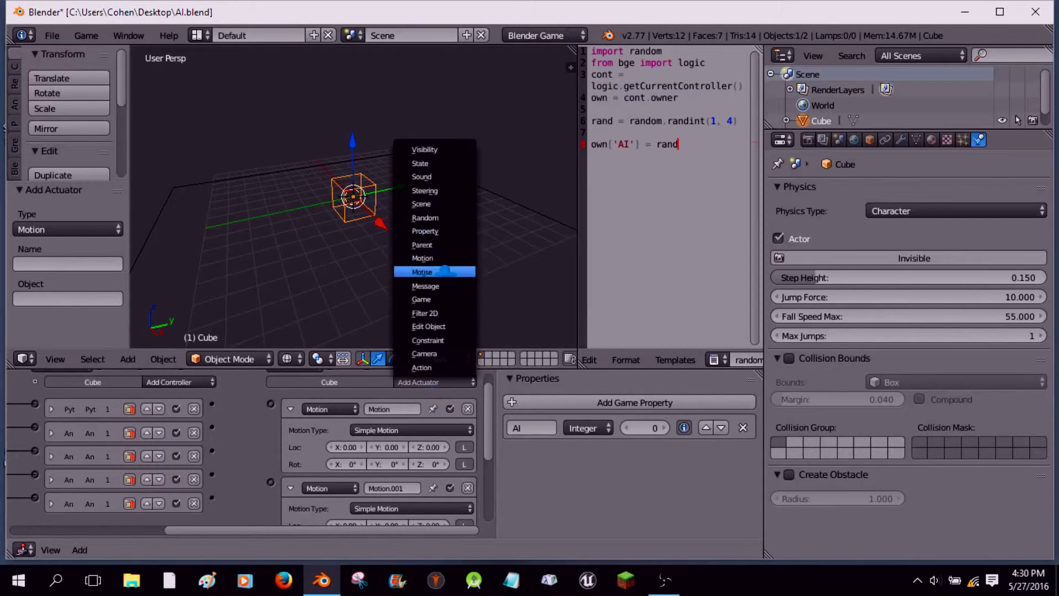
pyautogui.click(446, 259)
# Step: Rename the first Property sensor to up and the second to down
pyautogui.moveTo(306, 480)
pyautogui.mouseDown(button='middle')
pyautogui.moveTo(325, 481)
pyautogui.moveTo(314, 476)
pyautogui.mouseUp(button='middle')
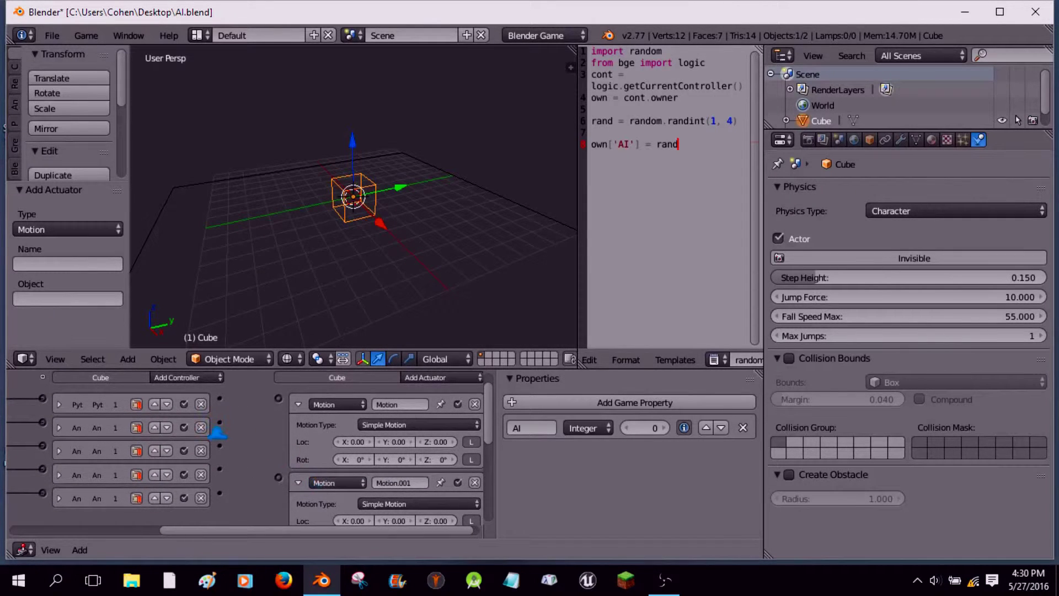
pyautogui.moveTo(270, 419); pyautogui.dragTo(160, 469, button='middle')
pyautogui.scroll(-1, 22, 480)
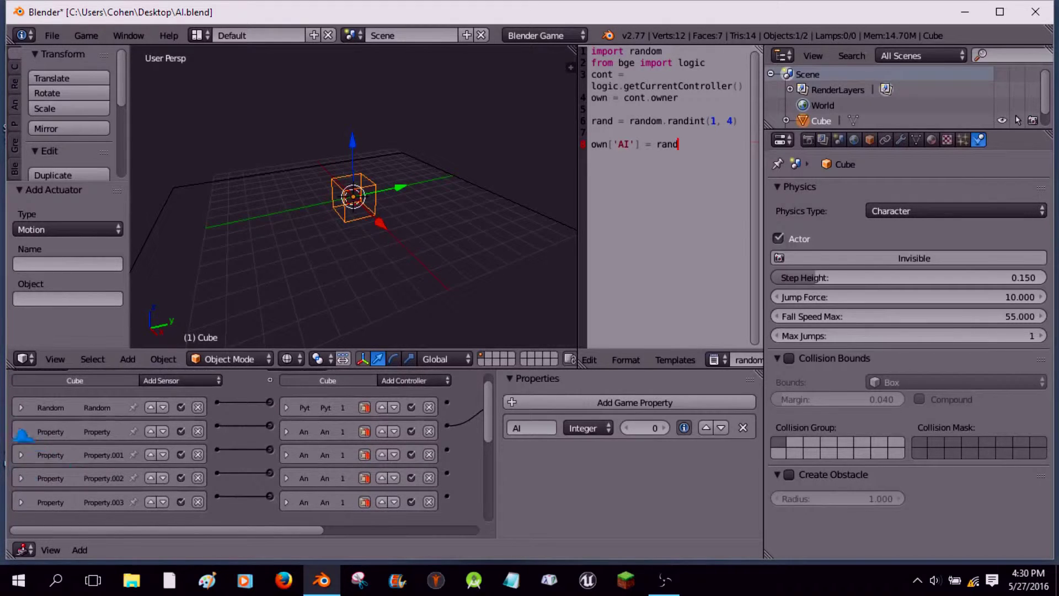
pyautogui.click(20, 432)
pyautogui.click(106, 431)
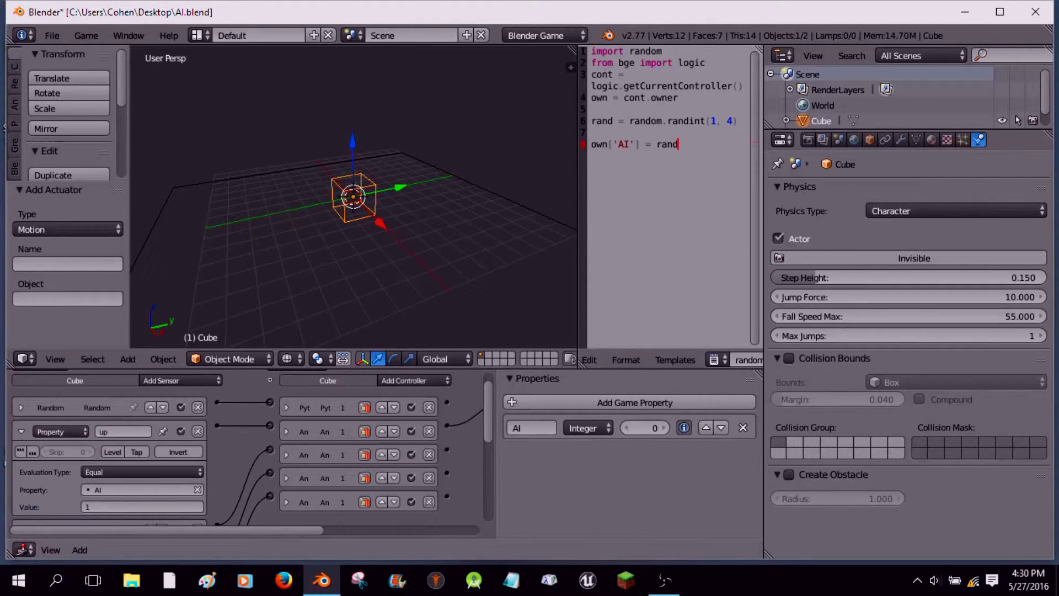
pyautogui.click(21, 431)
pyautogui.click(21, 454)
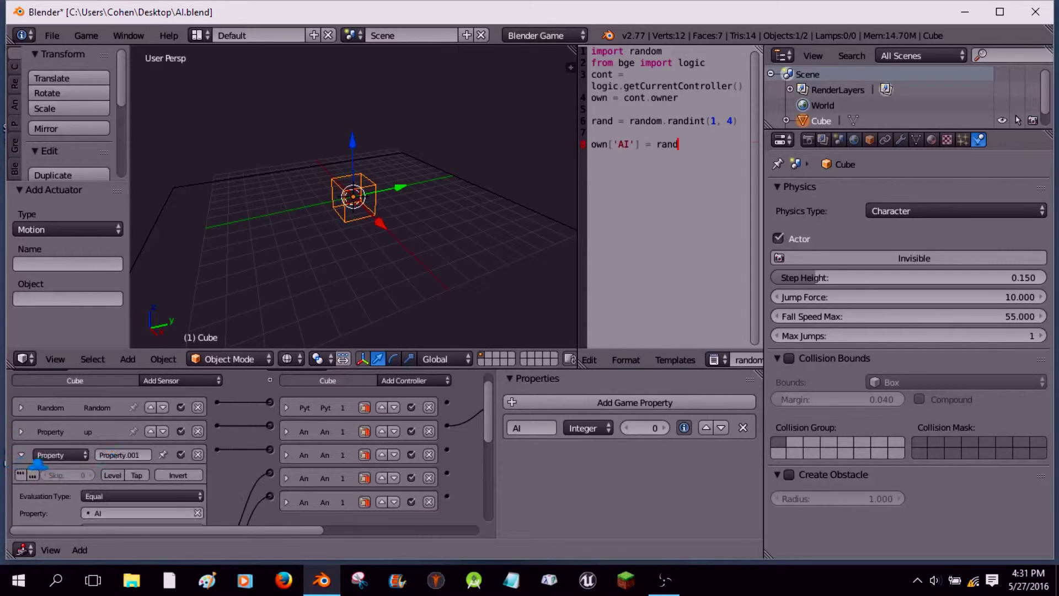
pyautogui.click(128, 456)
pyautogui.write('down')
pyautogui.press('Return')
pyautogui.click(21, 455)
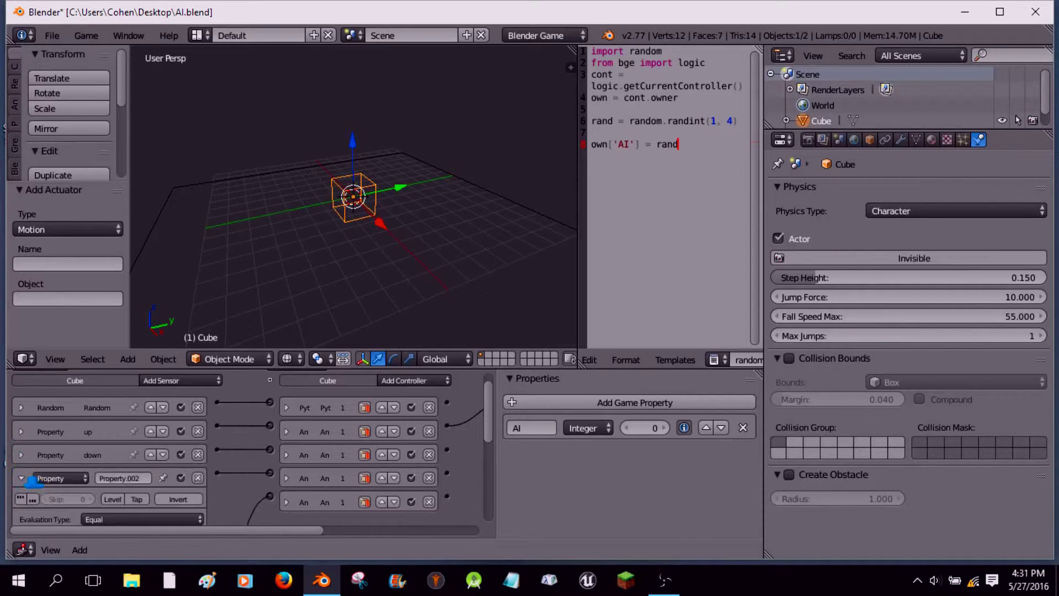
# Step: Rename the down sensor to left and the next sensor to right
pyautogui.click(122, 478)
pyautogui.click(20, 454)
pyautogui.click(21, 455)
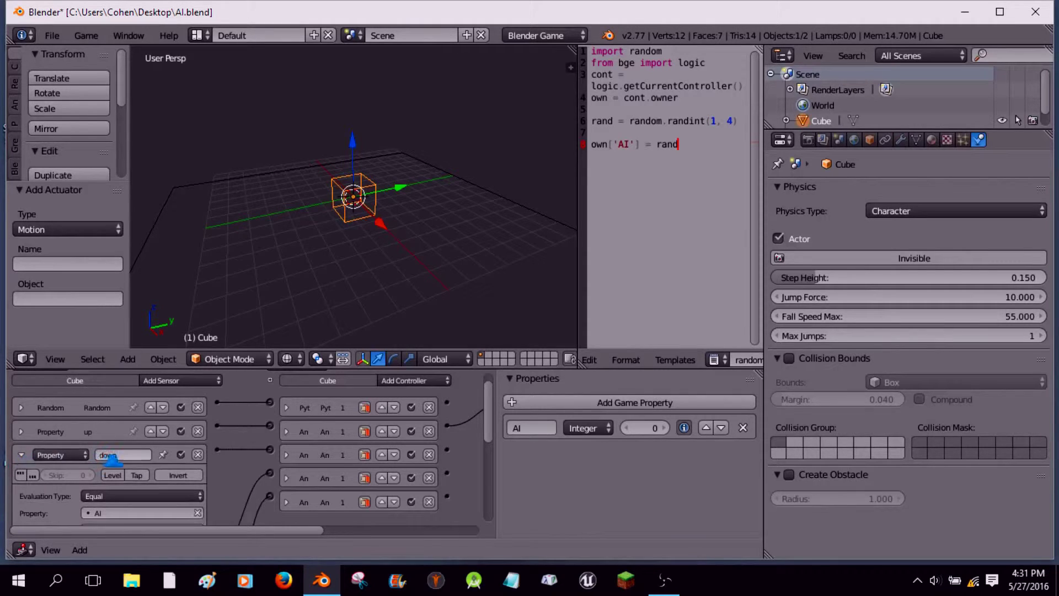
pyautogui.click(120, 455)
pyautogui.click(20, 454)
pyautogui.click(122, 478)
pyautogui.write('r')
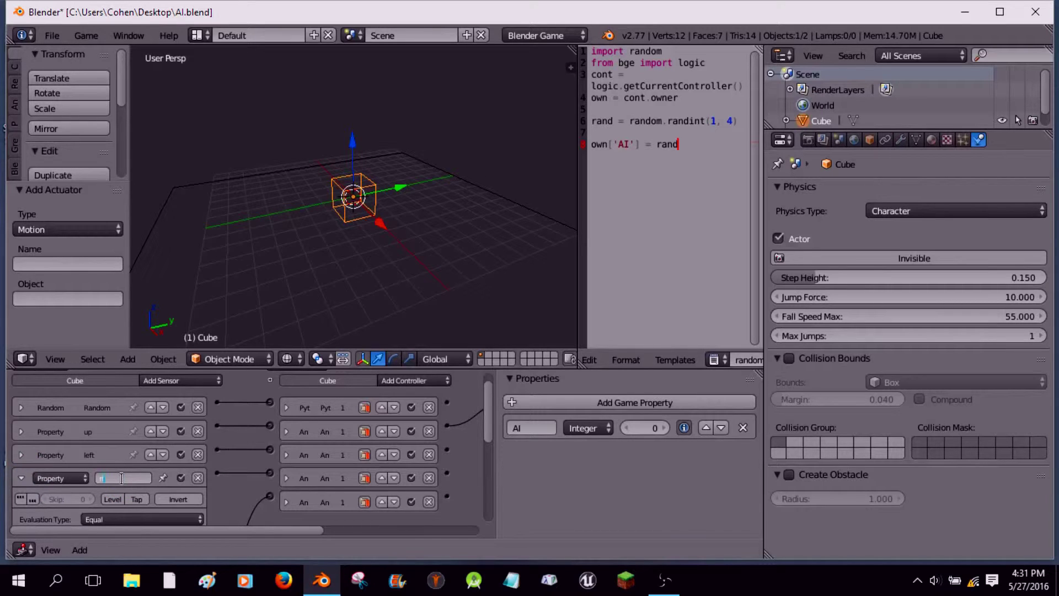
pyautogui.click(70, 518)
# Step: Rename the last Property sensor to extra animation
pyautogui.scroll(-3, 77, 496)
pyautogui.click(20, 500)
pyautogui.scroll(-2, 21, 496)
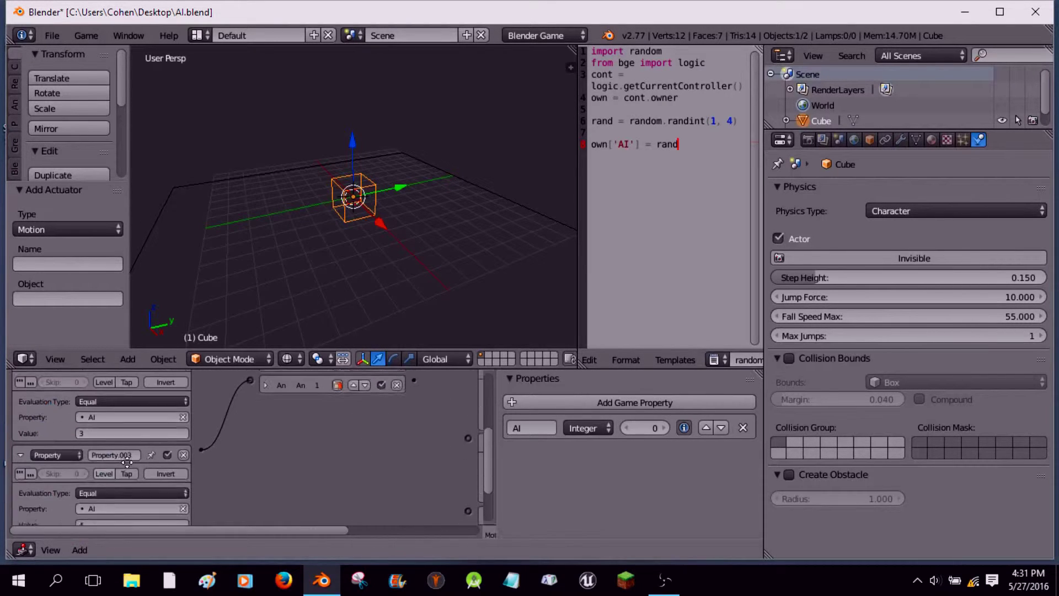
pyautogui.click(125, 453)
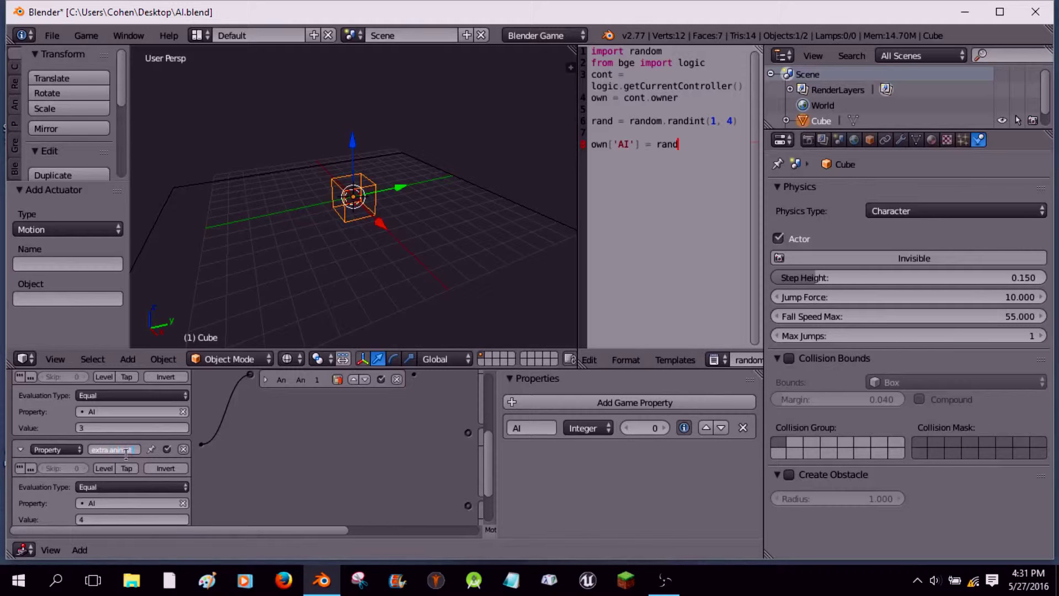
pyautogui.press('Return')
pyautogui.scroll(5, 21, 391)
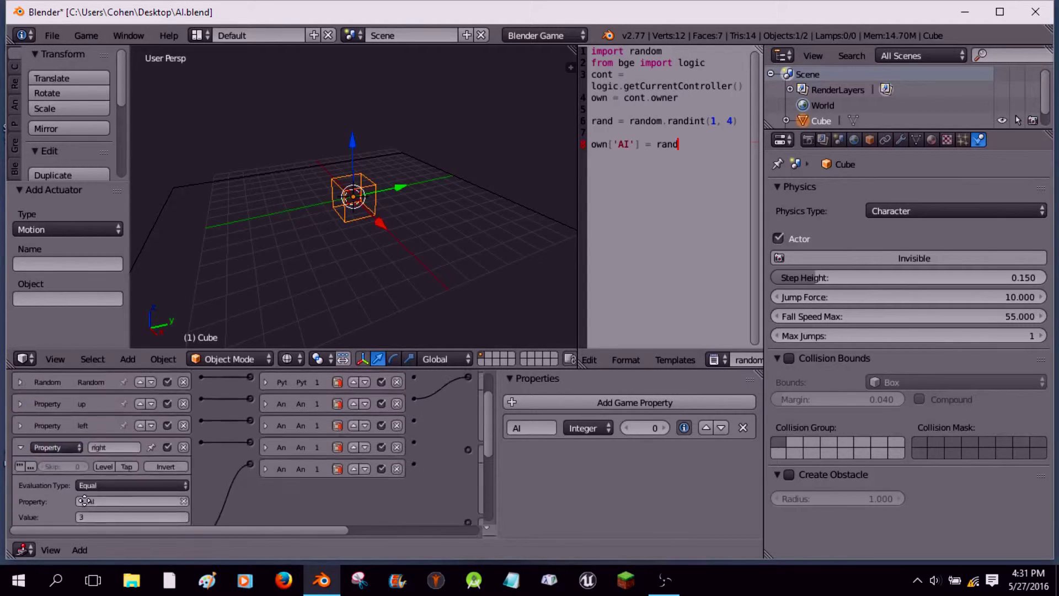
pyautogui.click(11, 450)
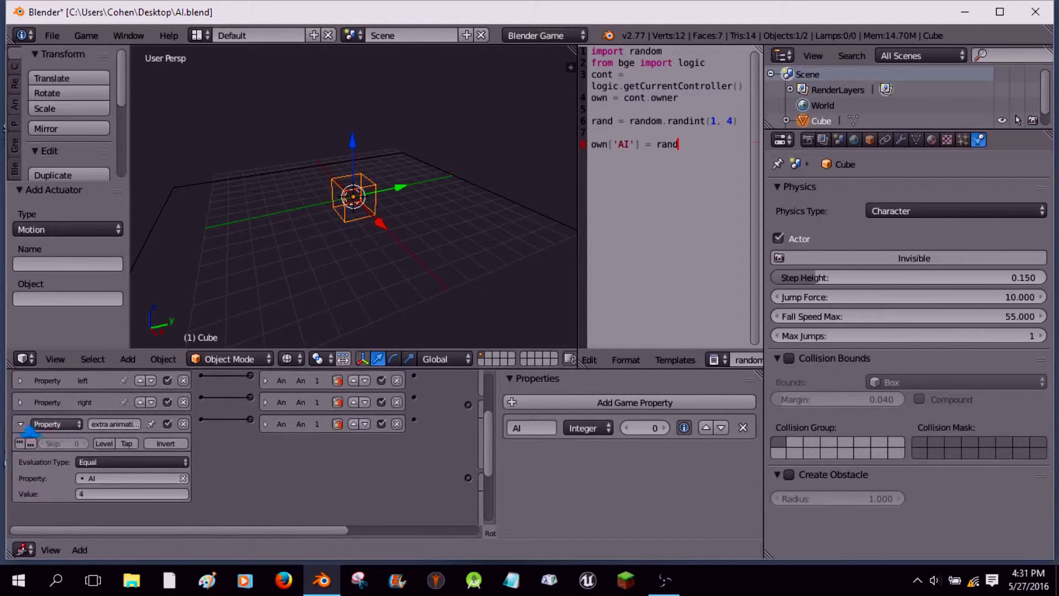
# Step: Switch the first Motion actuator to Character Motion moving 0.10 along Y
pyautogui.moveTo(408, 449); pyautogui.dragTo(322, 476, button='middle')
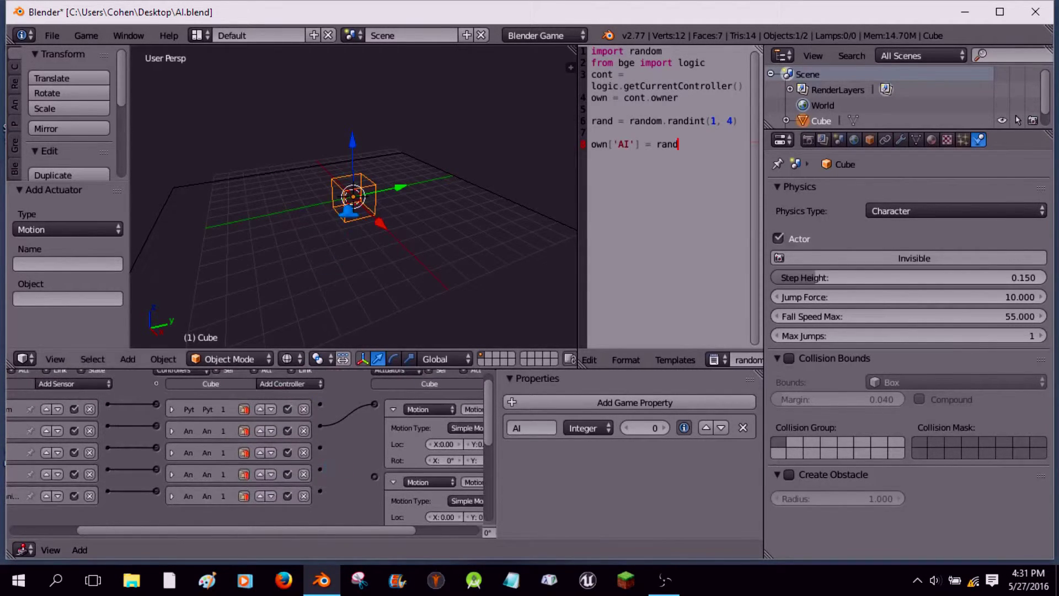
pyautogui.moveTo(347, 213); pyautogui.dragTo(329, 232, button='middle')
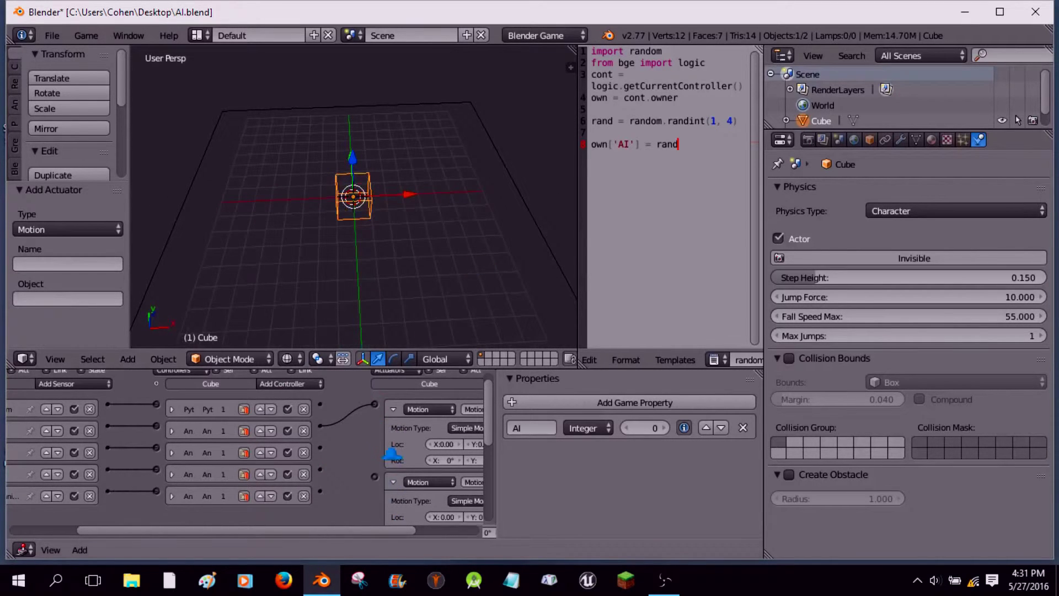
pyautogui.moveTo(378, 451); pyautogui.dragTo(330, 448, button='middle')
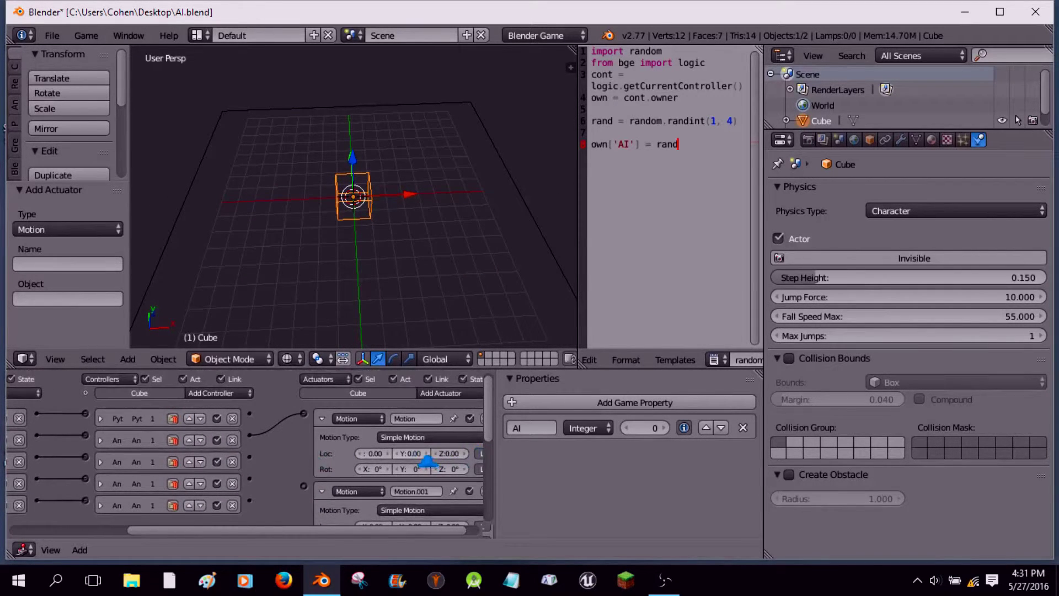
pyautogui.click(424, 438)
pyautogui.click(411, 409)
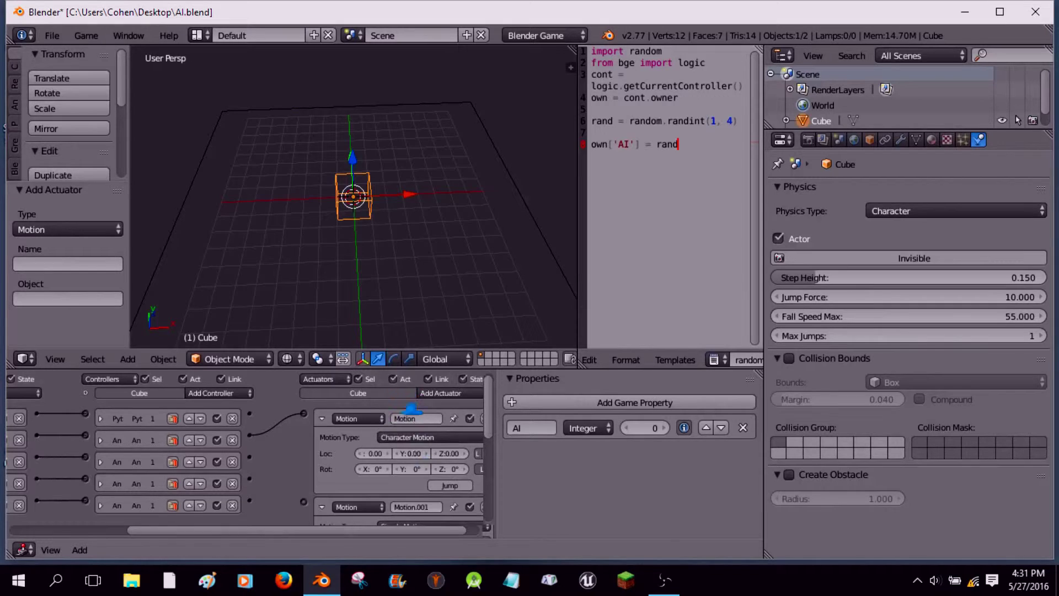
pyautogui.click(427, 453)
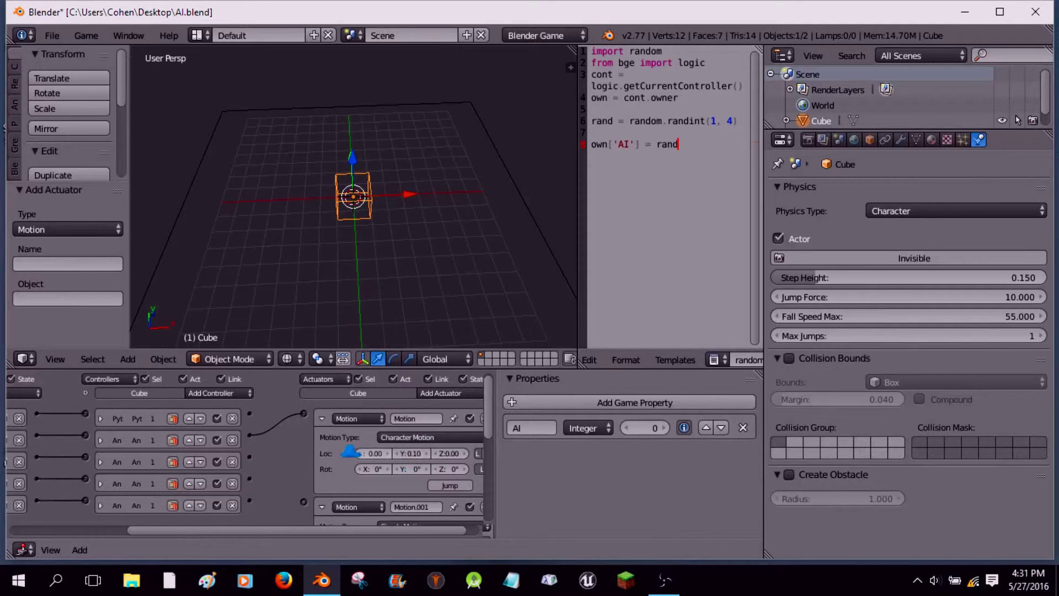
pyautogui.click(322, 418)
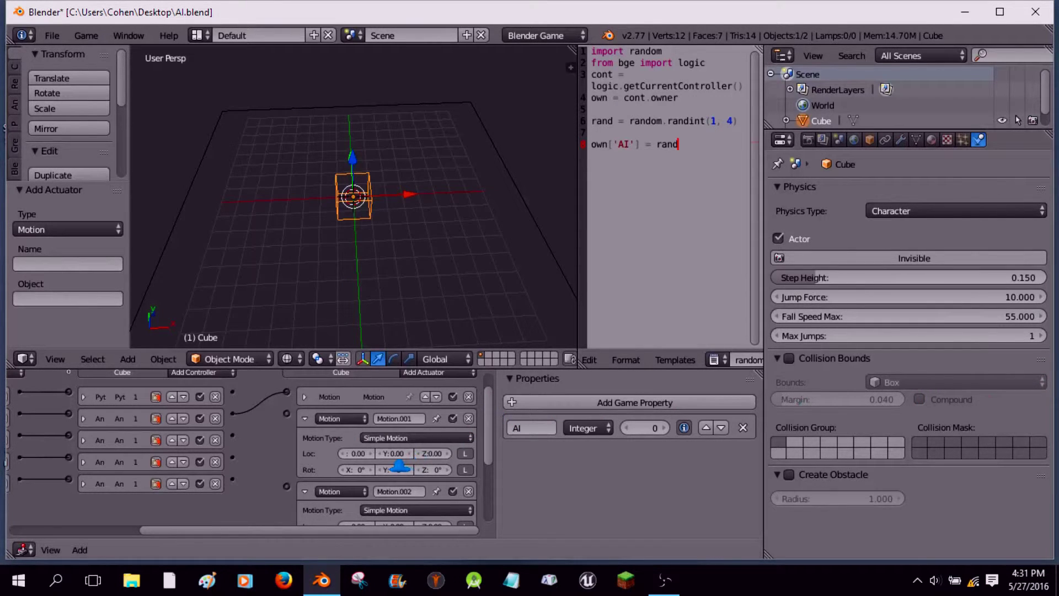
pyautogui.keyDown('ctrl'); pyautogui.hscroll(-5, 331, 467); pyautogui.keyUp('ctrl')
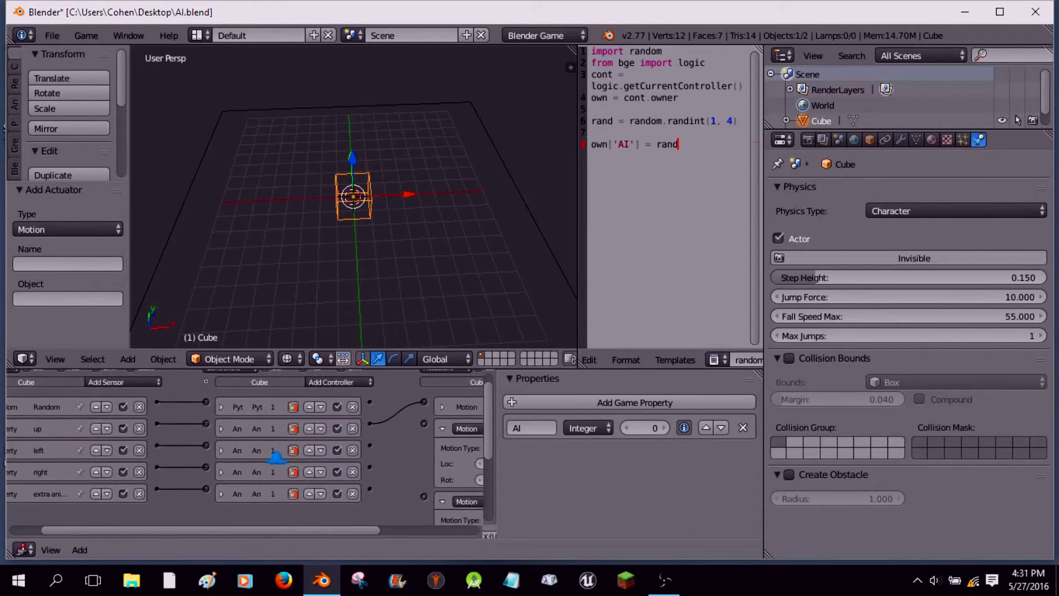
pyautogui.keyDown('ctrl'); pyautogui.hscroll(5, 371, 451); pyautogui.keyUp('ctrl')
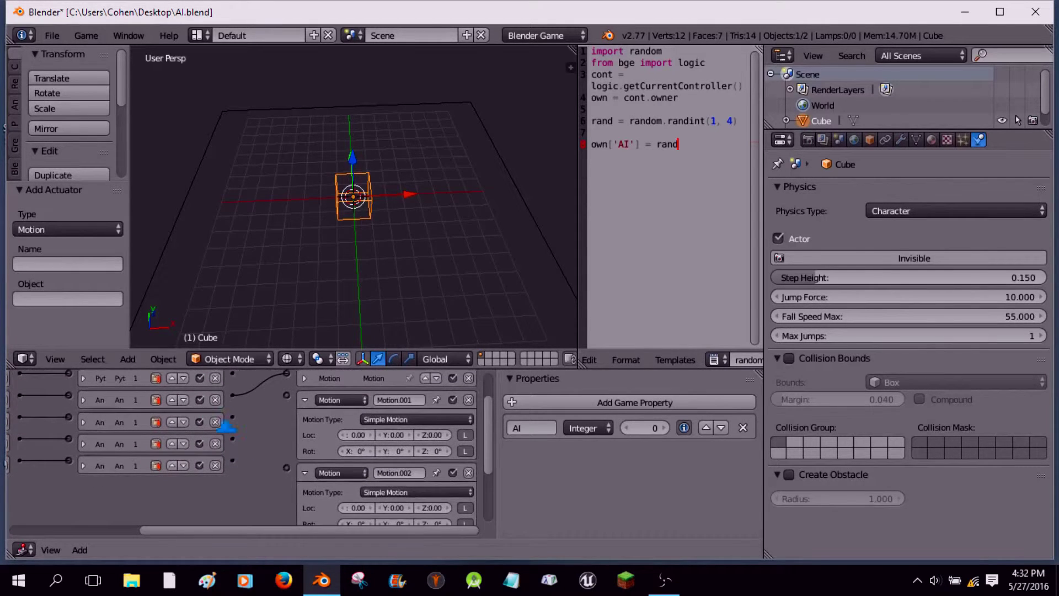
# Step: Set Motion.001's Z rotation to 0.1° and test-run the game twice
pyautogui.click(433, 451)
pyautogui.write('0.1')
pyautogui.press('Return')
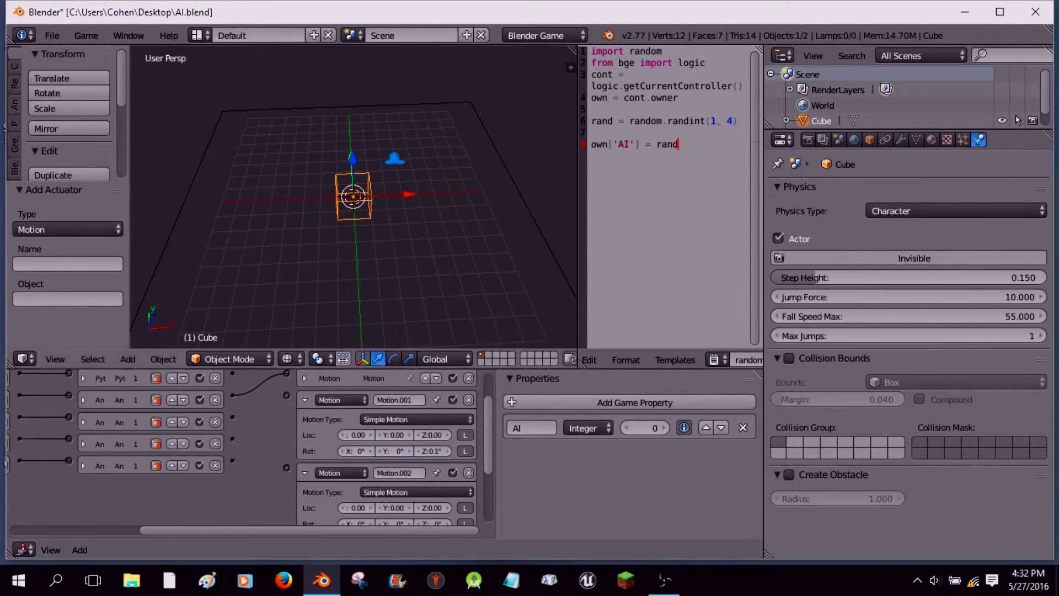
pyautogui.press('p')
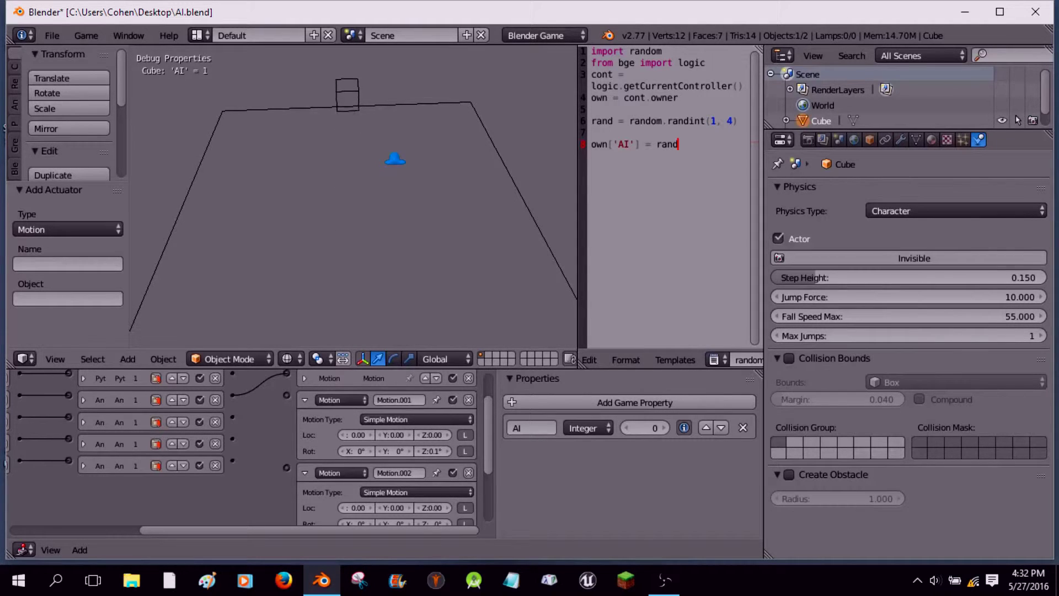
pyautogui.press('Escape')
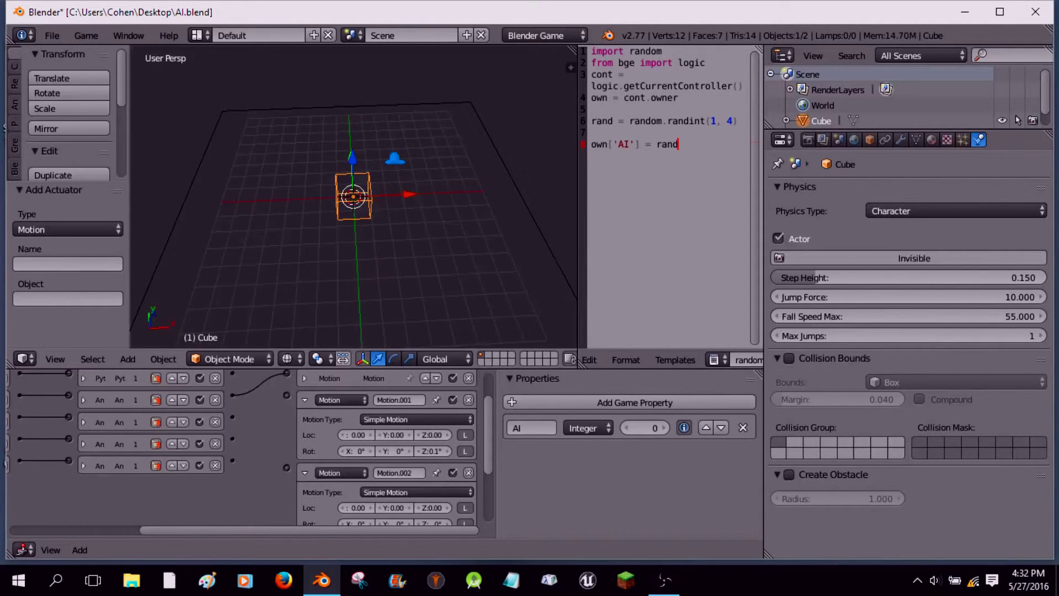
pyautogui.press('p')
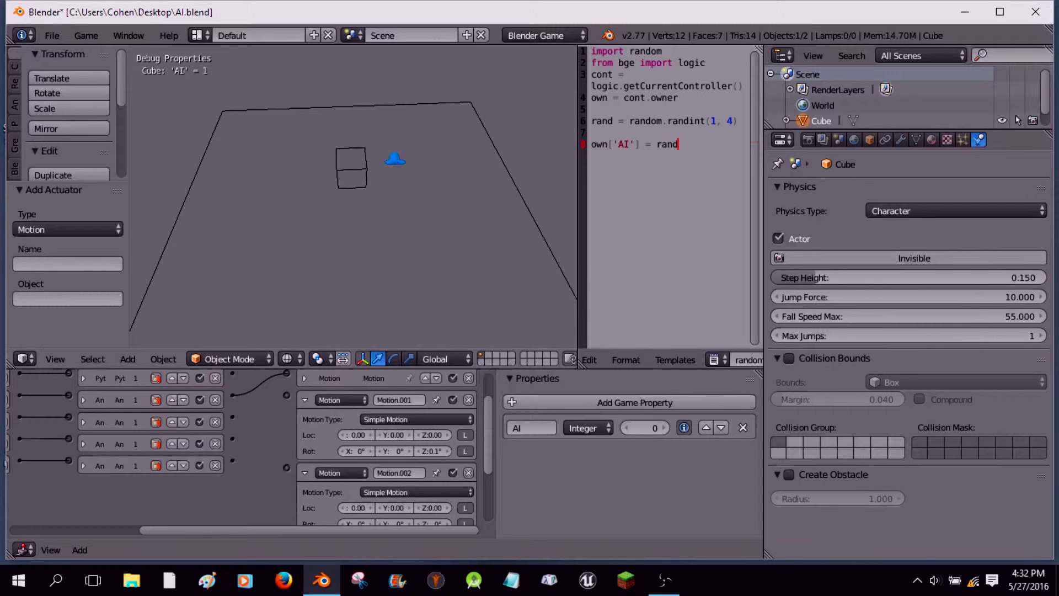
pyautogui.press('Escape')
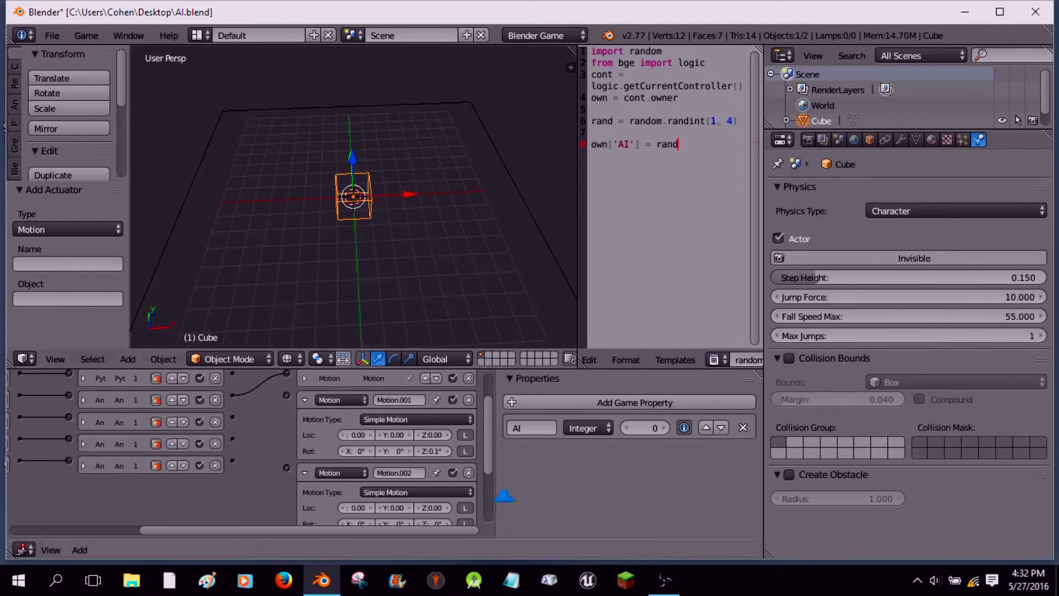
# Step: Raise Motion.001's Z rotation to 1°, set the Character Motion's Y movement to 0.02, and test-run
pyautogui.click(433, 452)
pyautogui.write('1')
pyautogui.press('Return')
pyautogui.click(305, 378)
pyautogui.click(395, 413)
pyautogui.write('0.1')
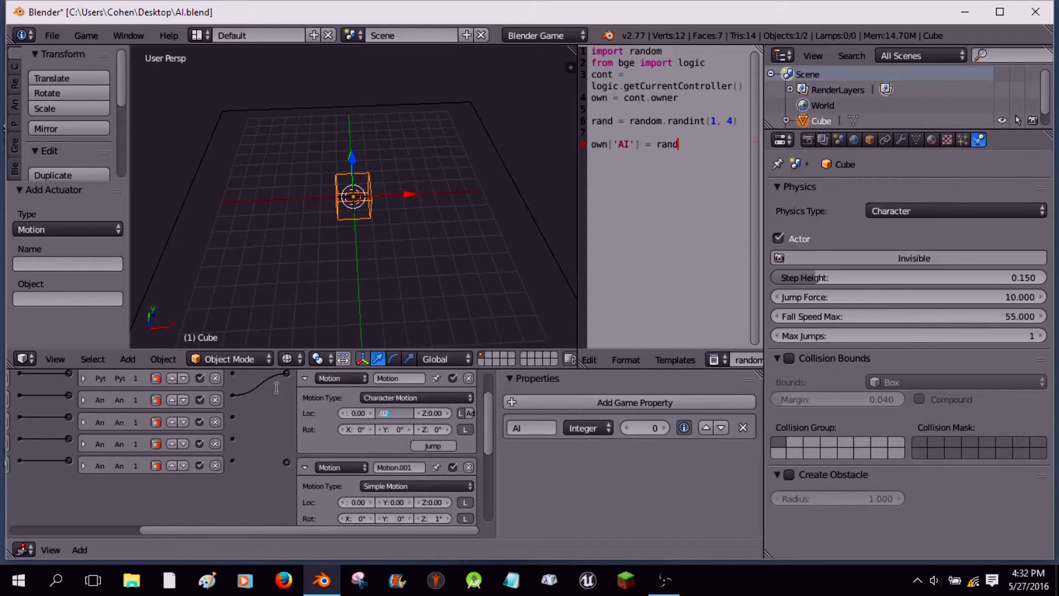
pyautogui.press('Return')
pyautogui.press('p')
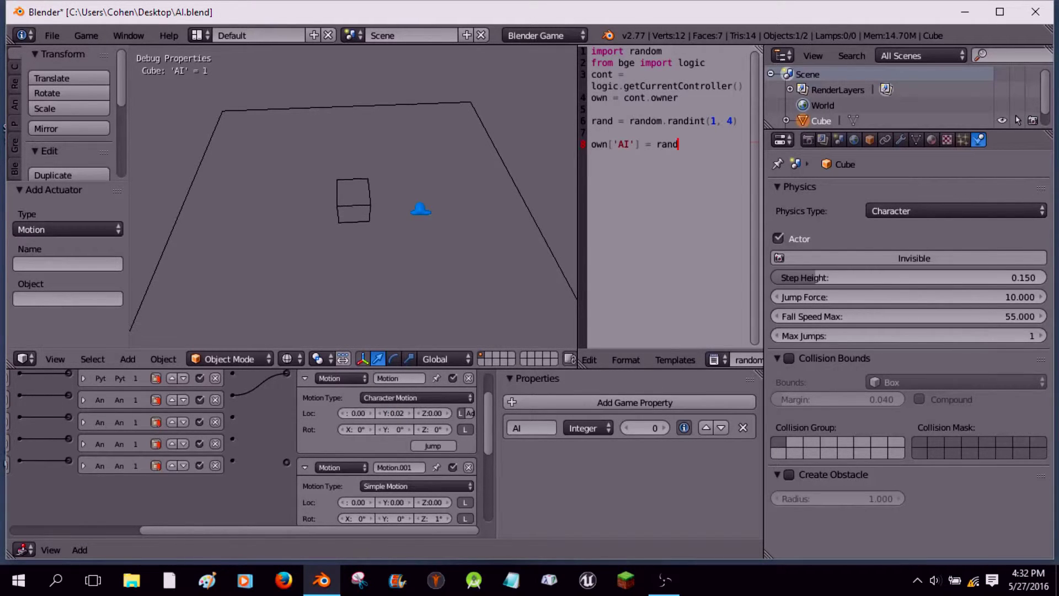
pyautogui.press('Escape')
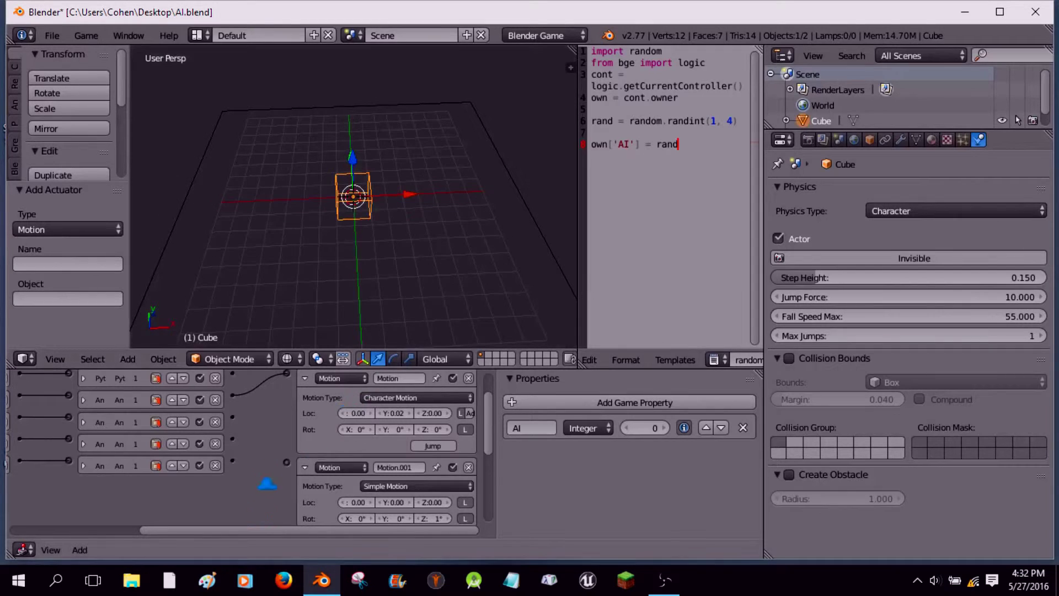
# Step: Link a controller to the Motion.001 actuator and test-run the game
pyautogui.moveTo(255, 432); pyautogui.dragTo(286, 461)
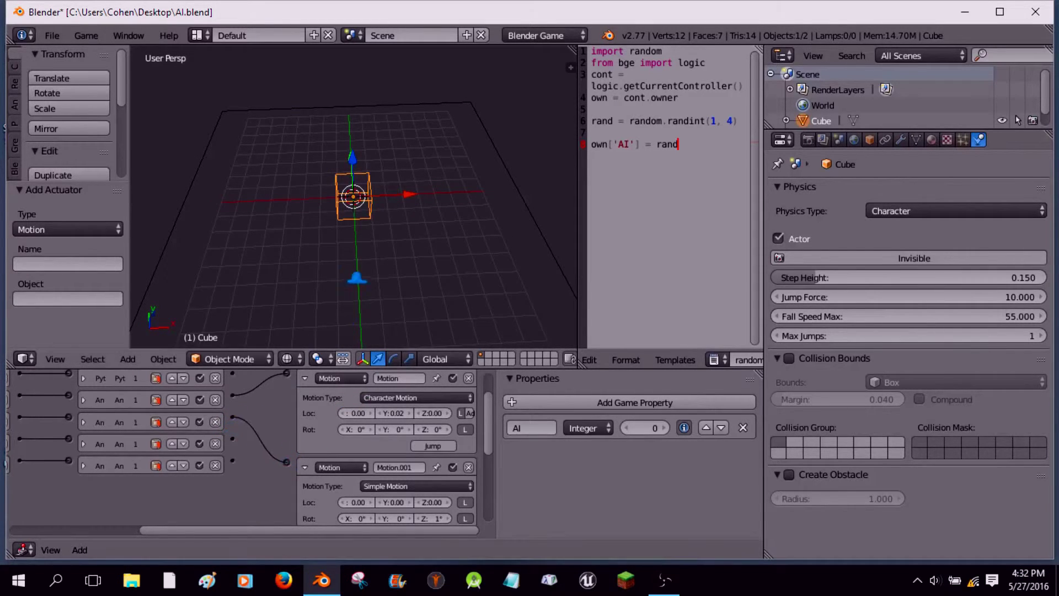
pyautogui.press('p')
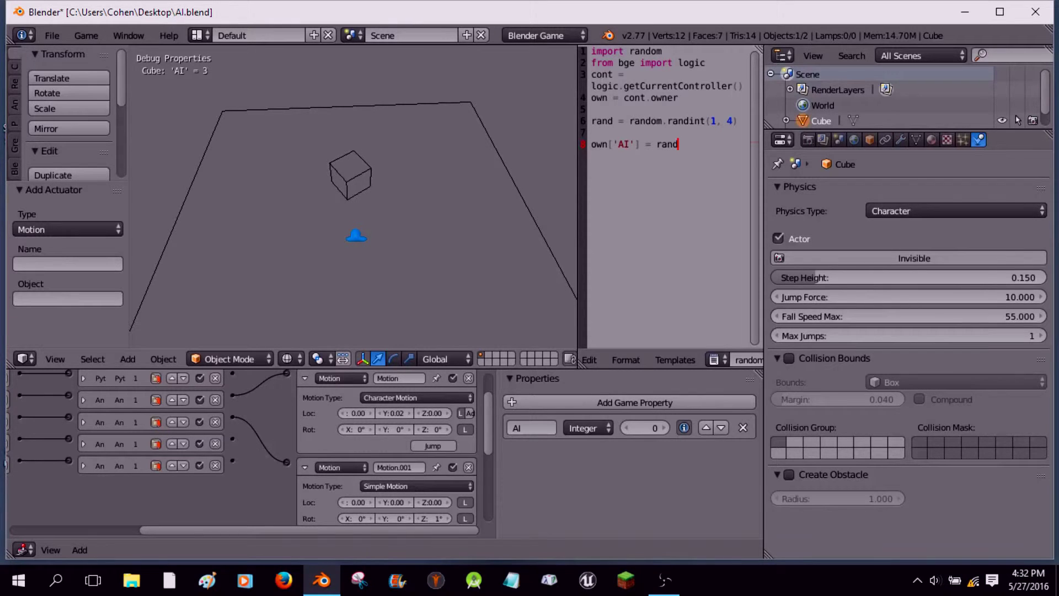
pyautogui.press('Escape')
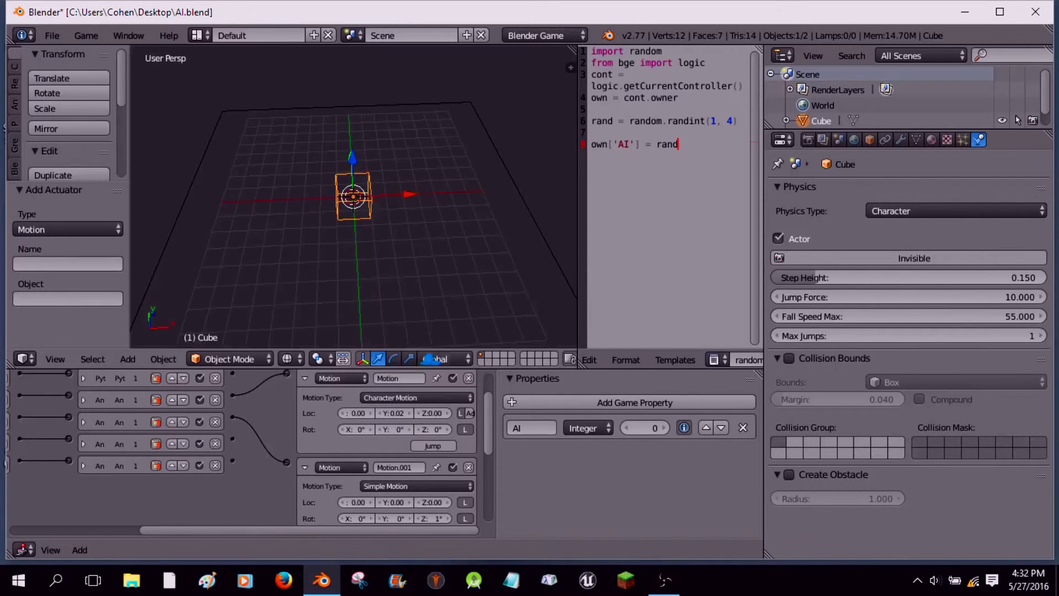
# Step: Set Motion.001's Z rotation to 2° and collapse the brick
pyautogui.click(436, 518)
pyautogui.doubleClick(430, 520)
pyautogui.write('2')
pyautogui.press('Return')
pyautogui.click(305, 467)
# Step: Set Motion.002's Z rotation to -0.2°, collapse it, and link the fourth controller to it
pyautogui.scroll(-4, 386, 463)
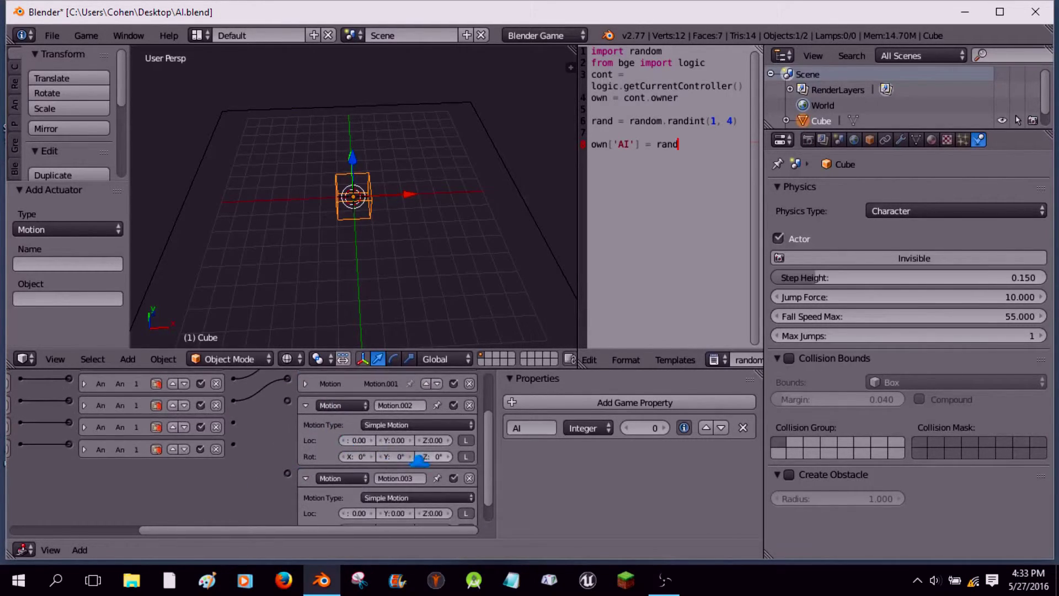
pyautogui.click(419, 463)
pyautogui.click(305, 406)
pyautogui.scroll(1, 305, 410)
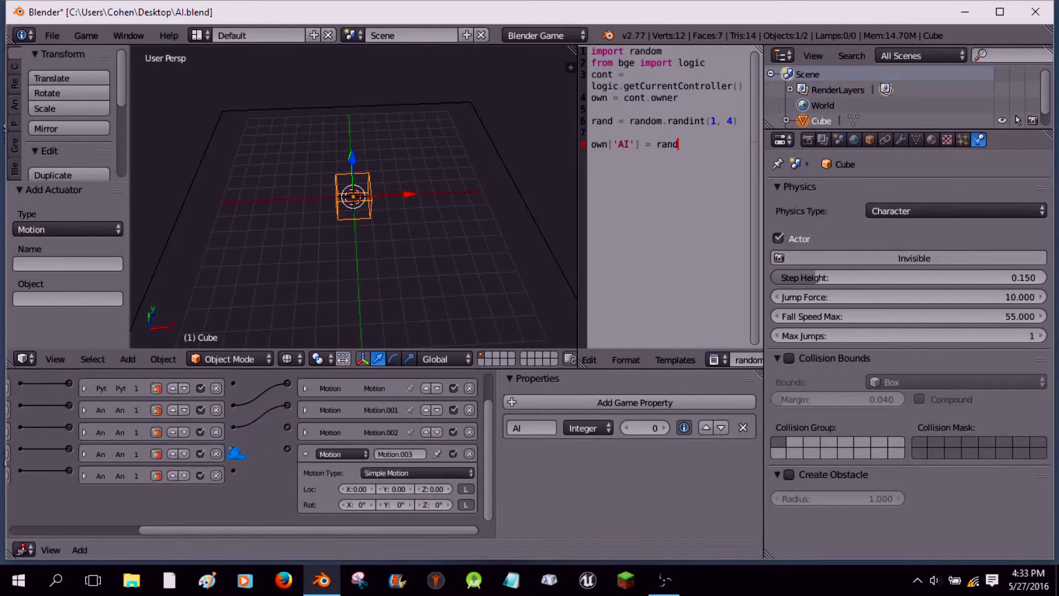
pyautogui.moveTo(234, 448); pyautogui.dragTo(287, 427)
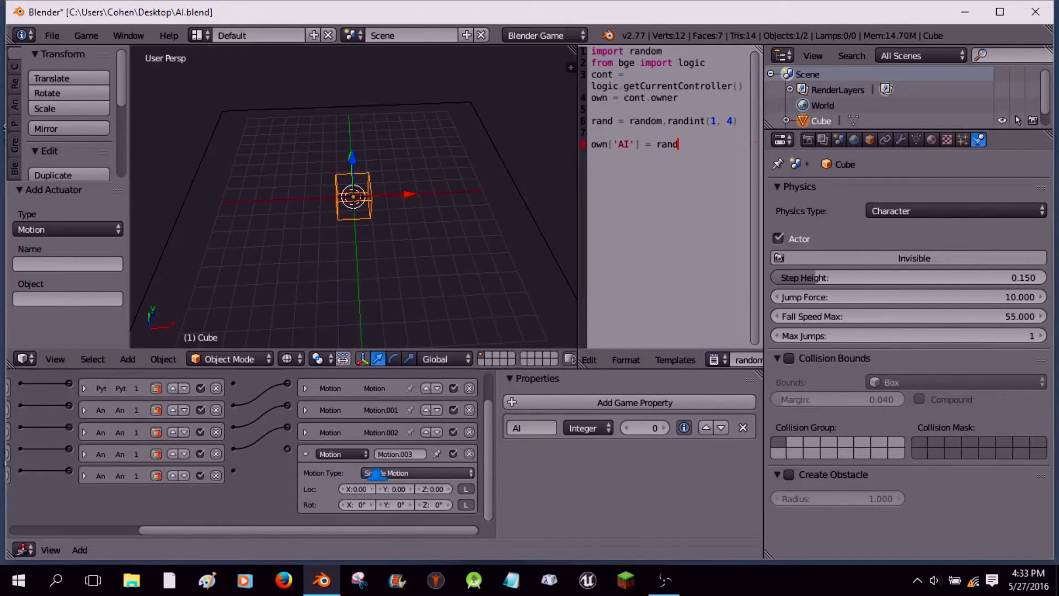
# Step: Delete the Motion.003 actuator and add four Action actuators
pyautogui.click(469, 454)
pyautogui.click(424, 396)
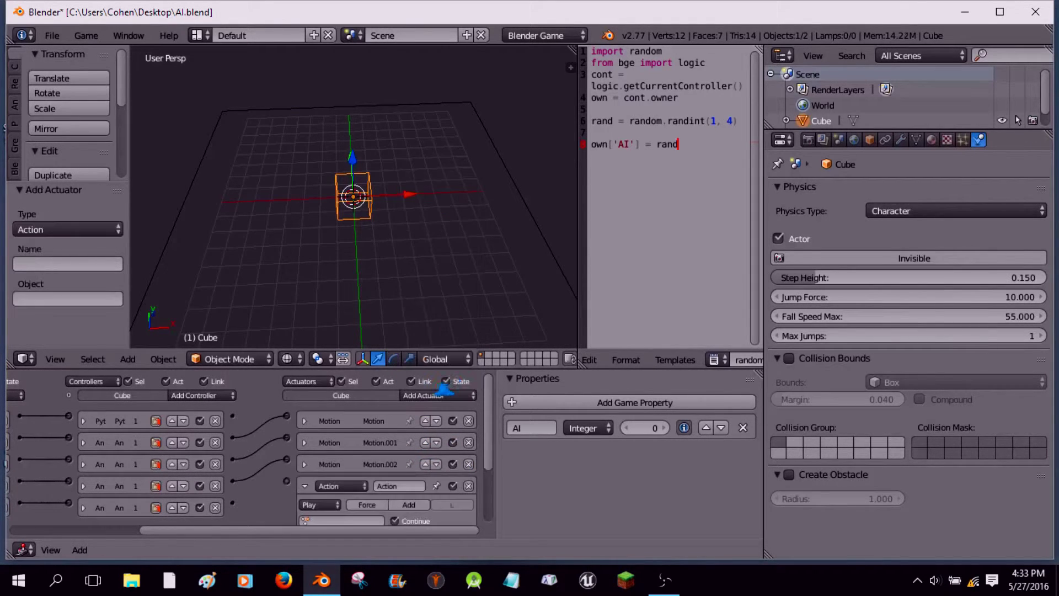
pyautogui.click(427, 382)
pyautogui.click(441, 395)
pyautogui.click(449, 382)
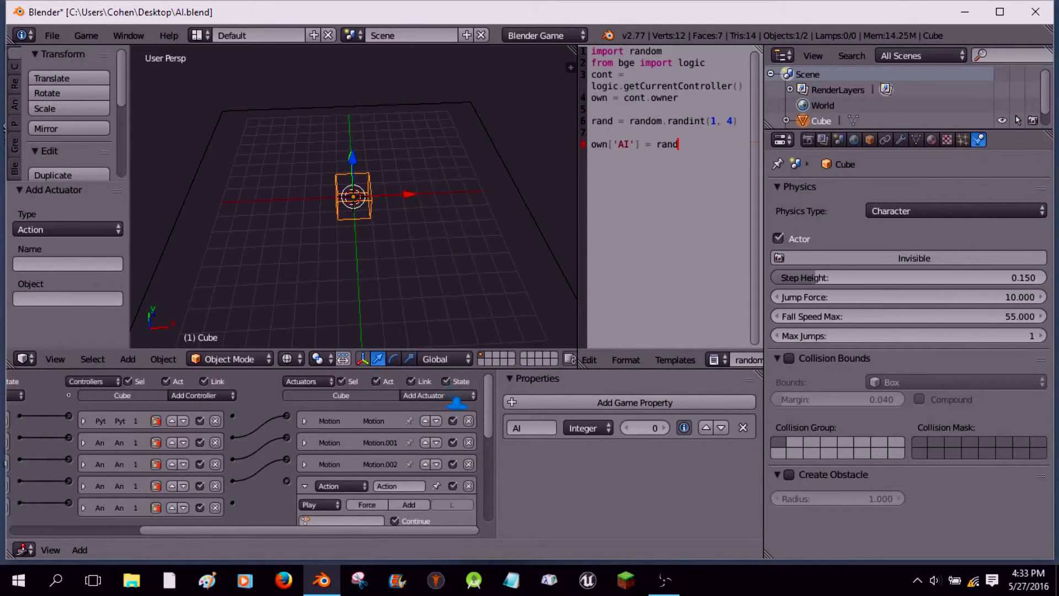
pyautogui.click(442, 396)
pyautogui.click(449, 382)
pyautogui.click(442, 396)
pyautogui.click(441, 383)
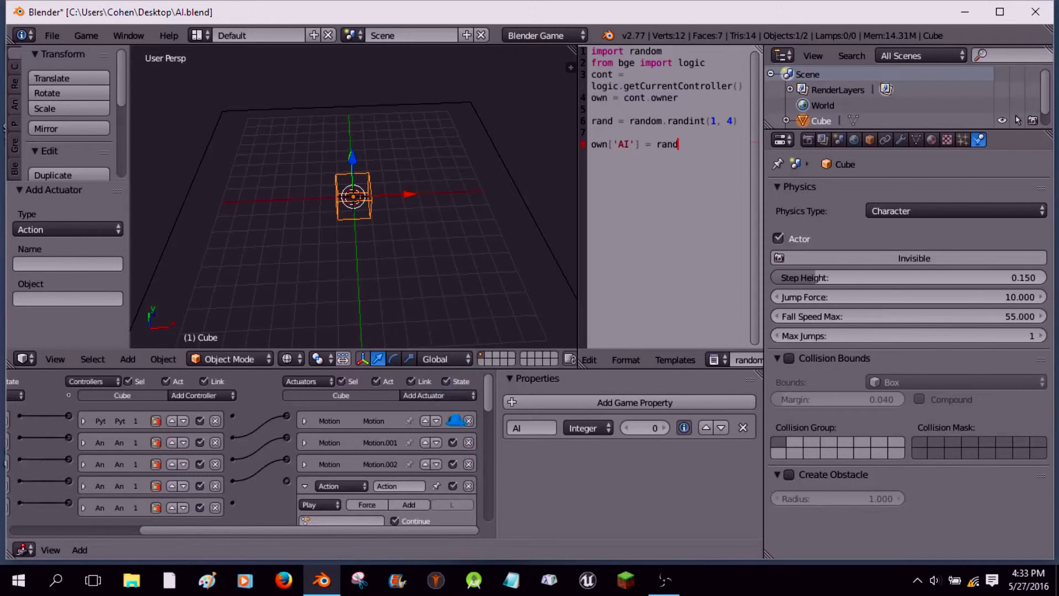
# Step: Delete the four Action actuators, from Action.003 back to Action
pyautogui.scroll(-5, 412, 423)
pyautogui.scroll(-8, 412, 423)
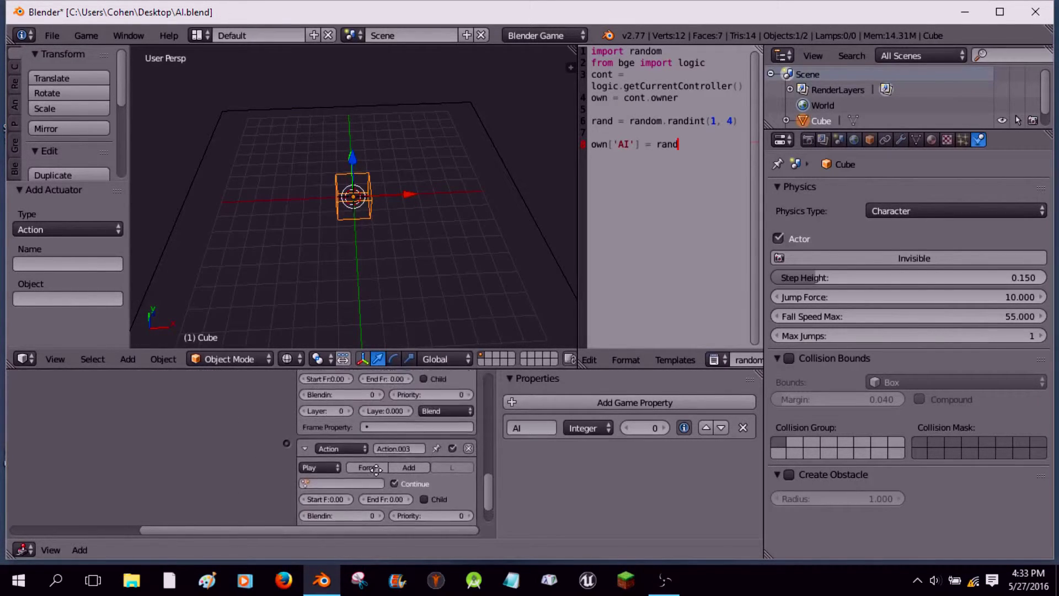
pyautogui.click(305, 466)
pyautogui.scroll(3, 308, 469)
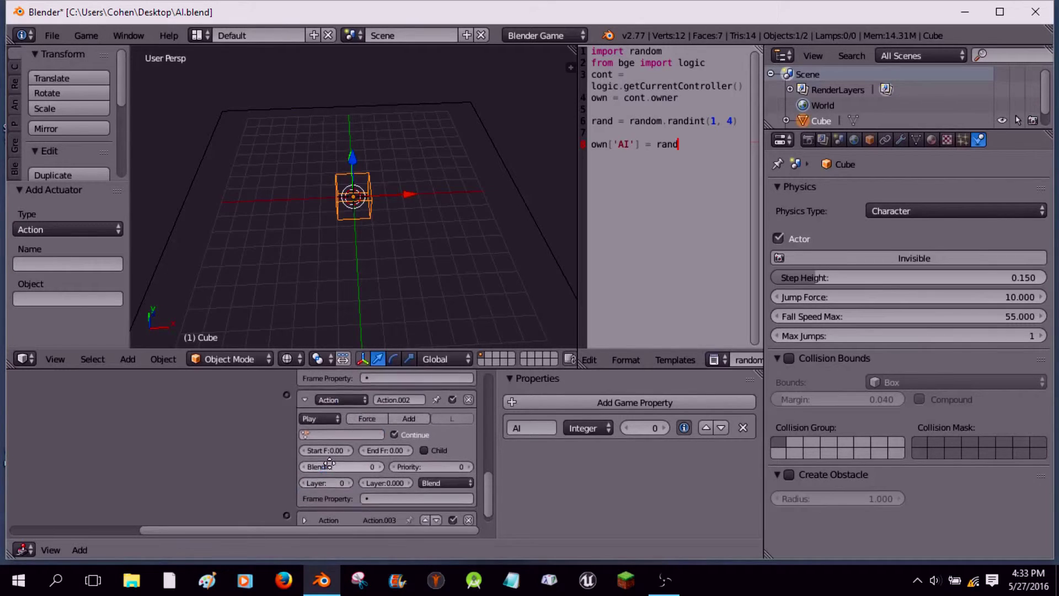
pyautogui.click(469, 521)
pyautogui.scroll(3, 478, 436)
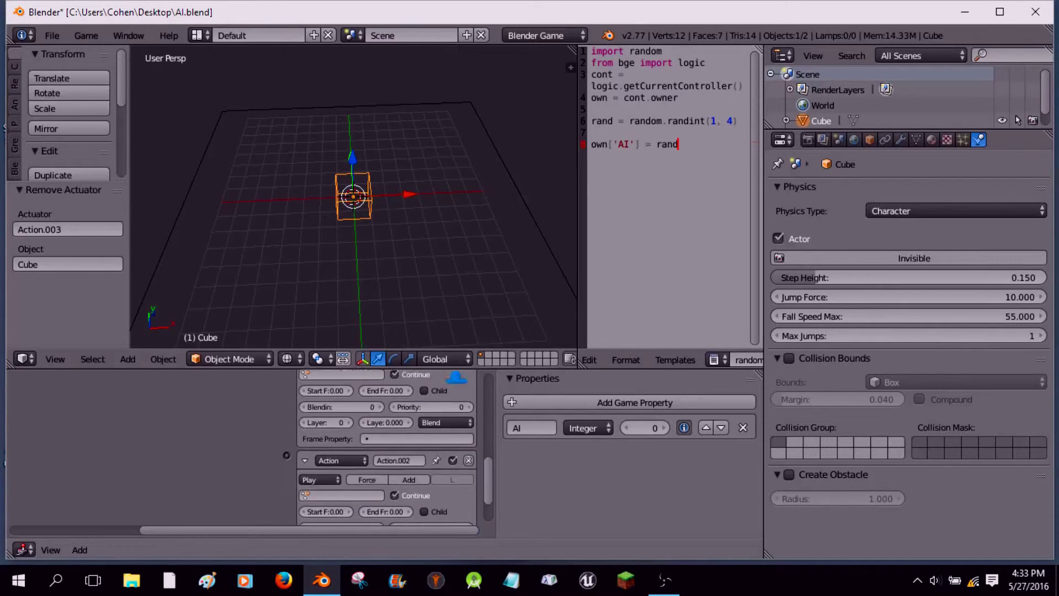
pyautogui.click(468, 461)
pyautogui.scroll(3, 469, 463)
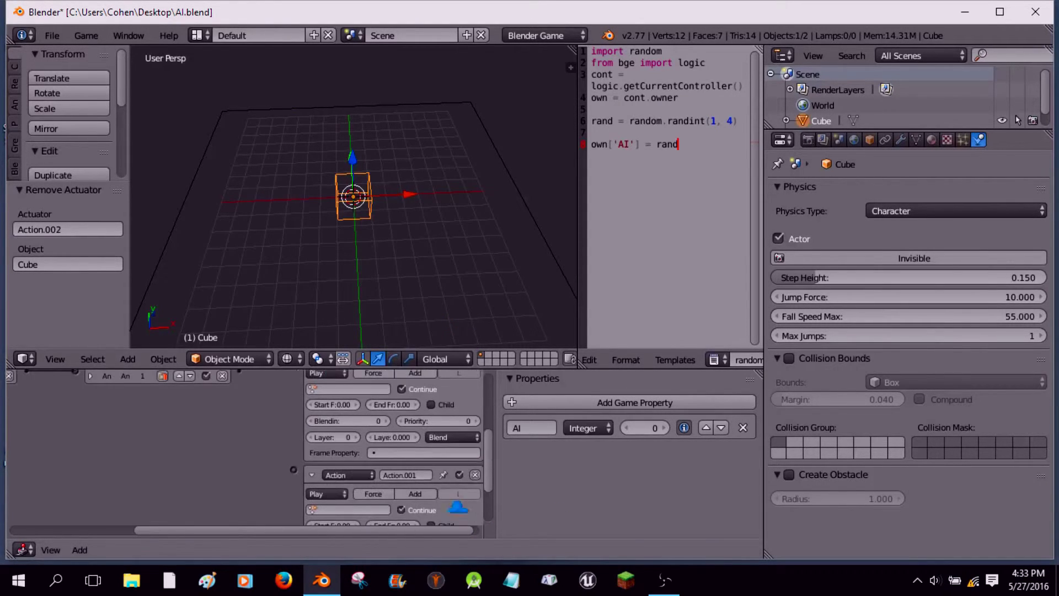
pyautogui.click(475, 475)
pyautogui.scroll(3, 470, 480)
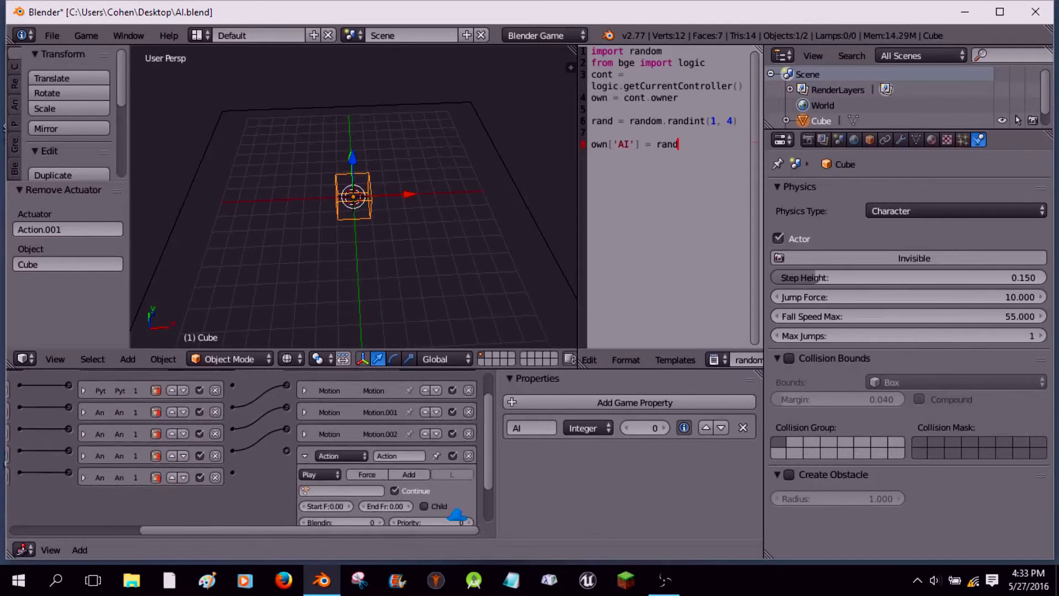
pyautogui.click(472, 463)
pyautogui.scroll(3, 258, 442)
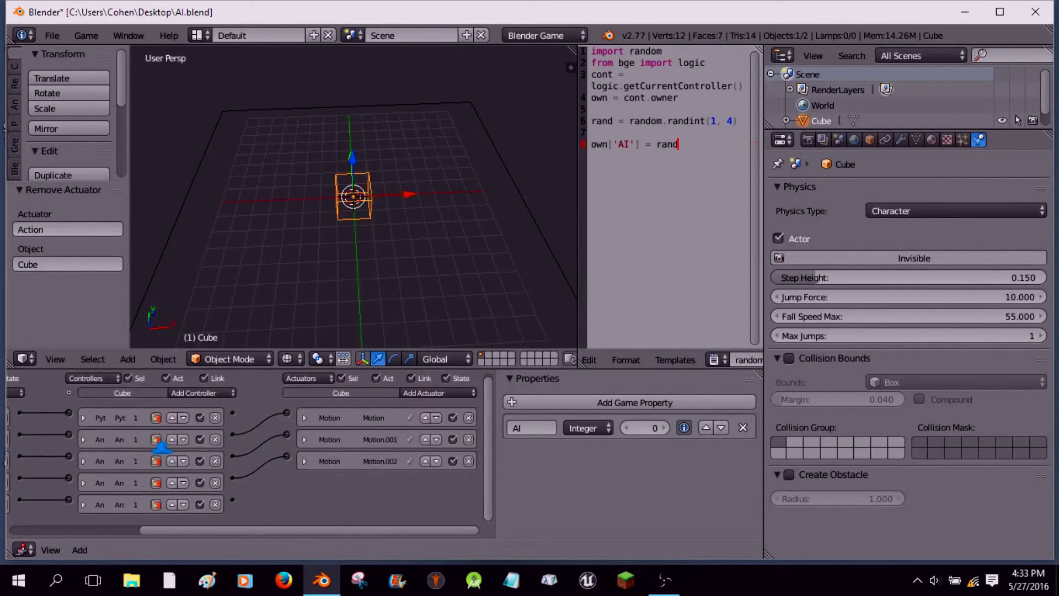
# Step: Orbit the 3D view lower and closer around the cube
pyautogui.moveTo(487, 345); pyautogui.dragTo(550, 125, button='middle')
pyautogui.moveTo(353, 199); pyautogui.dragTo(387, 237, button='middle')
pyautogui.scroll(3, 364, 182)
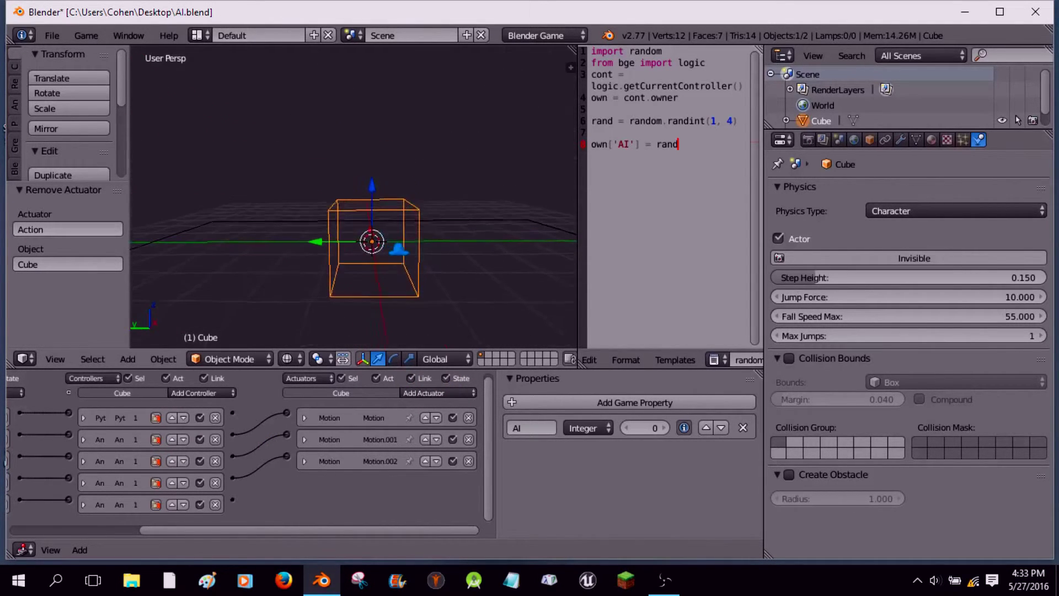
# Step: Add a Suzanne monkey mesh at the origin inside the cube
pyautogui.hotkey('shift', 'a')
pyautogui.moveTo(359, 241)
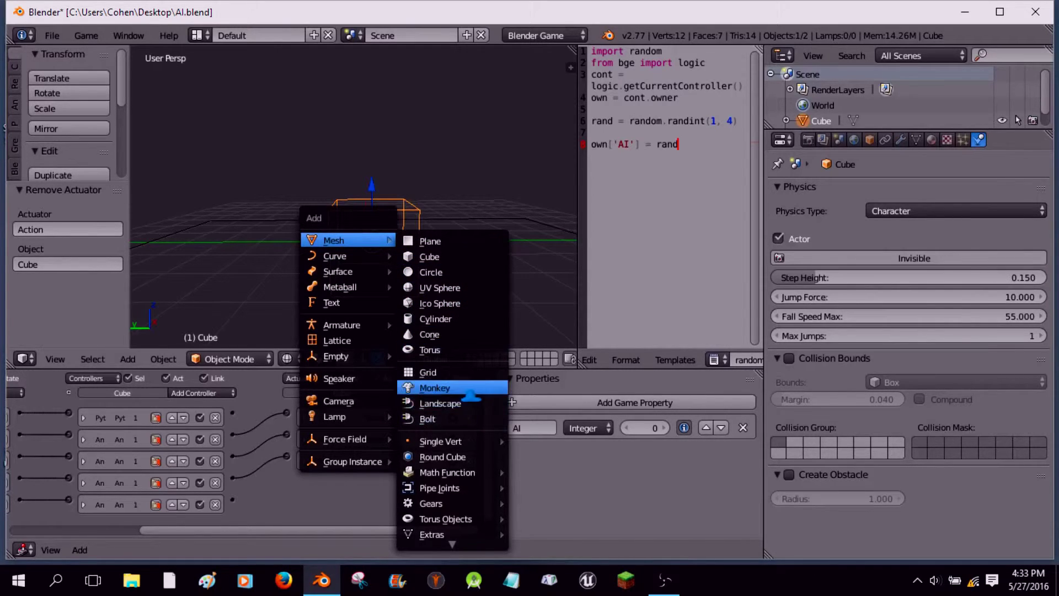
pyautogui.click(445, 387)
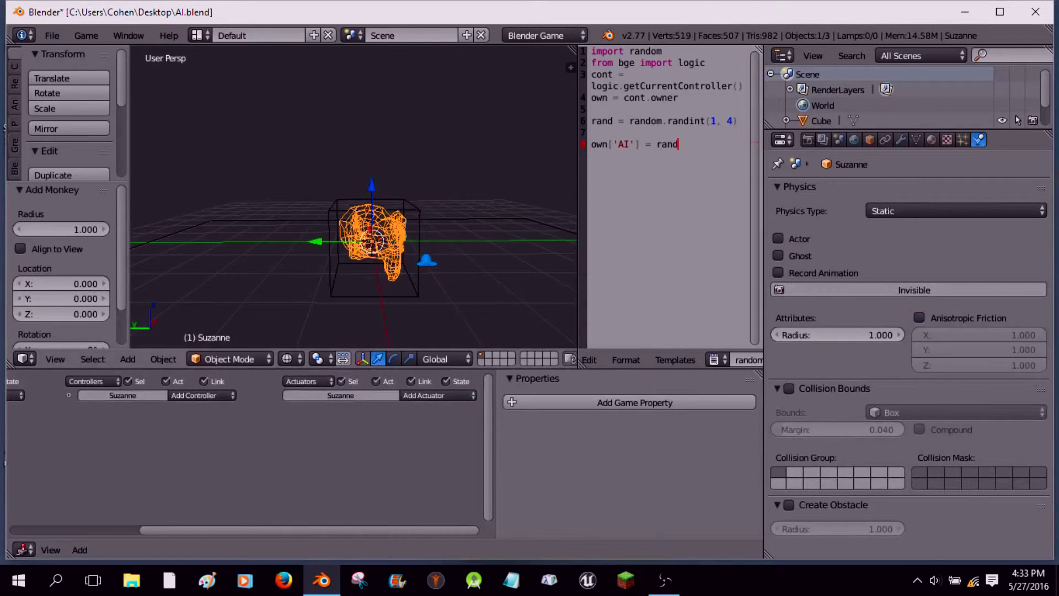
# Step: Start a 90° rotation of Suzanne about X, then cancel it
pyautogui.press('r')
pyautogui.press('x')
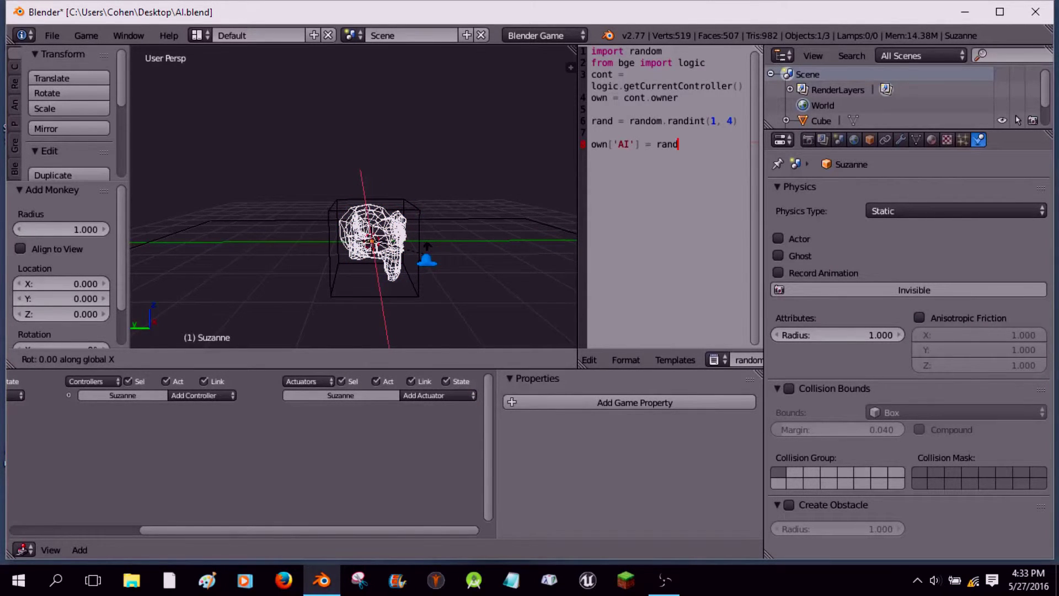
pyautogui.press('9')
pyautogui.press('0')
pyautogui.press('BackSpace')
pyautogui.press('BackSpace')
pyautogui.press('Escape')
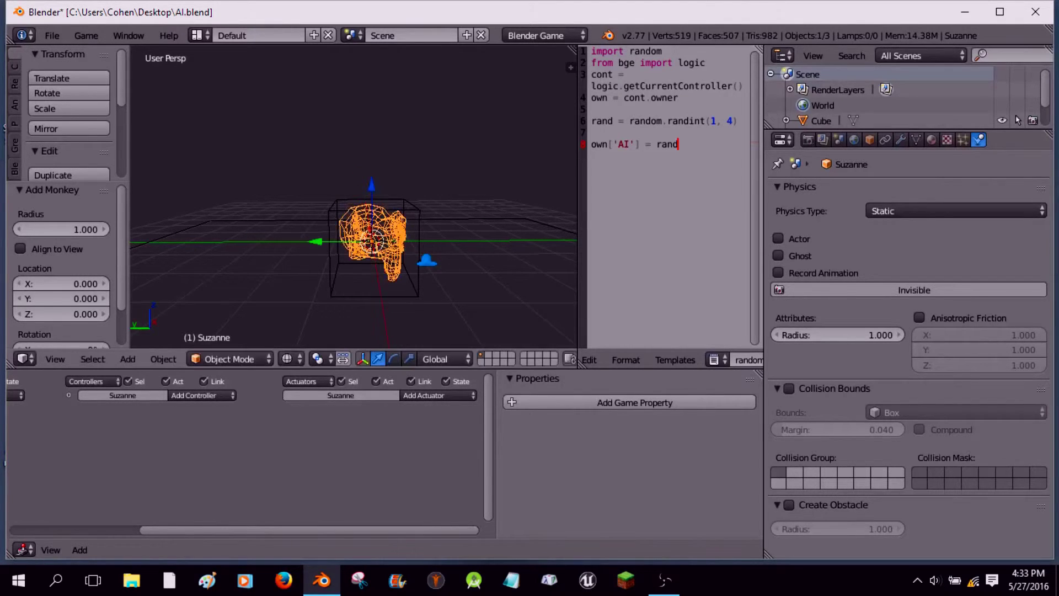
# Step: Rotate Suzanne 180° about the Z axis
pyautogui.press('r')
pyautogui.press('z')
pyautogui.press('1')
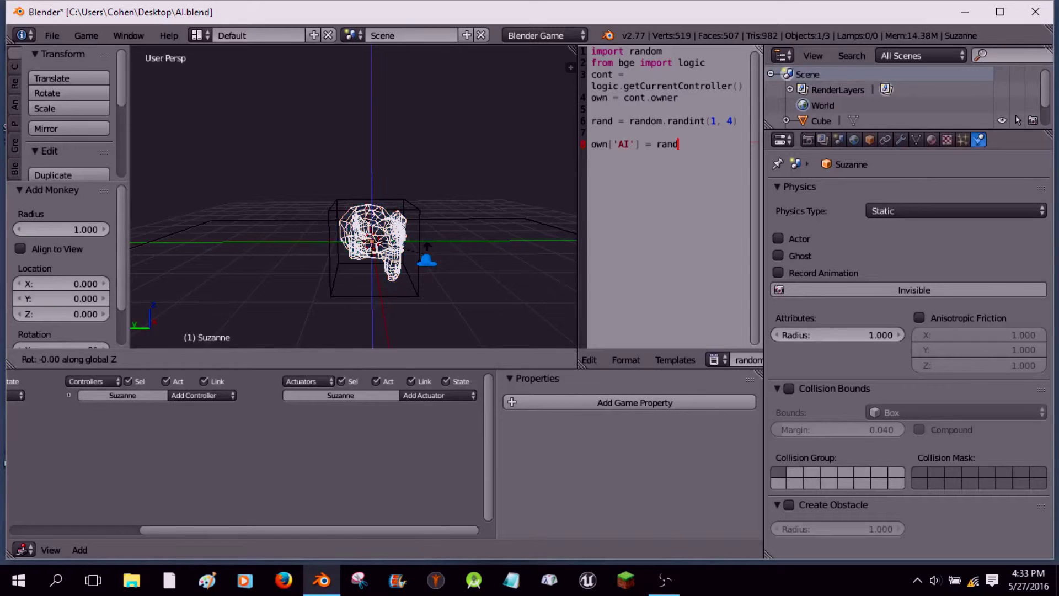
pyautogui.press('8')
pyautogui.press('0')
pyautogui.press('Return')
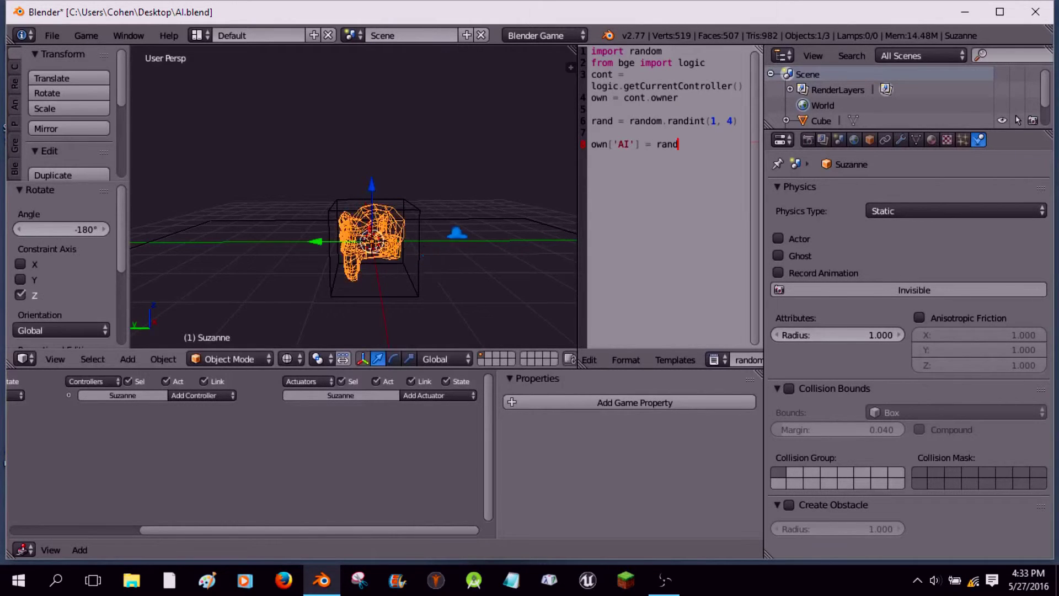
# Step: Switch the viewport shading to Solid
pyautogui.moveTo(353, 198); pyautogui.dragTo(398, 209, button='middle')
pyautogui.moveTo(443, 178)
pyautogui.mouseDown(button='middle')
pyautogui.moveTo(473, 243)
pyautogui.moveTo(366, 359)
pyautogui.mouseUp(button='middle')
pyautogui.click(290, 359)
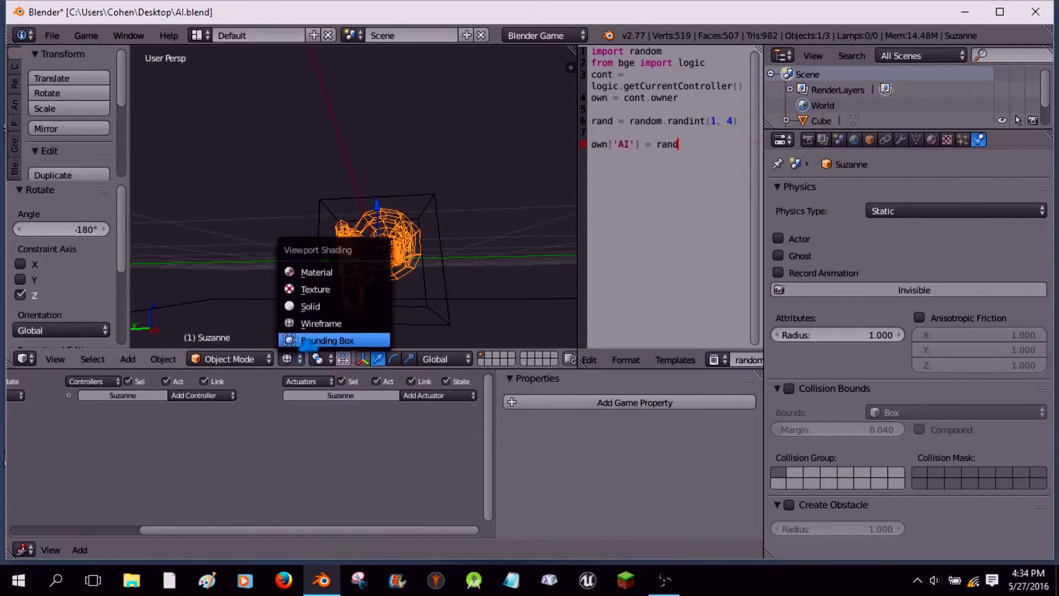
pyautogui.click(311, 306)
# Step: Parent Suzanne to the cube with Ctrl+P > Object
pyautogui.rightClick(443, 273)
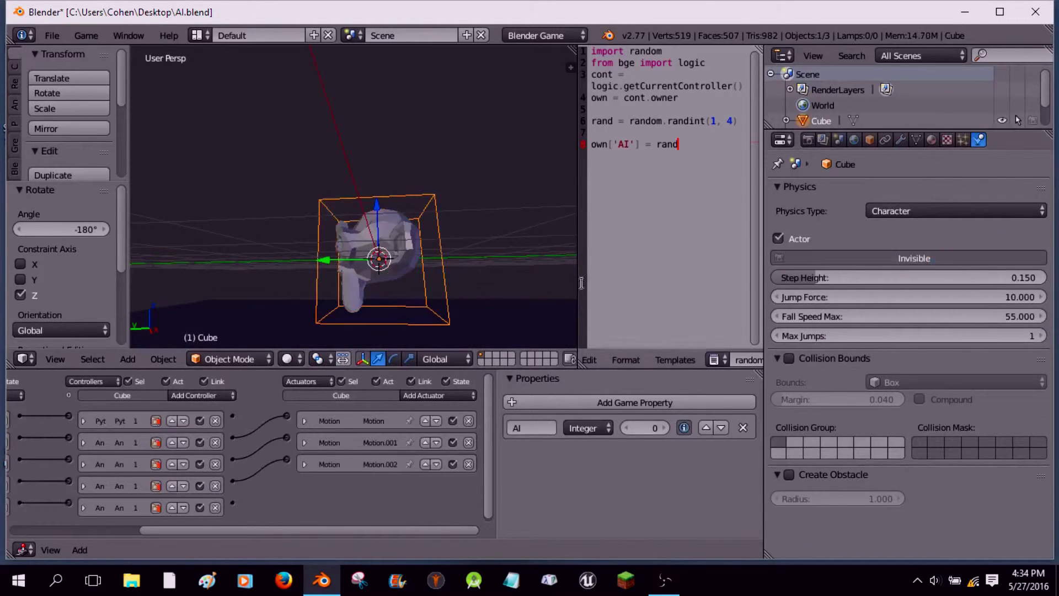
pyautogui.rightClick(389, 251)
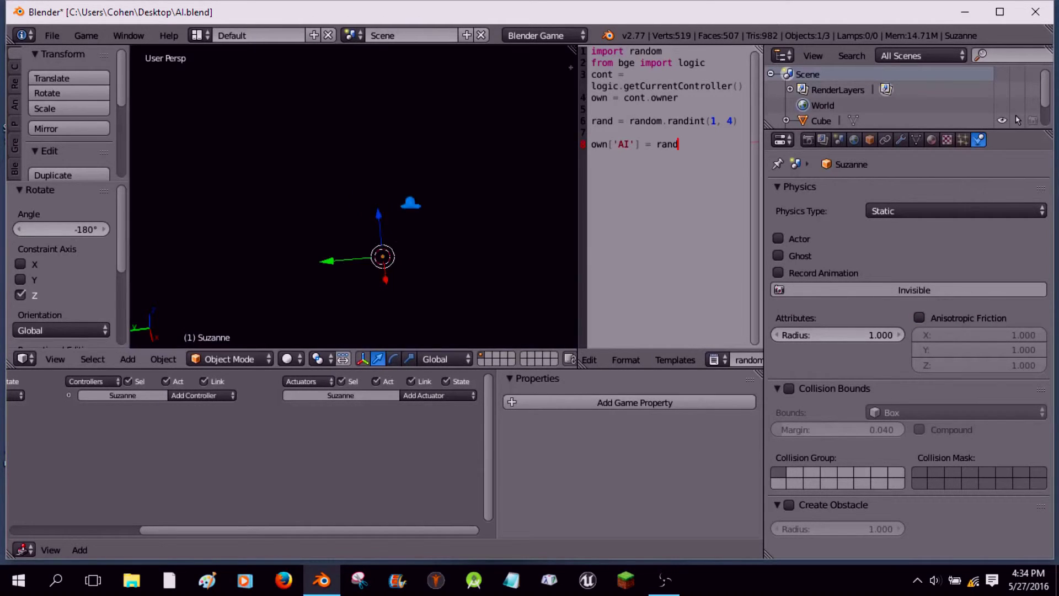
pyautogui.scroll(2, 386, 265)
pyautogui.moveTo(386, 265); pyautogui.dragTo(386, 231, button='middle')
pyautogui.keyDown('shift'); pyautogui.rightClick(480, 259); pyautogui.keyUp('shift')
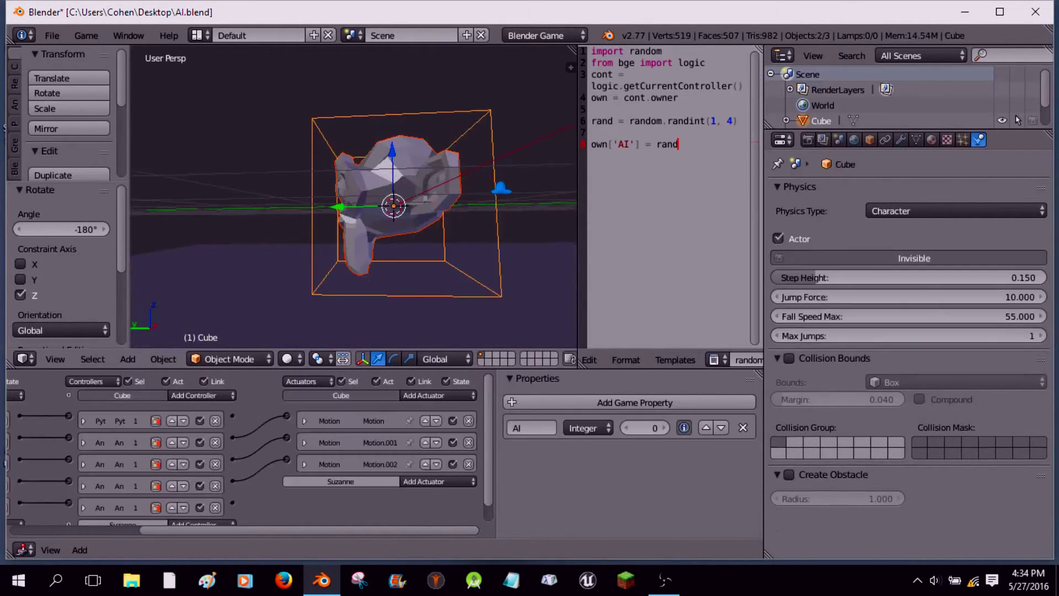
pyautogui.hotkey('ctrl', 'p')
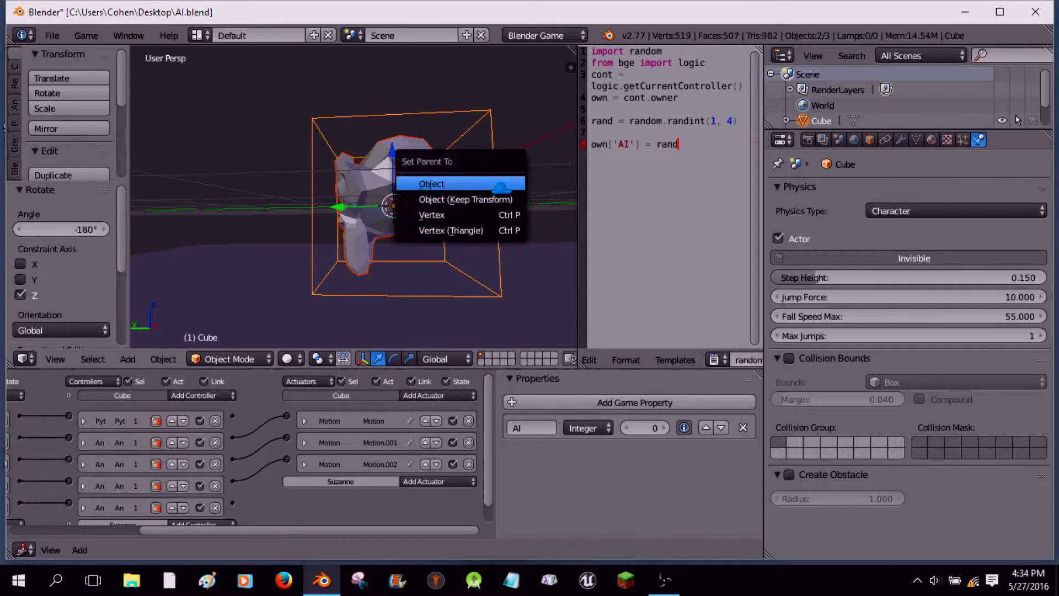
pyautogui.press('Return')
# Step: Reselect Suzanne and the plane, then undo and redo back to the cube selection
pyautogui.rightClick(417, 217)
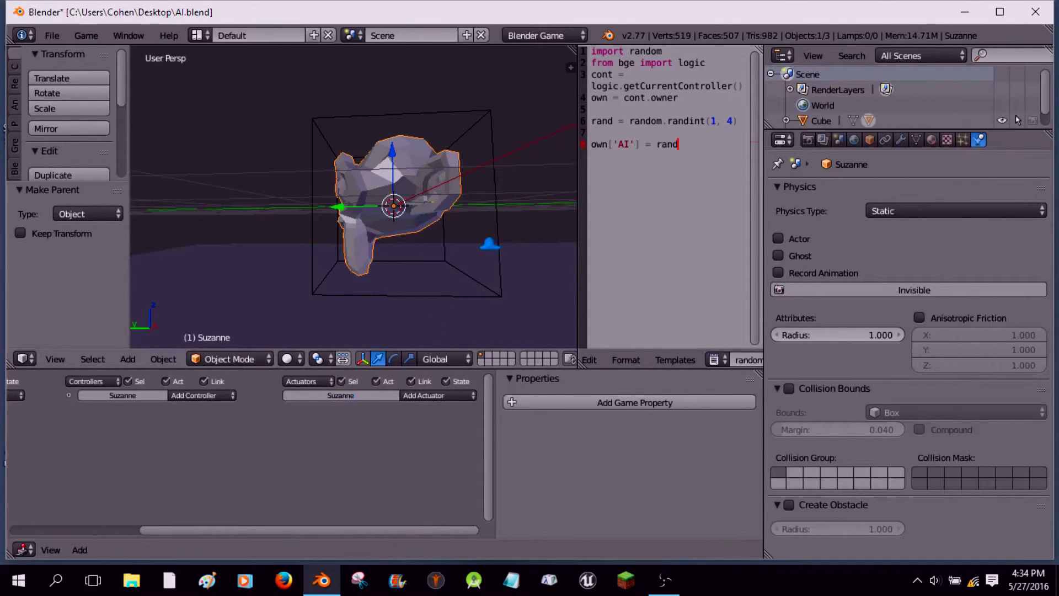
pyautogui.keyDown('shift'); pyautogui.rightClick(488, 243); pyautogui.keyUp('shift')
pyautogui.hotkey('ctrl', 'z')
pyautogui.hotkey('ctrl', 'z')
pyautogui.hotkey('ctrl', 'z')
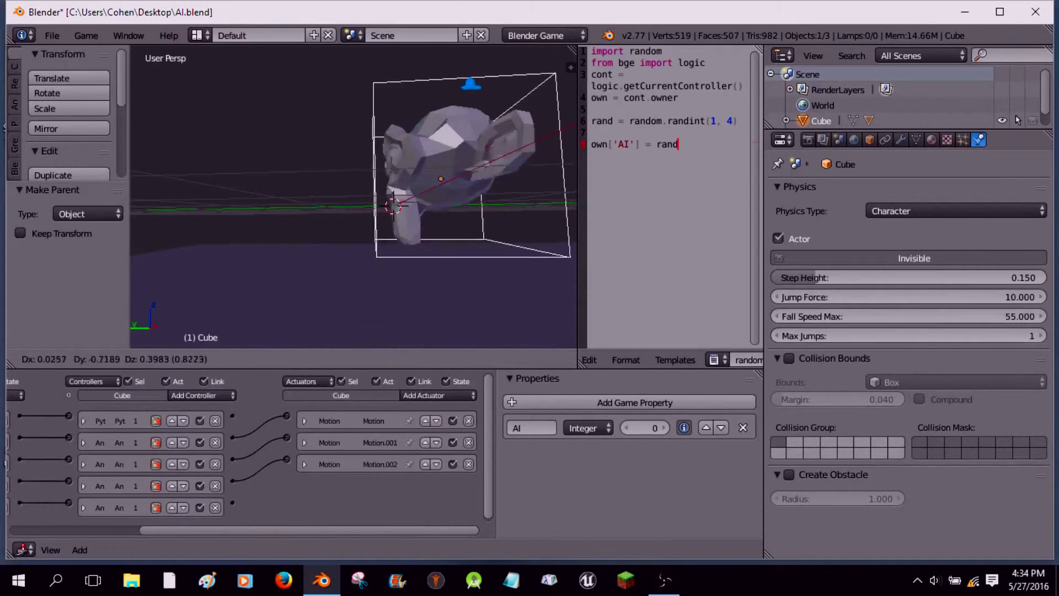
pyautogui.hotkey('ctrl', 'shift', 'z')
pyautogui.hotkey('ctrl', 'shift', 'z')
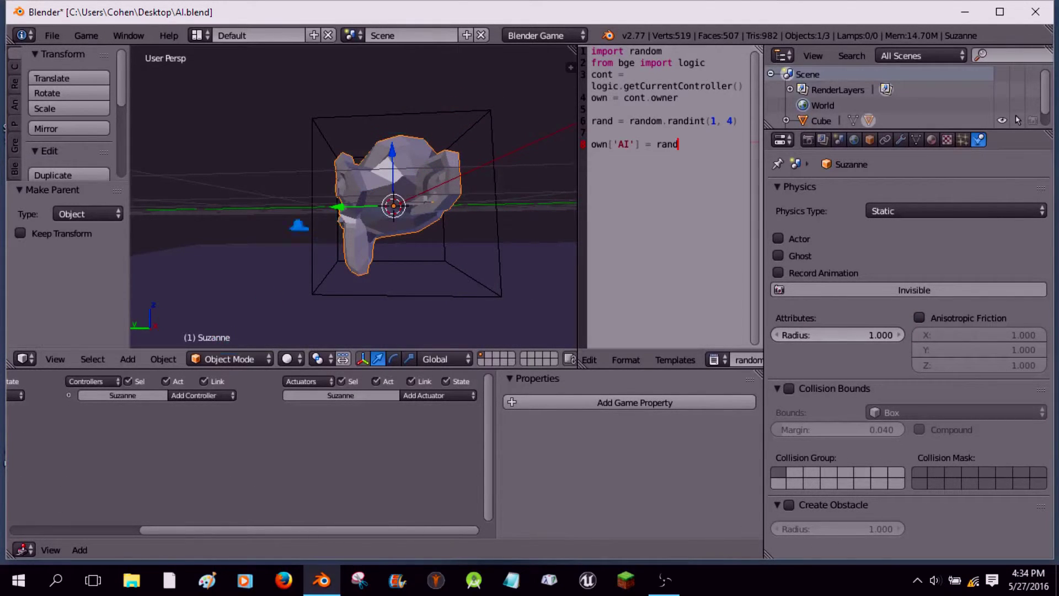
pyautogui.hotkey('ctrl', 'shift', 'z')
pyautogui.hotkey('ctrl', 'shift', 'z')
pyautogui.hotkey('ctrl', 'shift', 'z')
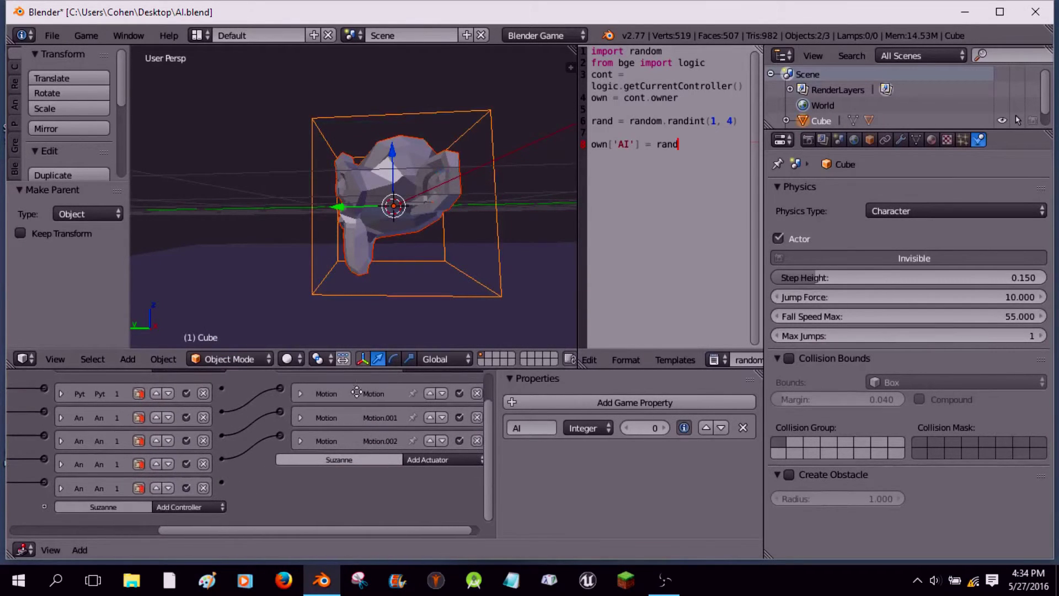
# Step: Add an Action actuator to the cube's logic bricks
pyautogui.click(445, 461)
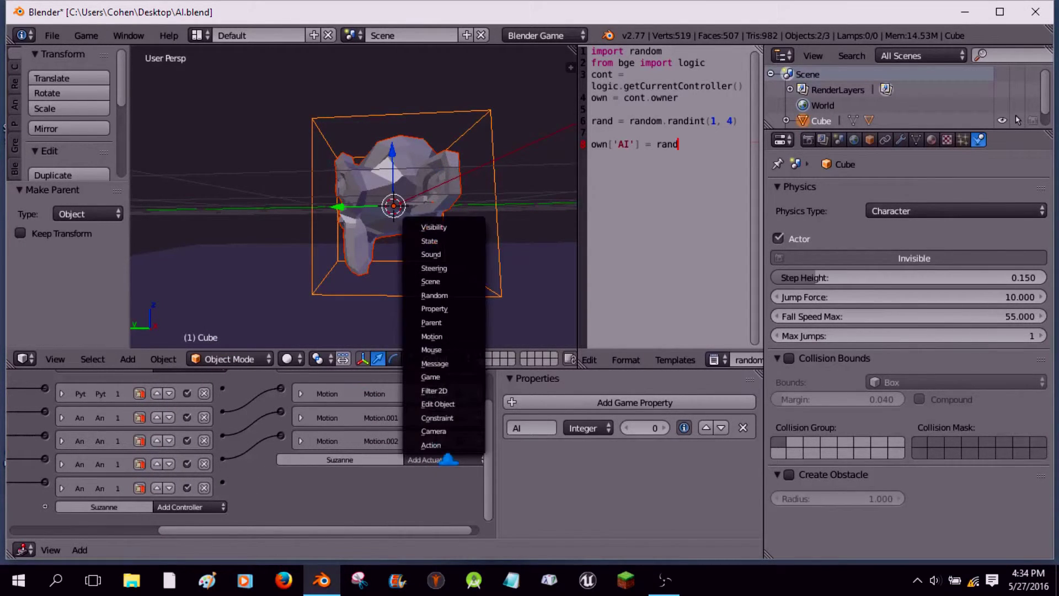
pyautogui.click(431, 445)
pyautogui.moveTo(371, 440); pyautogui.dragTo(361, 416, button='middle')
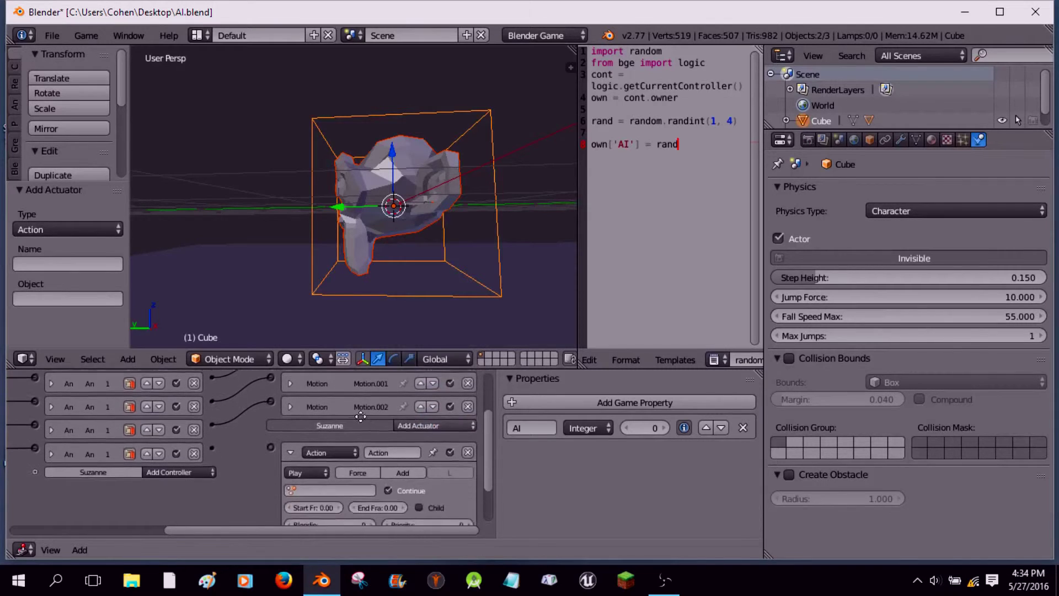
# Step: Select Suzanne and bring up the Insert Keyframe menu
pyautogui.rightClick(422, 183)
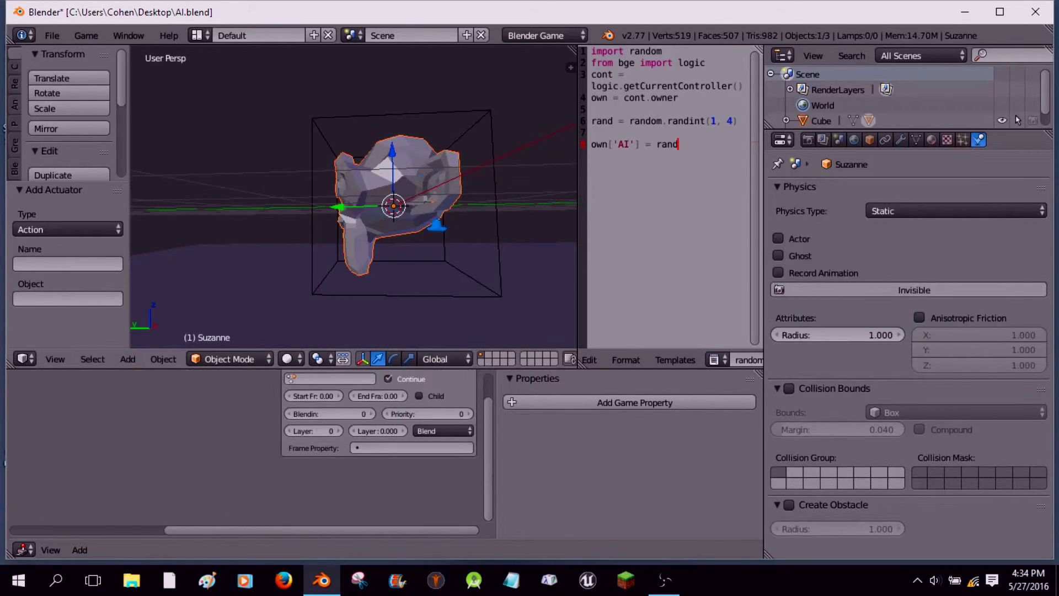
pyautogui.moveTo(422, 183); pyautogui.dragTo(447, 190, button='middle')
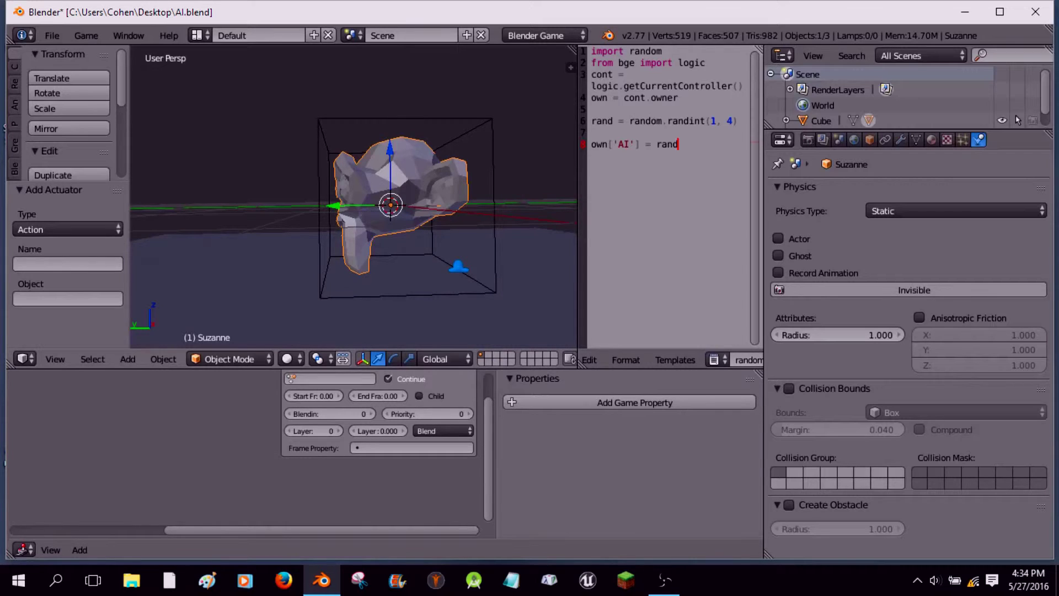
pyautogui.press('i')
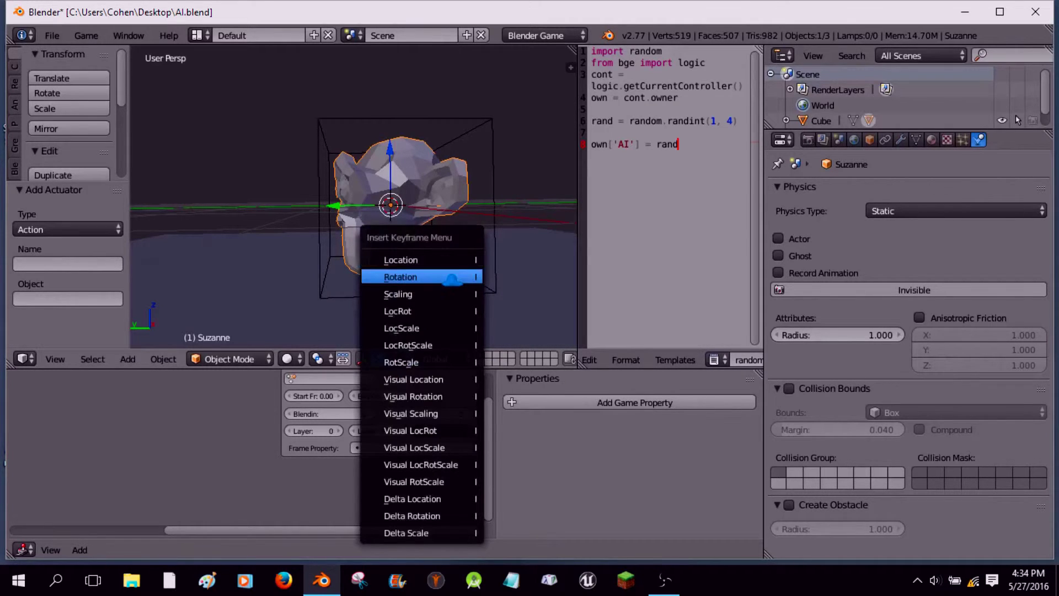
# Step: Keyframe Suzanne's rotation, show the transform panel, and tilt her on X
pyautogui.click(419, 276)
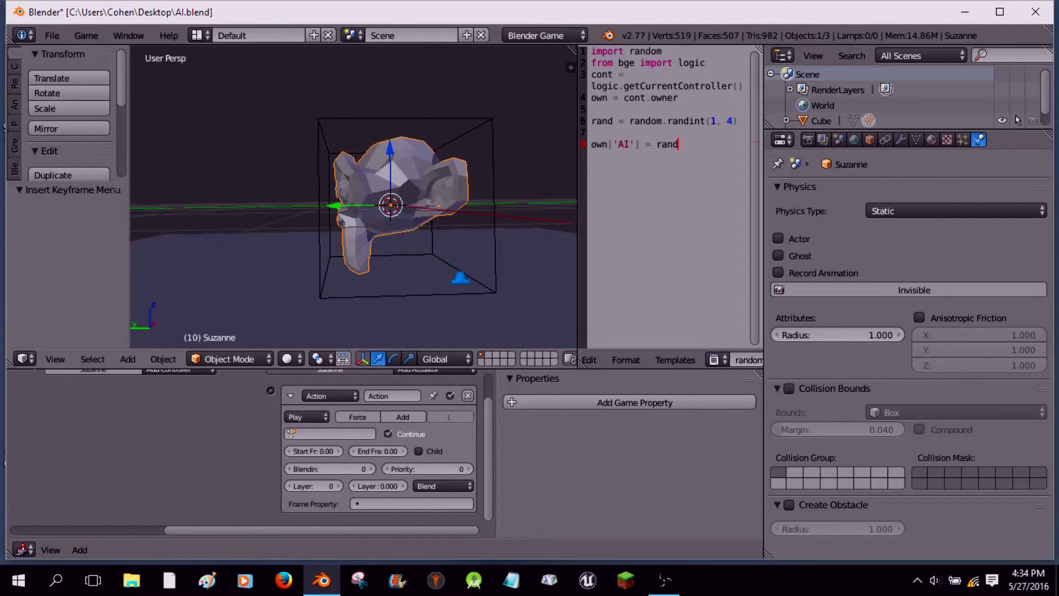
pyautogui.press('n')
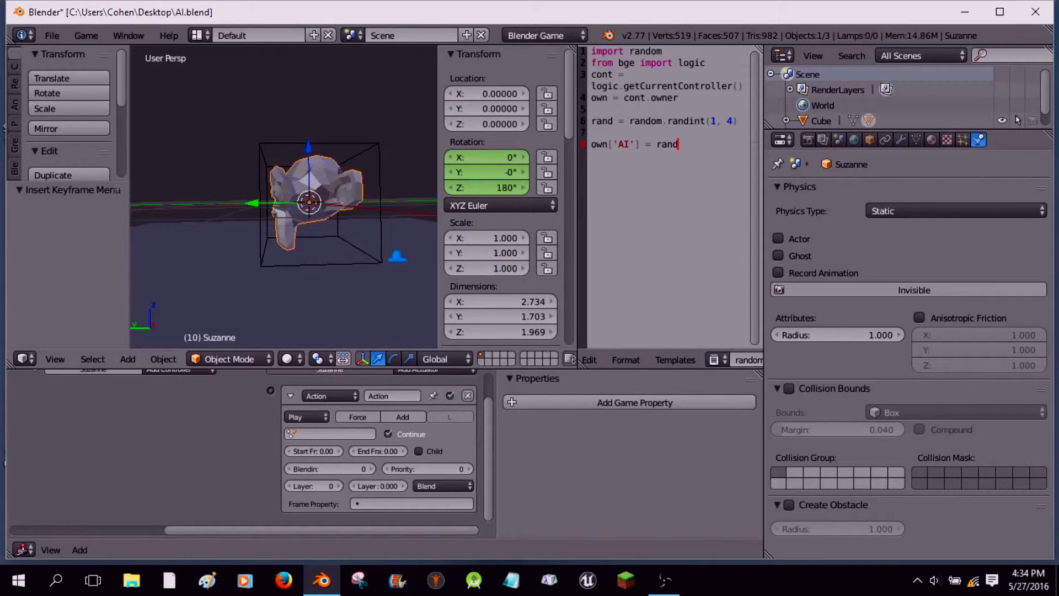
pyautogui.press('r')
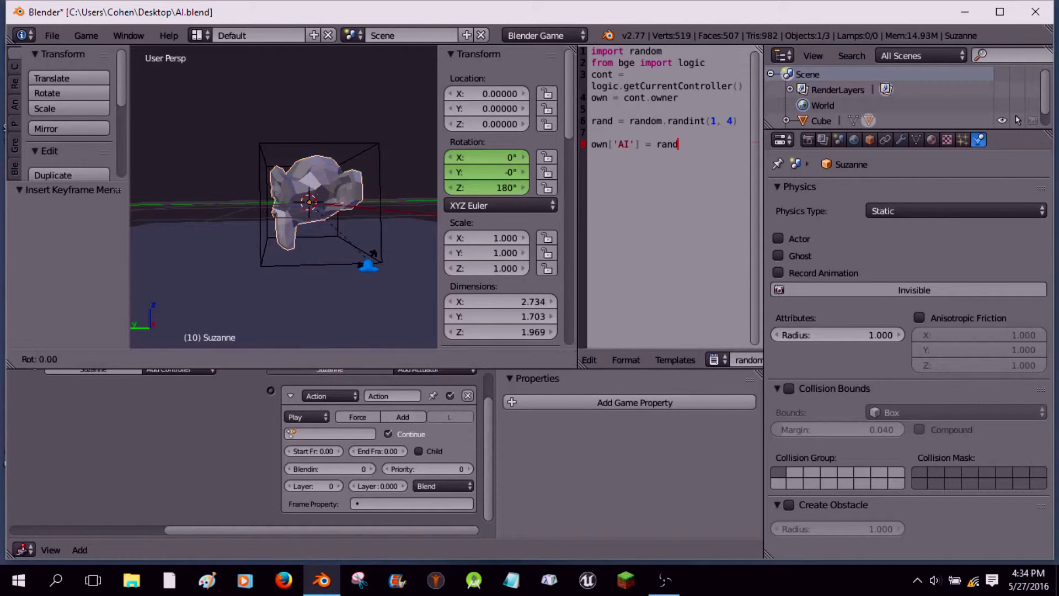
pyautogui.press('x')
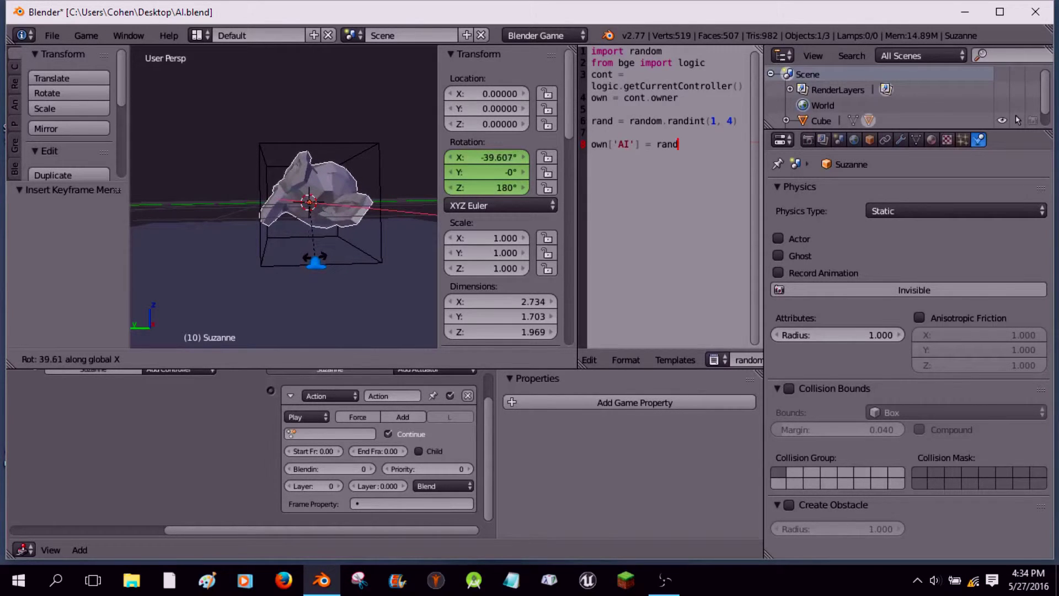
pyautogui.click(316, 258)
# Step: Set Suzanne's X rotation to -40° and keyframe the rotation
pyautogui.click(469, 157)
pyautogui.press('BackSpace')
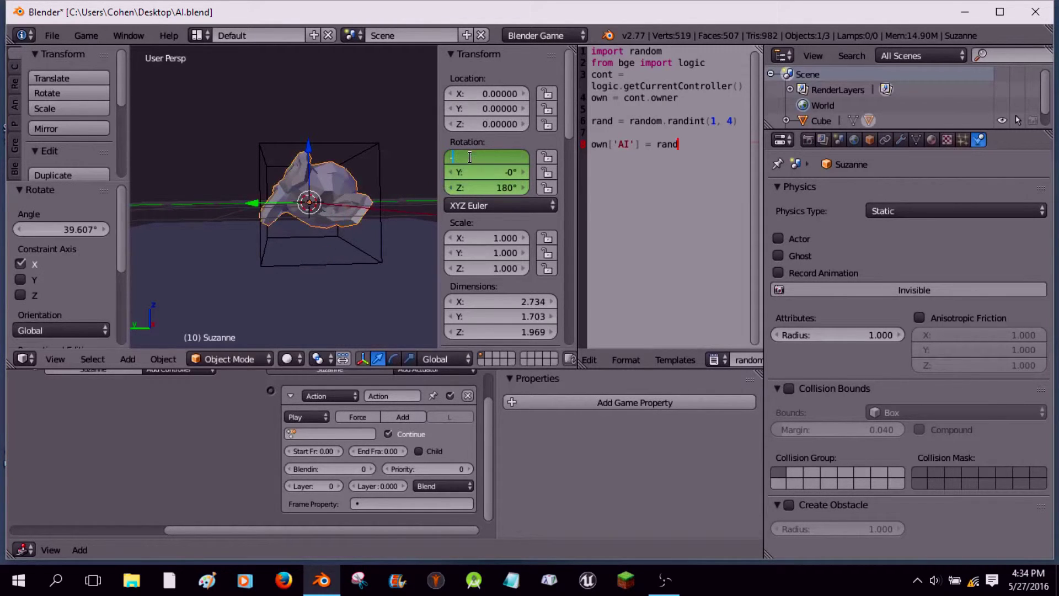
pyautogui.write('-40')
pyautogui.press('Return')
pyautogui.press('i')
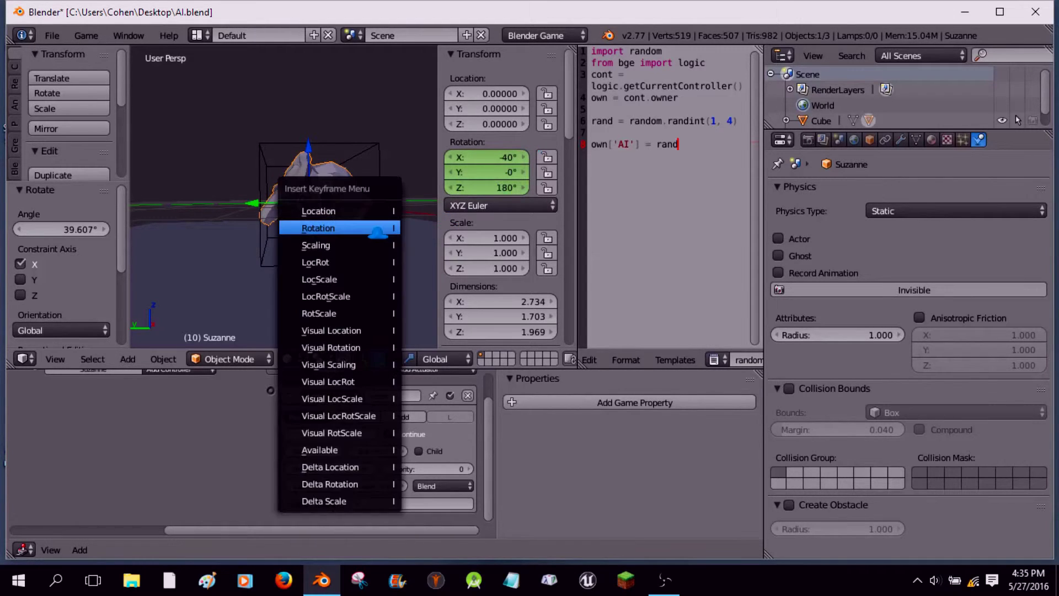
pyautogui.click(377, 228)
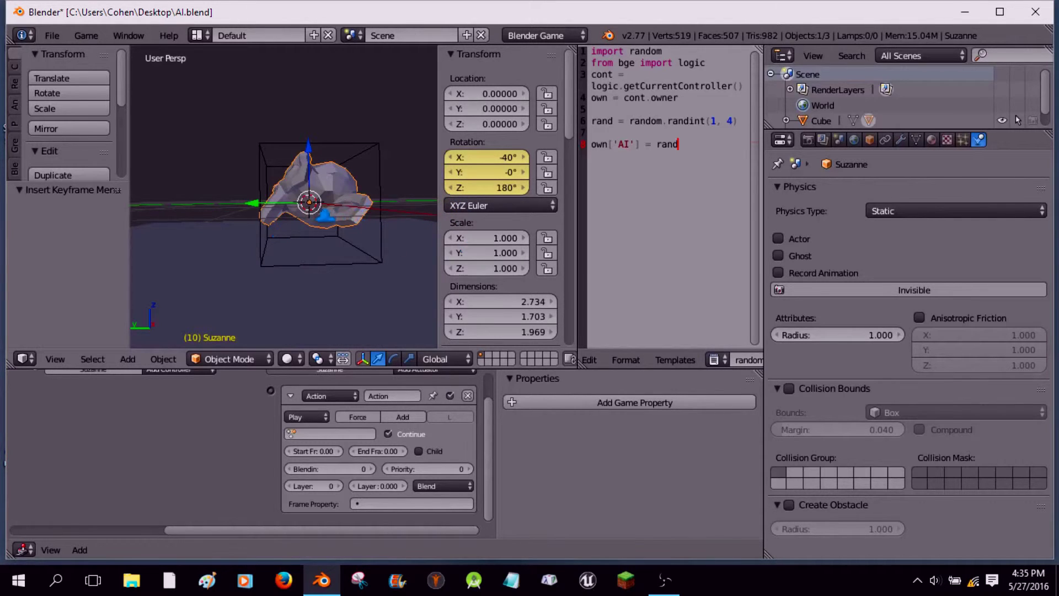
# Step: Return Suzanne's X rotation to 0° on a later frame
pyautogui.click(480, 157)
pyautogui.write('0')
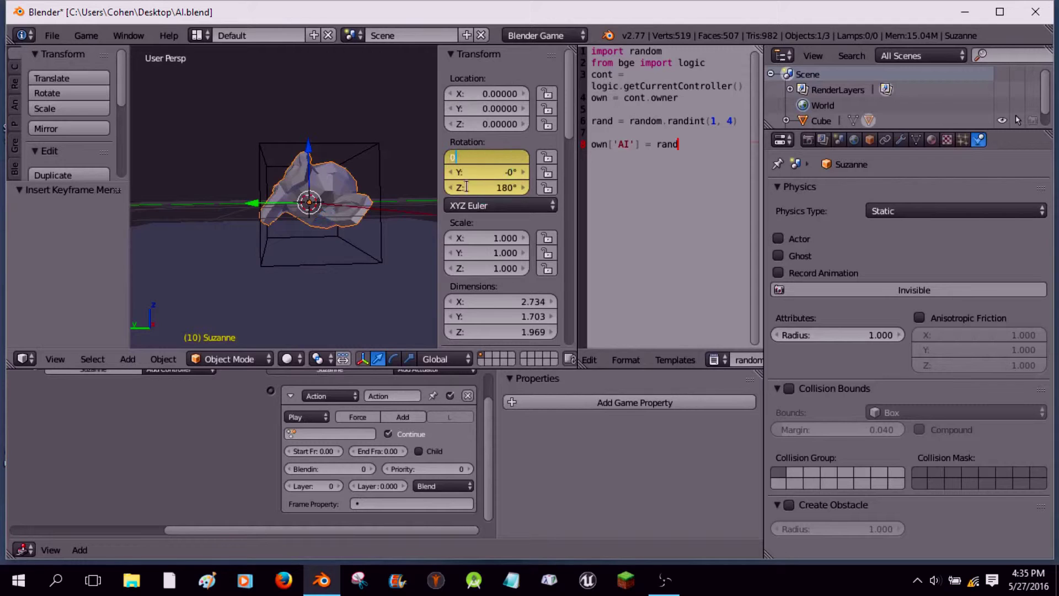
pyautogui.press('Return')
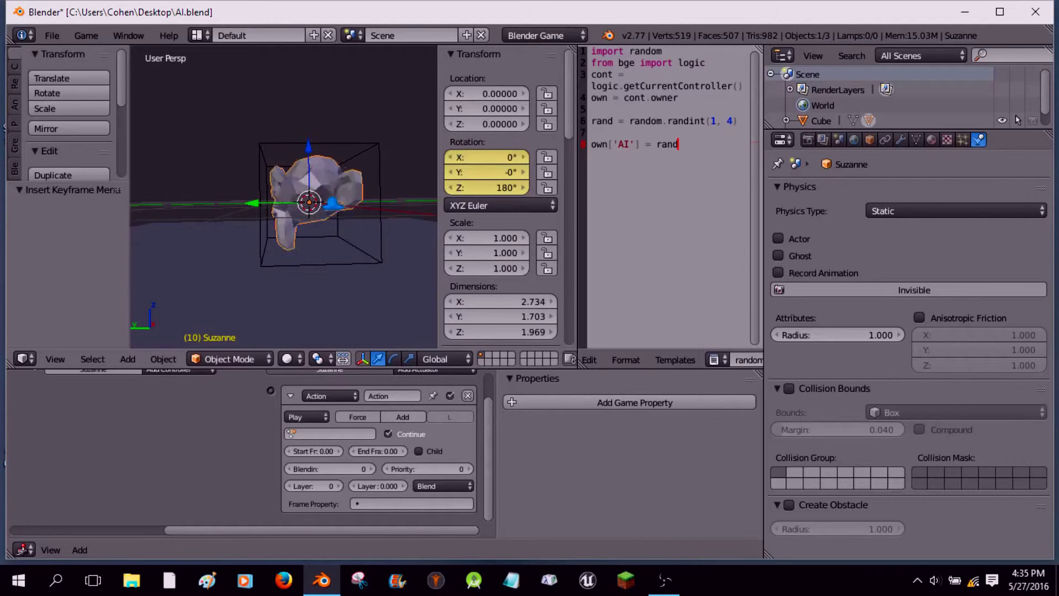
pyautogui.press('Right')
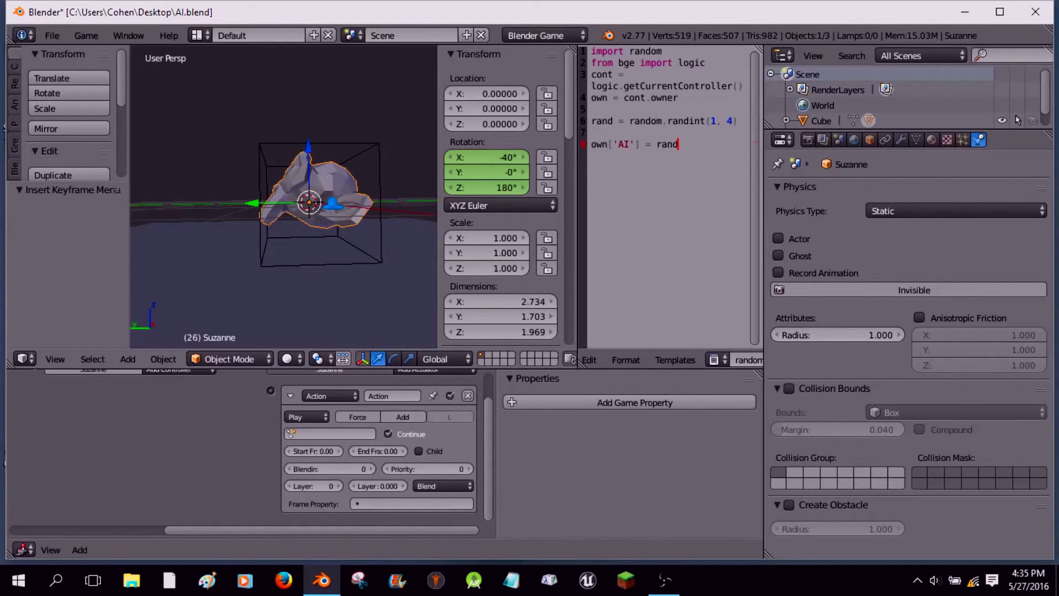
pyautogui.click(509, 160)
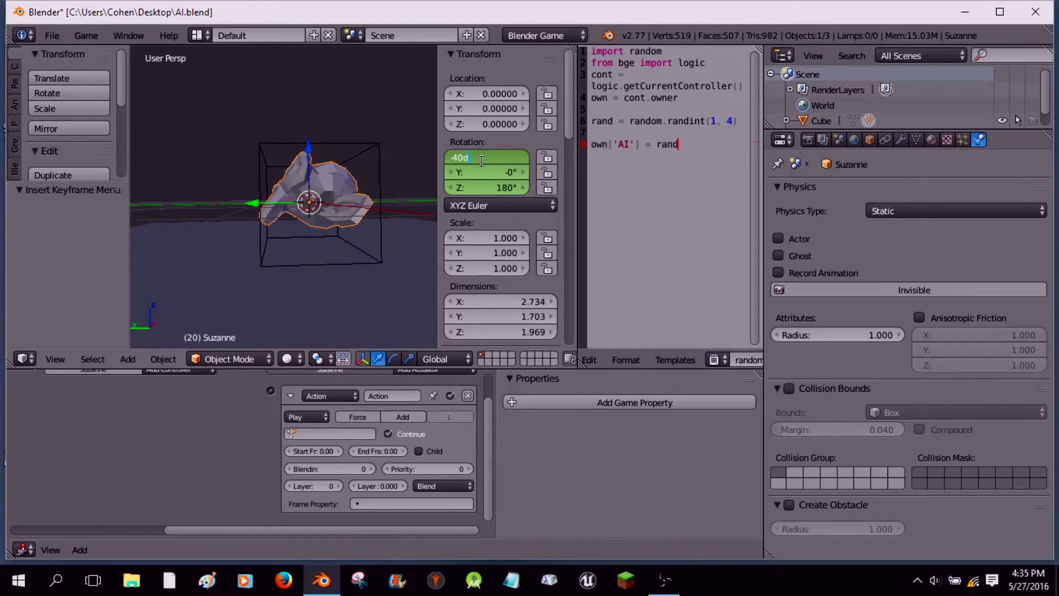
pyautogui.write('0')
pyautogui.press('Return')
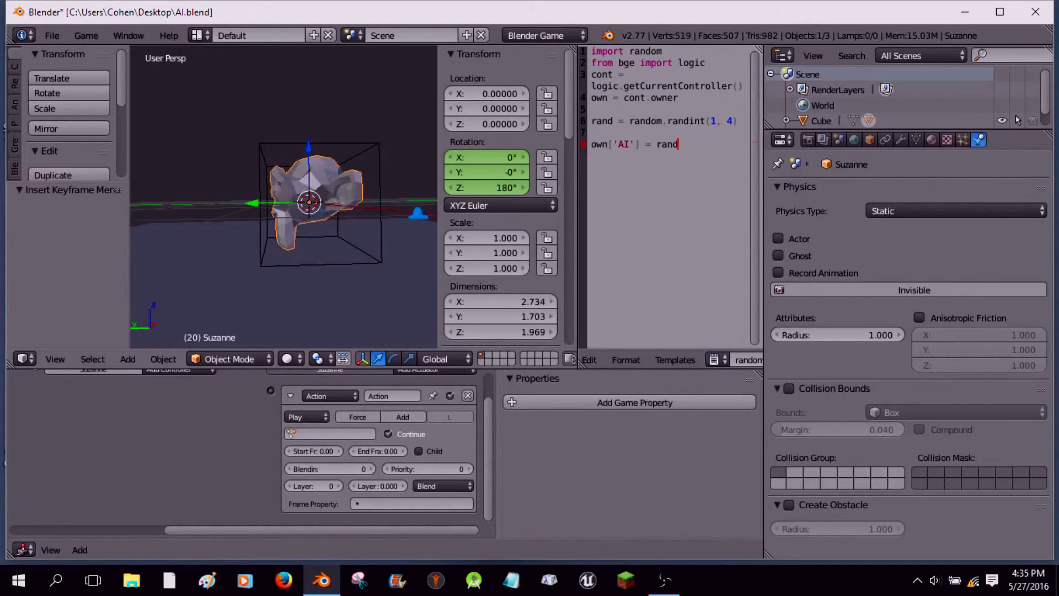
# Step: Assign SuzanneAction to the Action actuator and key Suzanne's rotation
pyautogui.press('n')
pyautogui.click(348, 433)
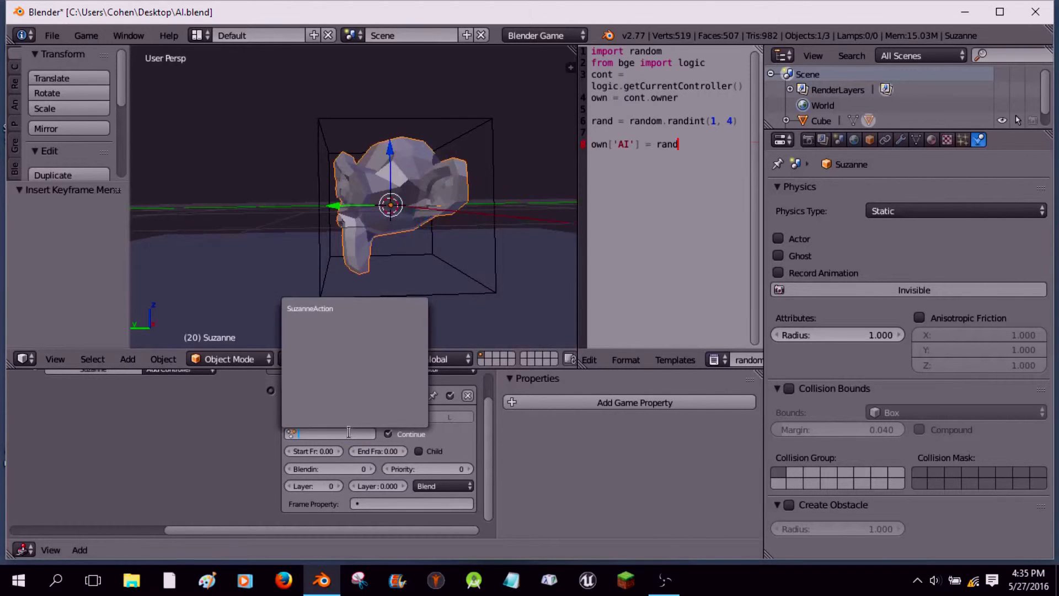
pyautogui.click(321, 312)
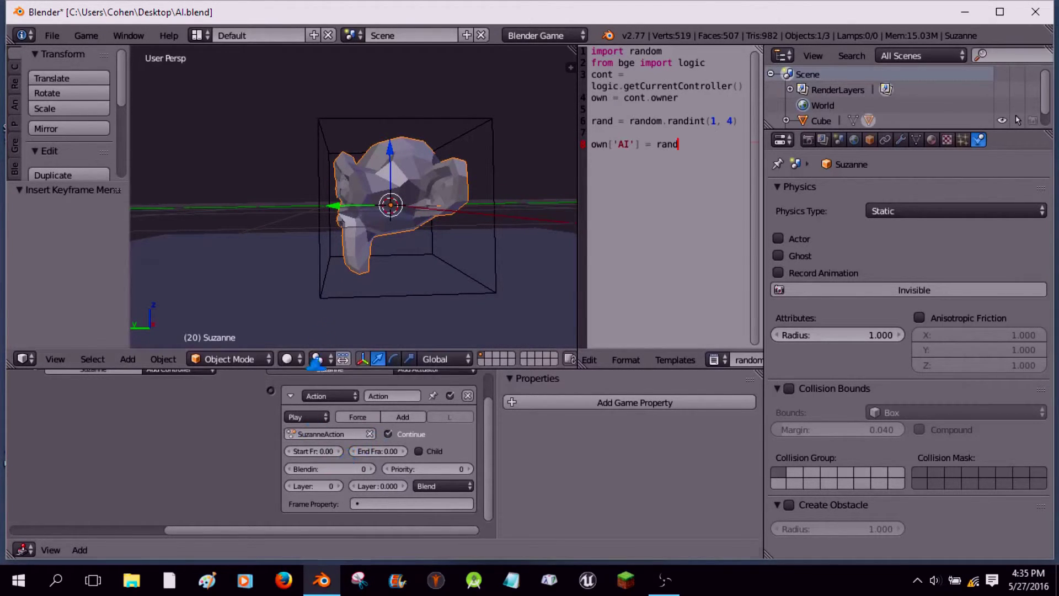
pyautogui.press('i')
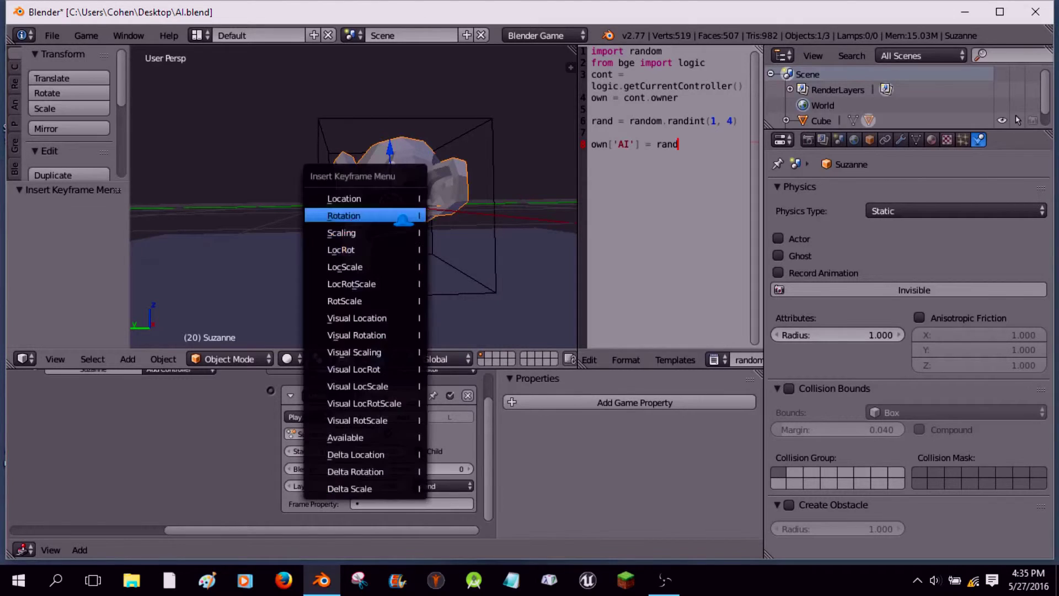
pyautogui.click(404, 216)
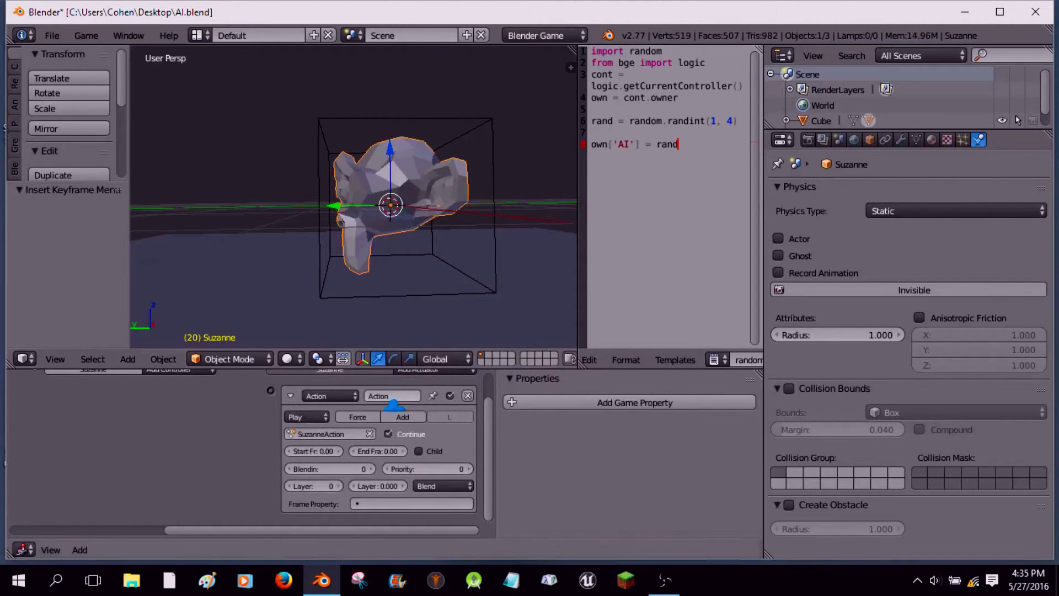
# Step: Set the actuator's frames from 1 to 20, keep Play mode, and collapse the brick
pyautogui.click(338, 451)
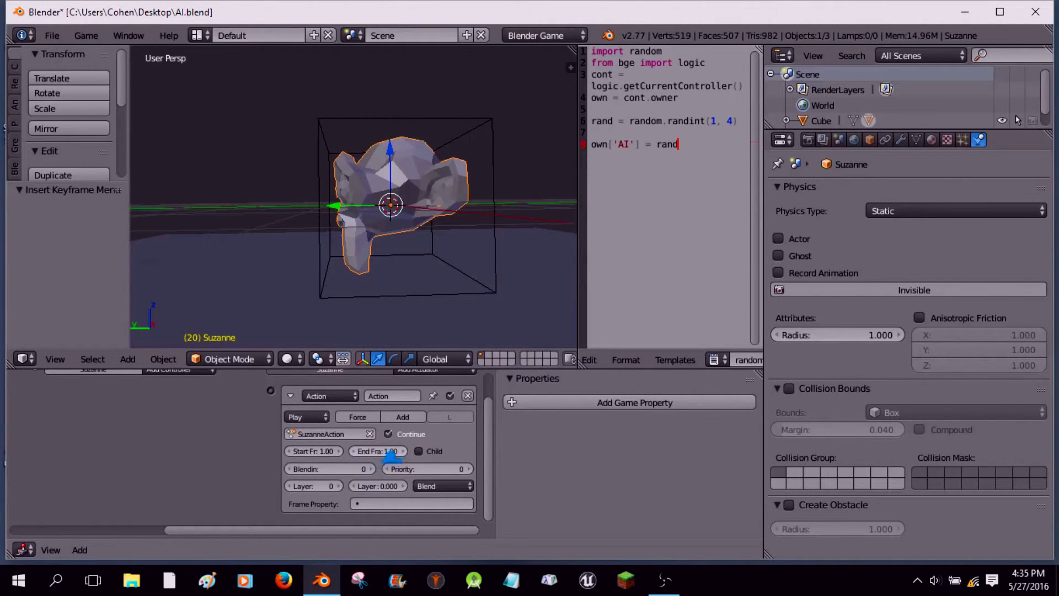
pyautogui.click(388, 452)
pyautogui.write('1.0')
pyautogui.press('Return')
pyautogui.click(300, 416)
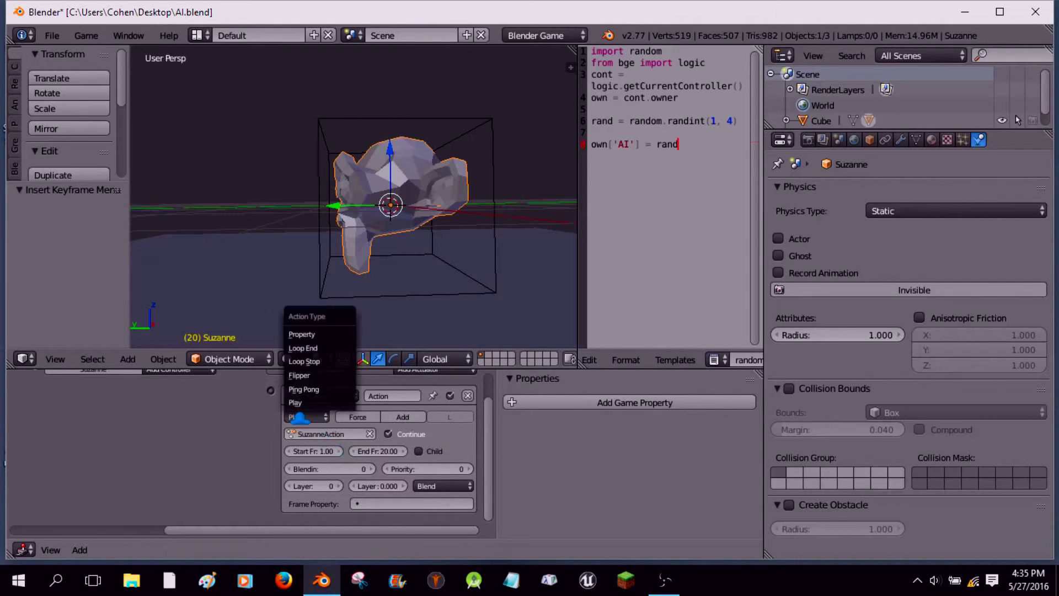
pyautogui.click(299, 417)
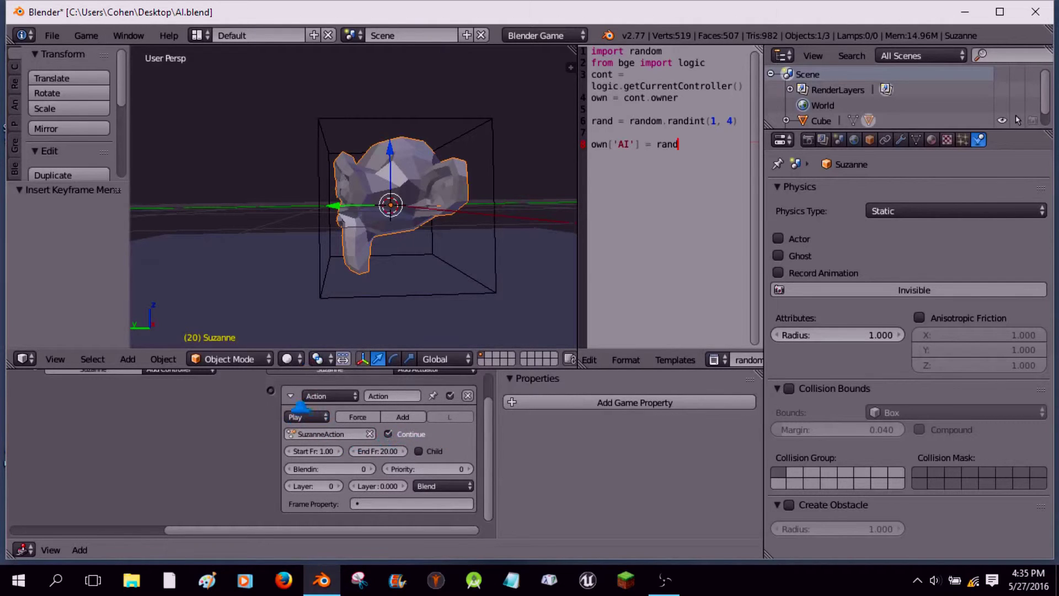
pyautogui.click(288, 396)
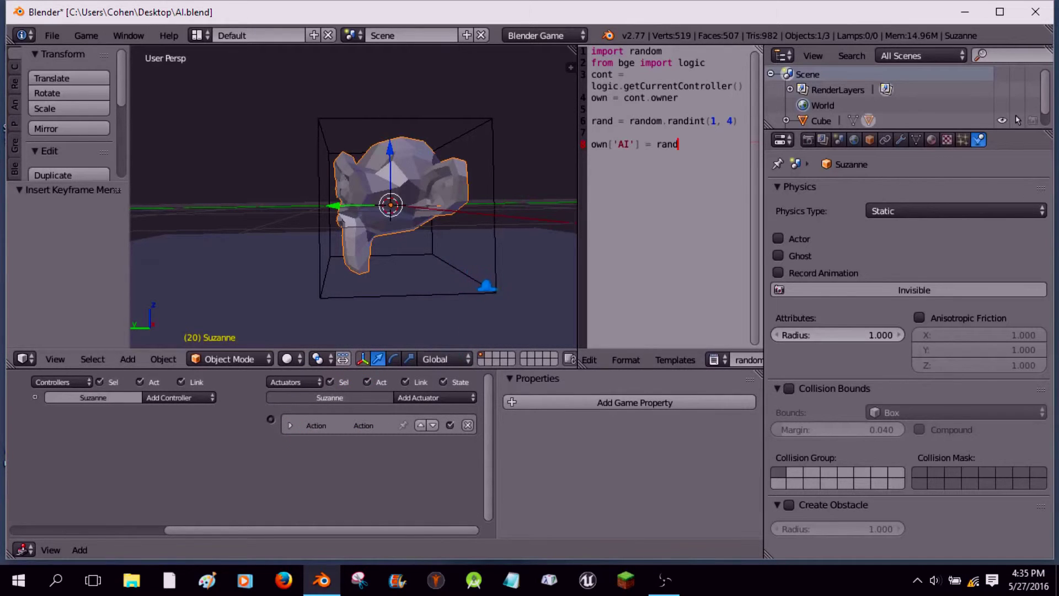
# Step: Wire the cube's fourth And controller to Suzanne's Action actuator and test-run the game twice
pyautogui.keyDown('shift'); pyautogui.rightClick(491, 298); pyautogui.keyUp('shift')
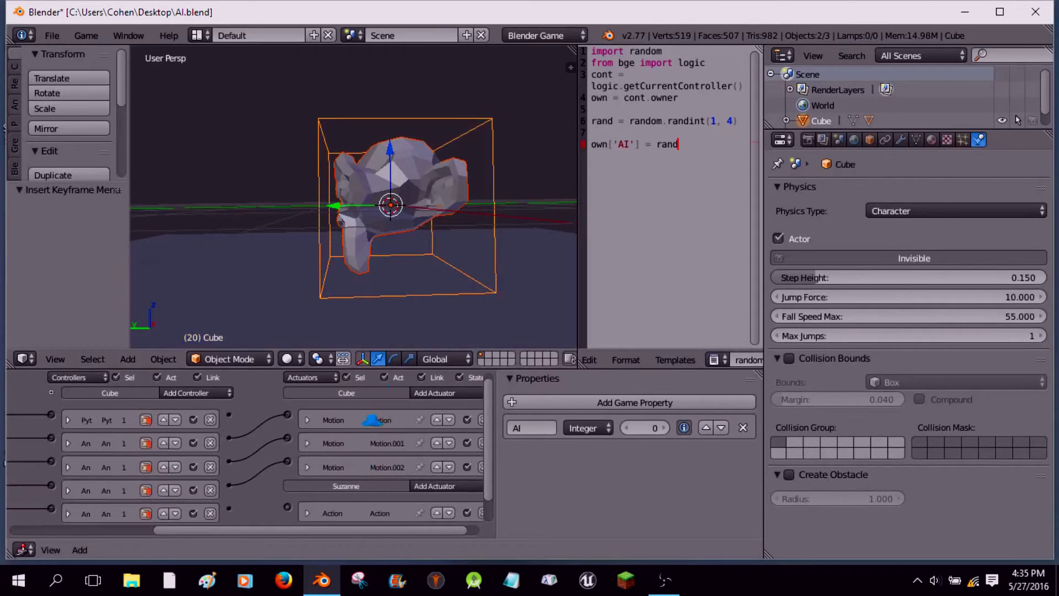
pyautogui.moveTo(231, 514); pyautogui.dragTo(287, 508)
pyautogui.press('p')
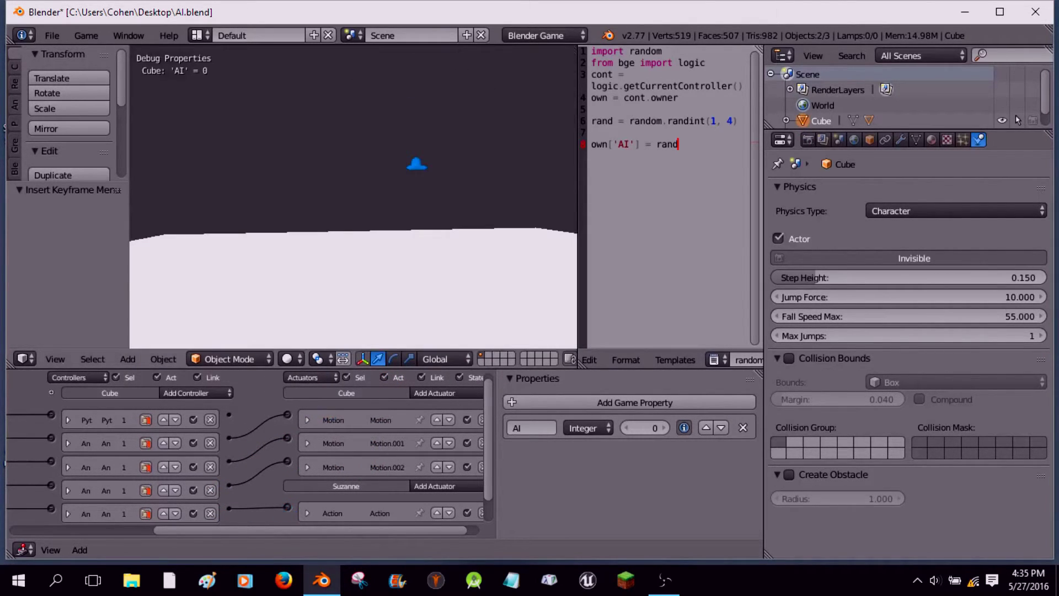
pyautogui.press('Escape')
pyautogui.scroll(-4, 353, 198)
pyautogui.press('p')
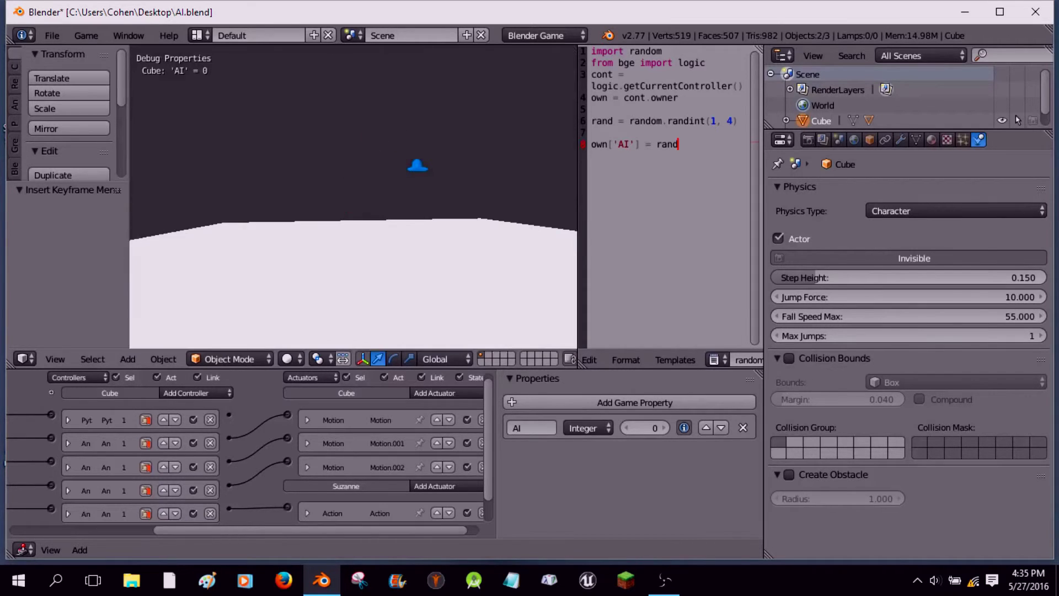
pyautogui.press('Escape')
pyautogui.moveTo(381, 443); pyautogui.dragTo(364, 417, button='middle')
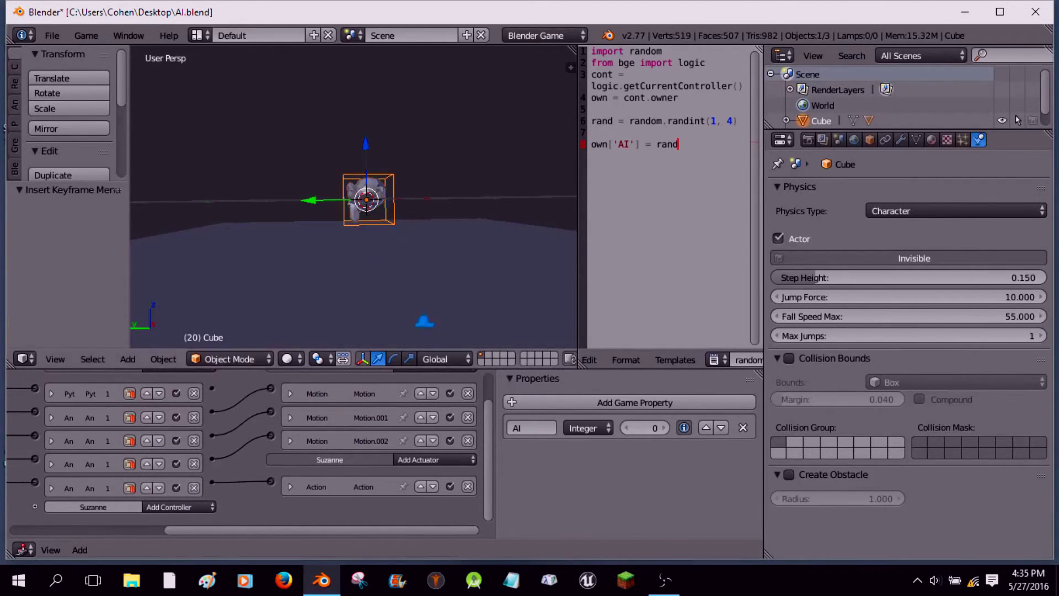
# Step: Set Suzanne's physics type to Sensor and test-run the game
pyautogui.rightClick(373, 200)
pyautogui.click(917, 212)
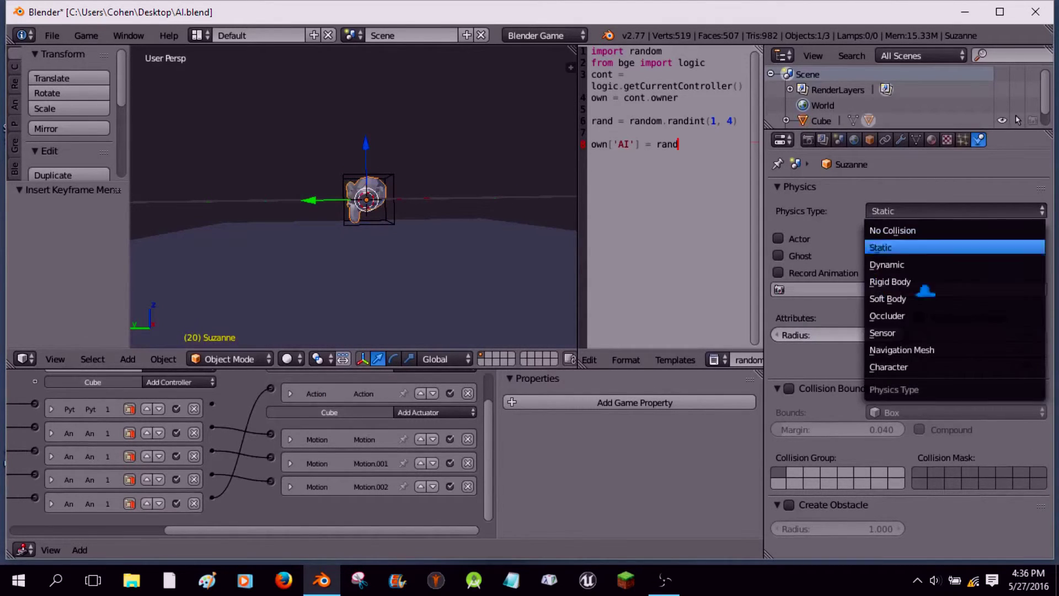
pyautogui.click(900, 230)
pyautogui.click(903, 215)
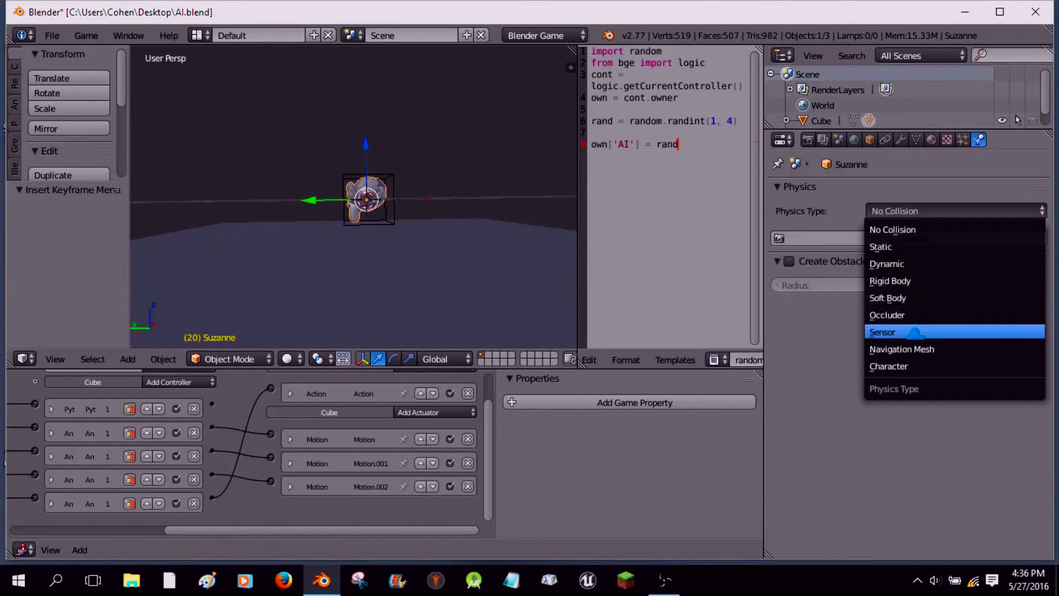
pyautogui.click(915, 333)
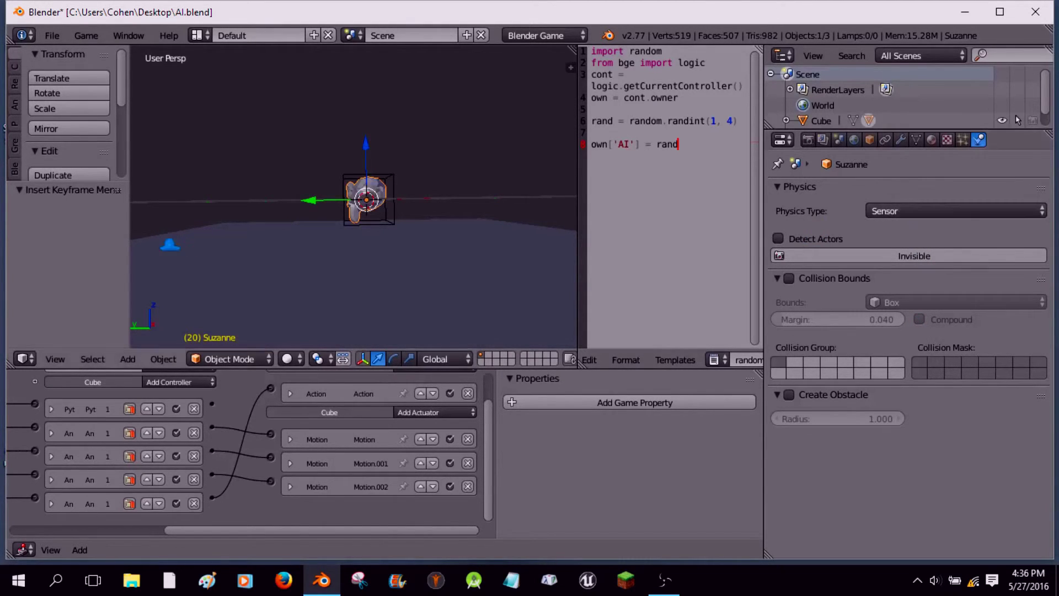
pyautogui.press('p')
pyautogui.press('Escape')
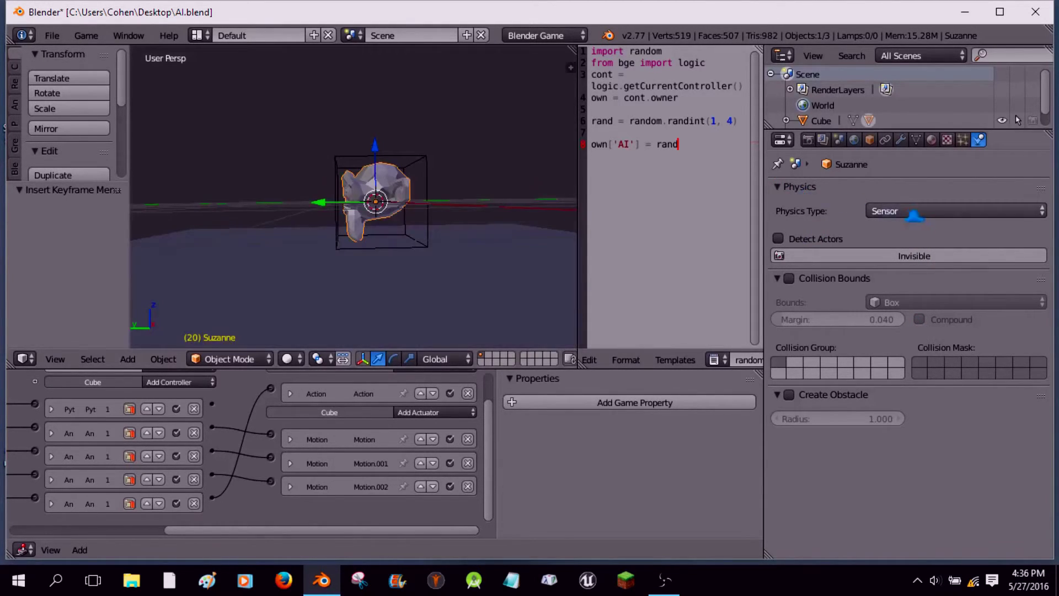
# Step: Change Suzanne's physics type to No Collision and test-run again
pyautogui.click(905, 211)
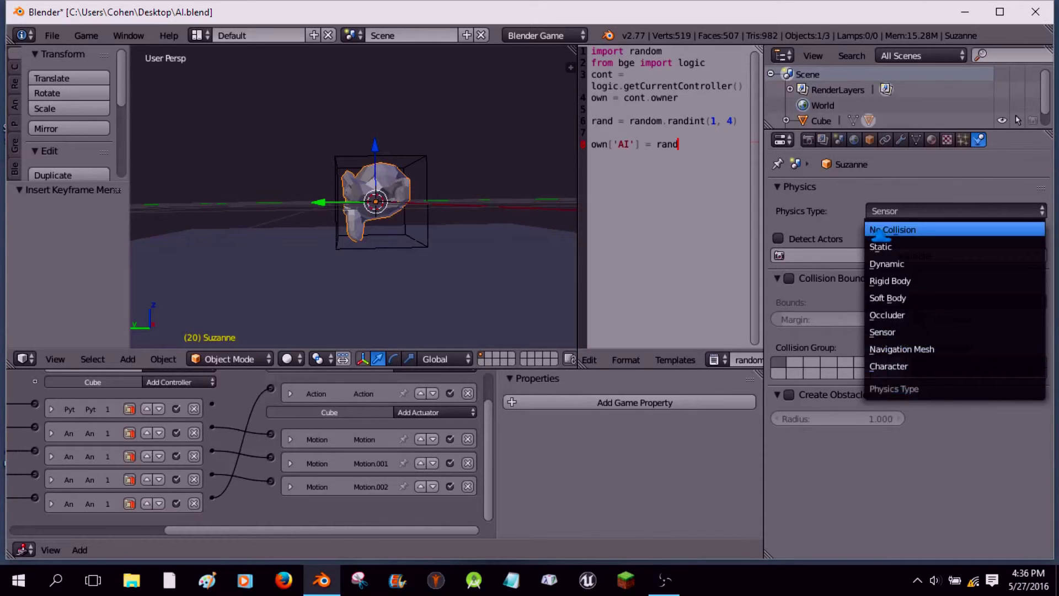
pyautogui.click(945, 211)
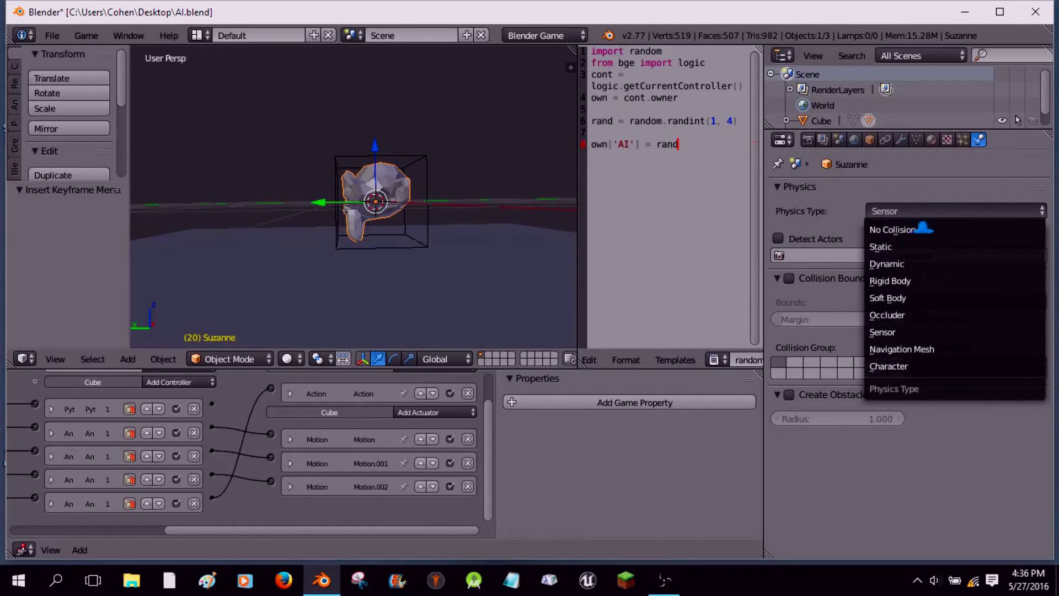
pyautogui.click(894, 230)
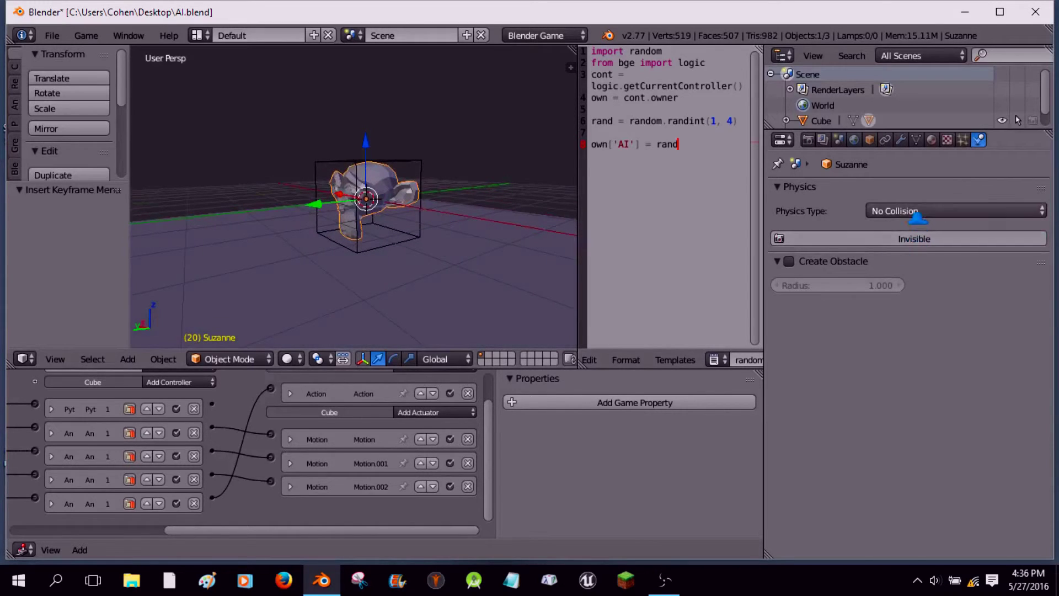
pyautogui.click(918, 212)
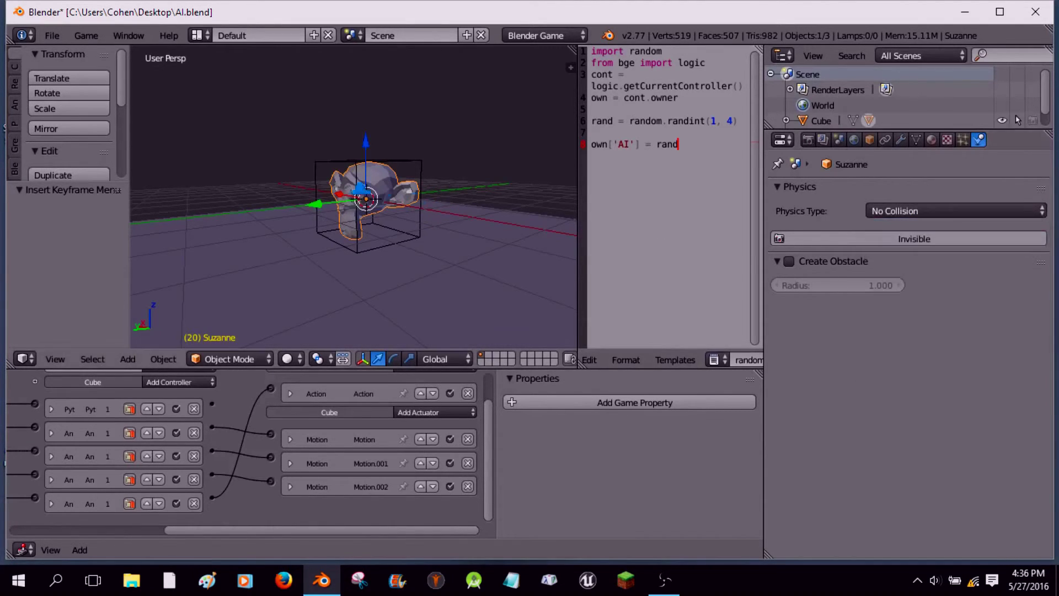
pyautogui.press('p')
pyautogui.press('Escape')
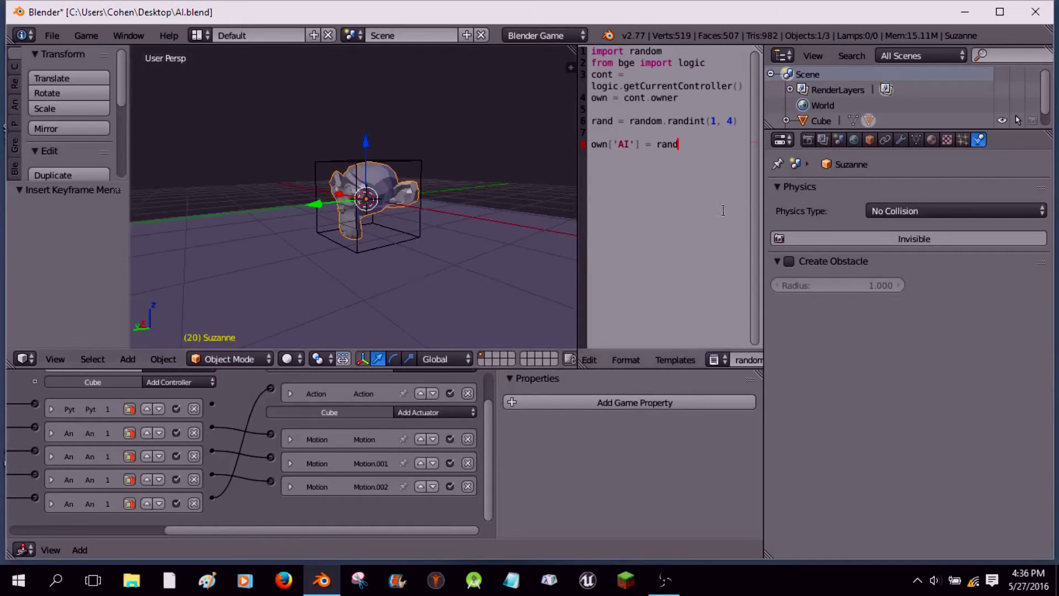
pyautogui.click(933, 141)
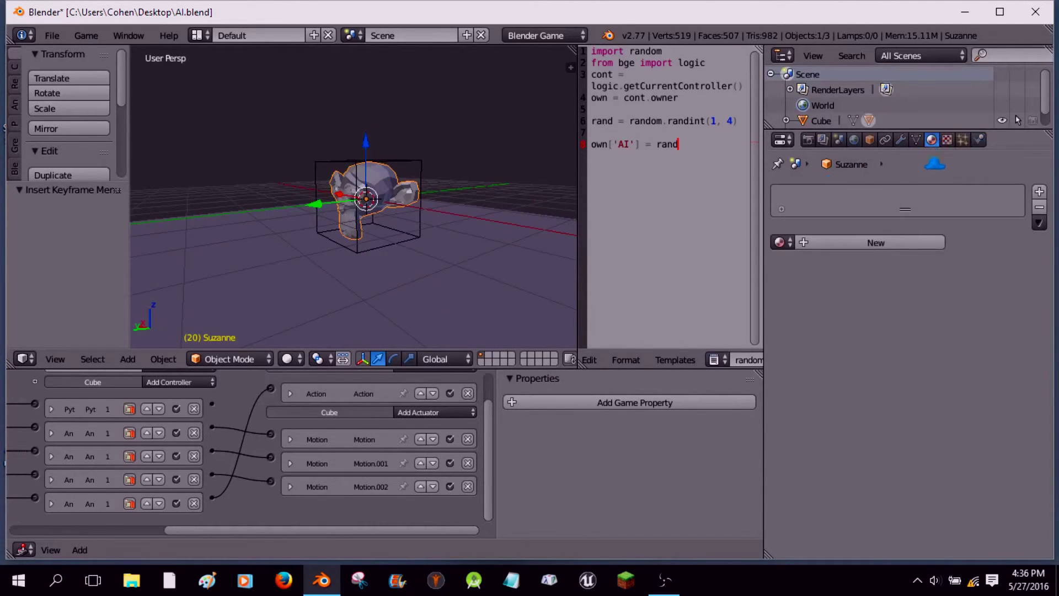
pyautogui.click(833, 243)
pyautogui.click(870, 435)
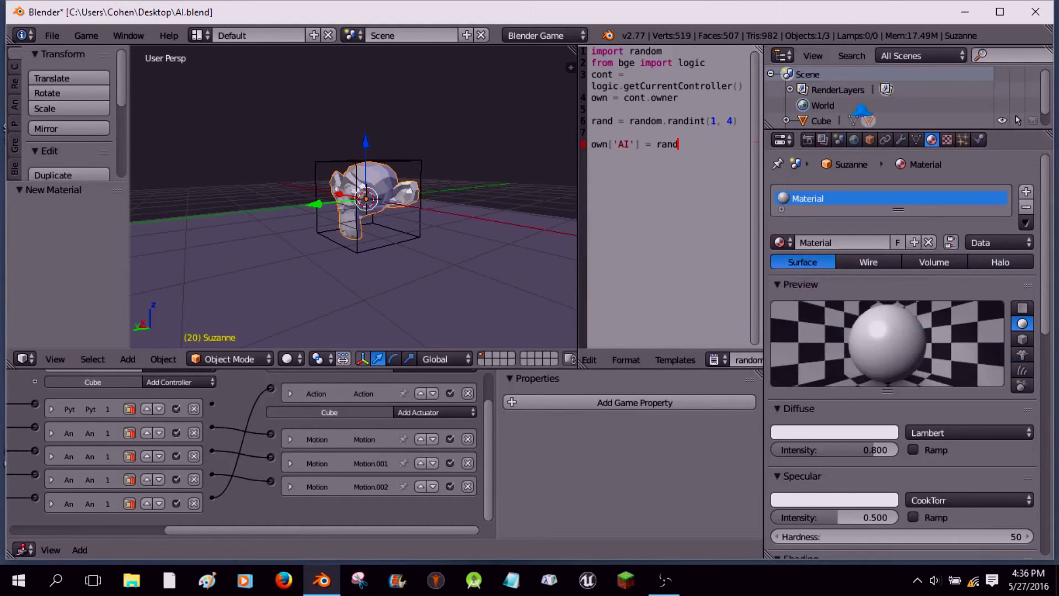
pyautogui.click(808, 140)
pyautogui.click(967, 395)
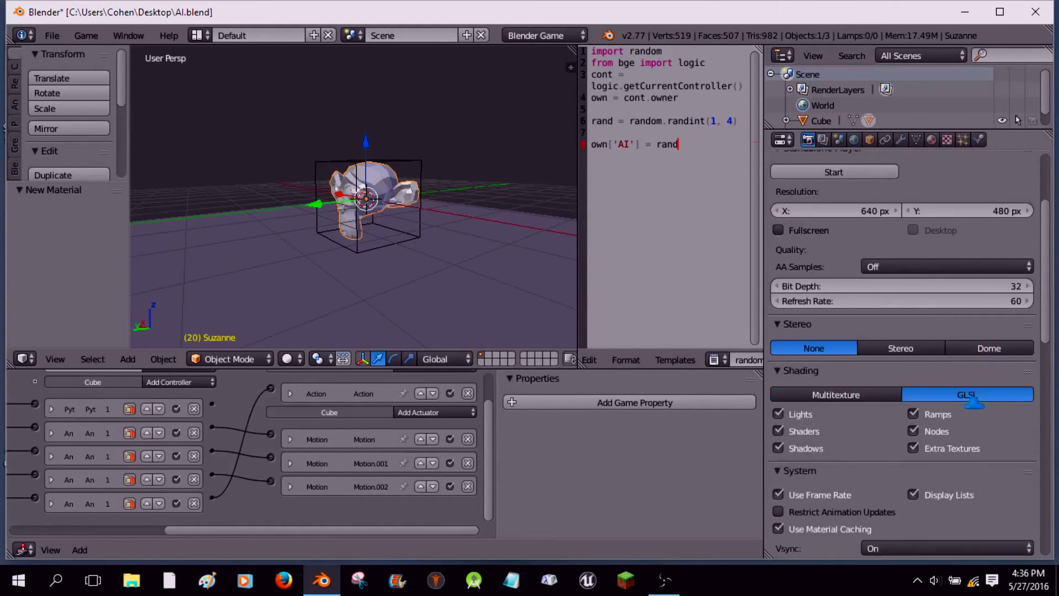
pyautogui.scroll(-5, 960, 431)
pyautogui.click(957, 478)
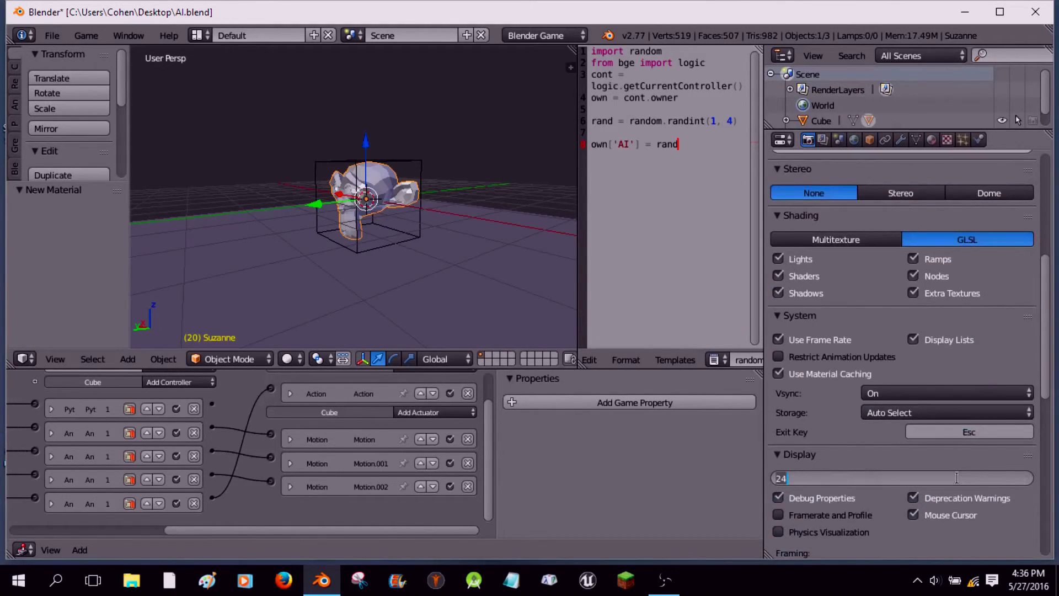
pyautogui.write('60')
pyautogui.press('Return')
pyautogui.scroll(10, 940, 466)
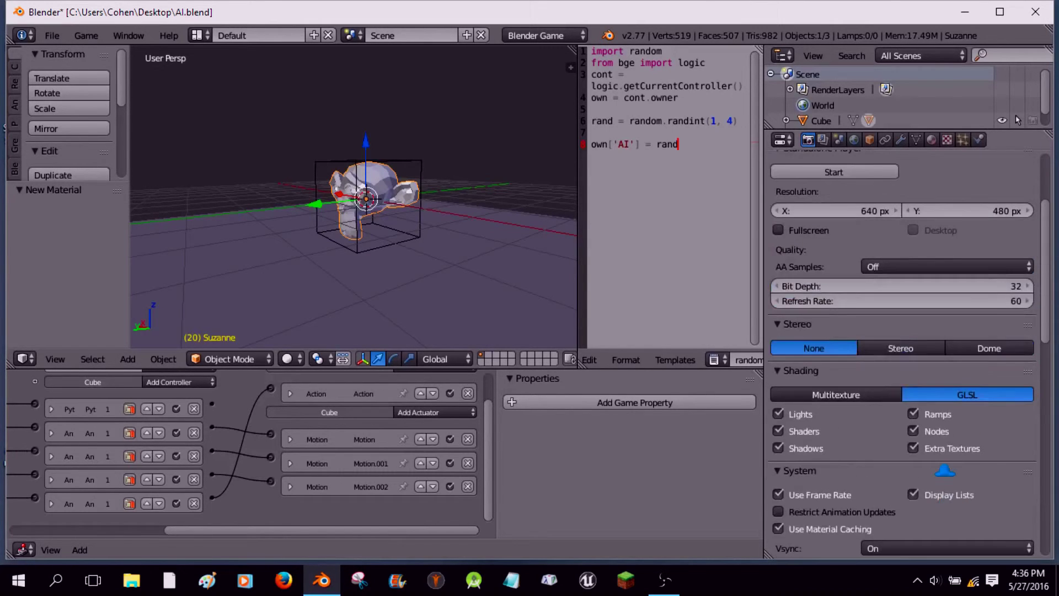
pyautogui.click(854, 337)
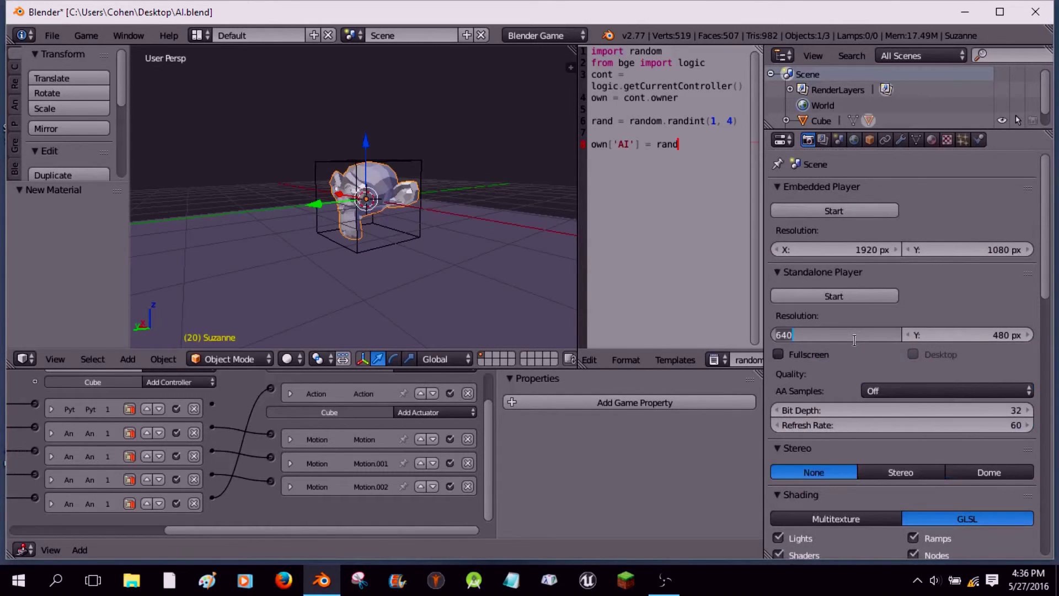
pyautogui.write('1920')
pyautogui.press('Return')
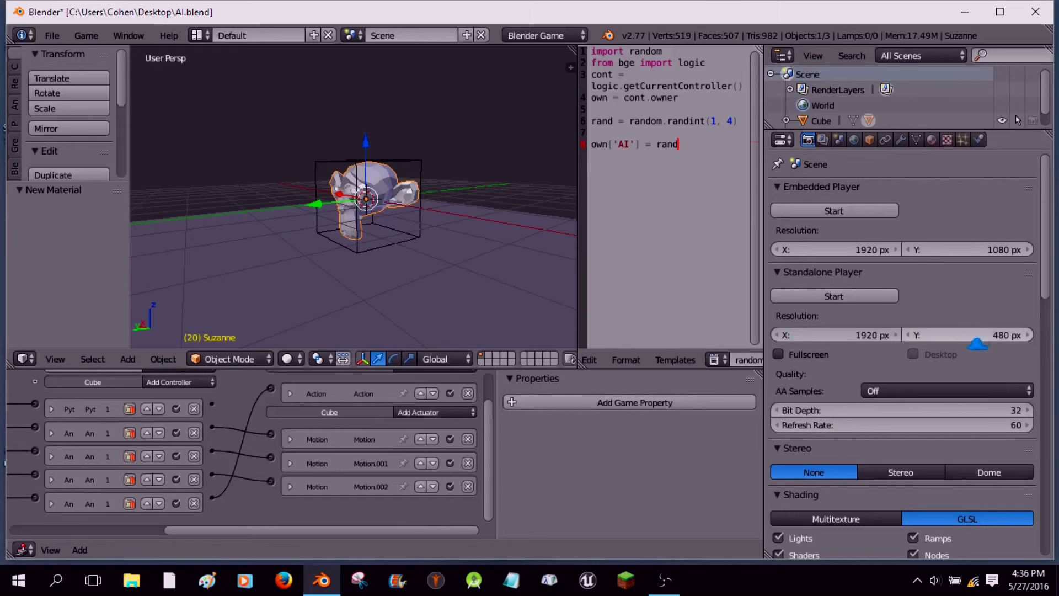
pyautogui.click(977, 333)
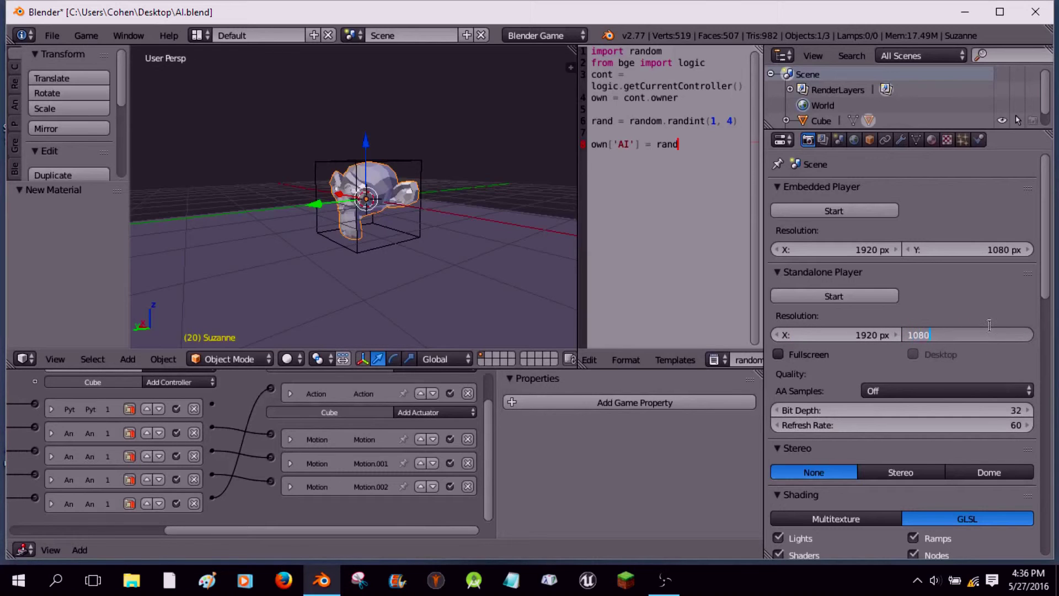
pyautogui.write('1080')
pyautogui.press('Return')
pyautogui.scroll(-15, 920, 381)
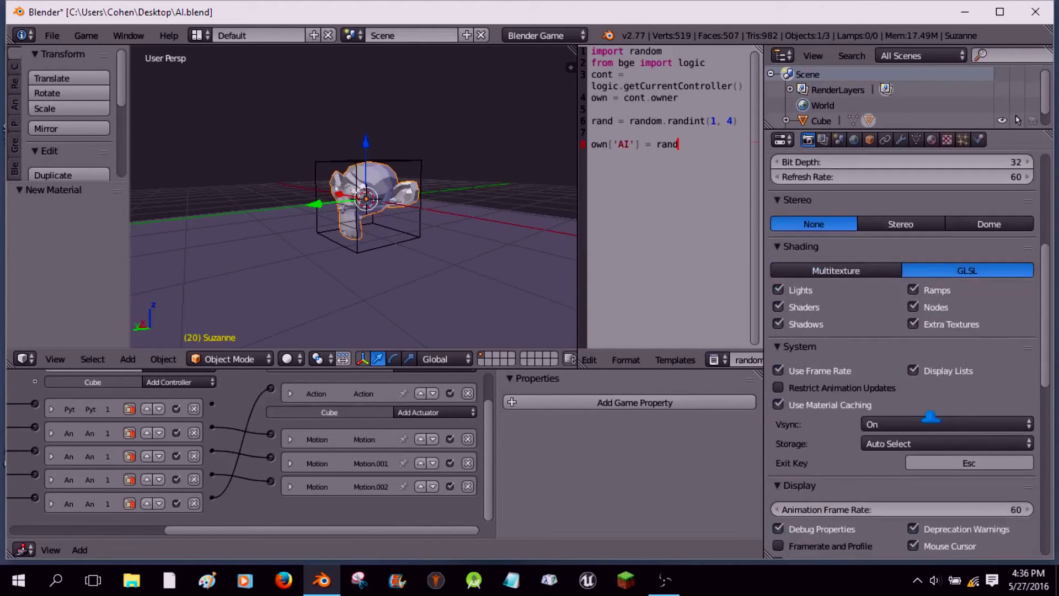
pyautogui.scroll(15, 916, 399)
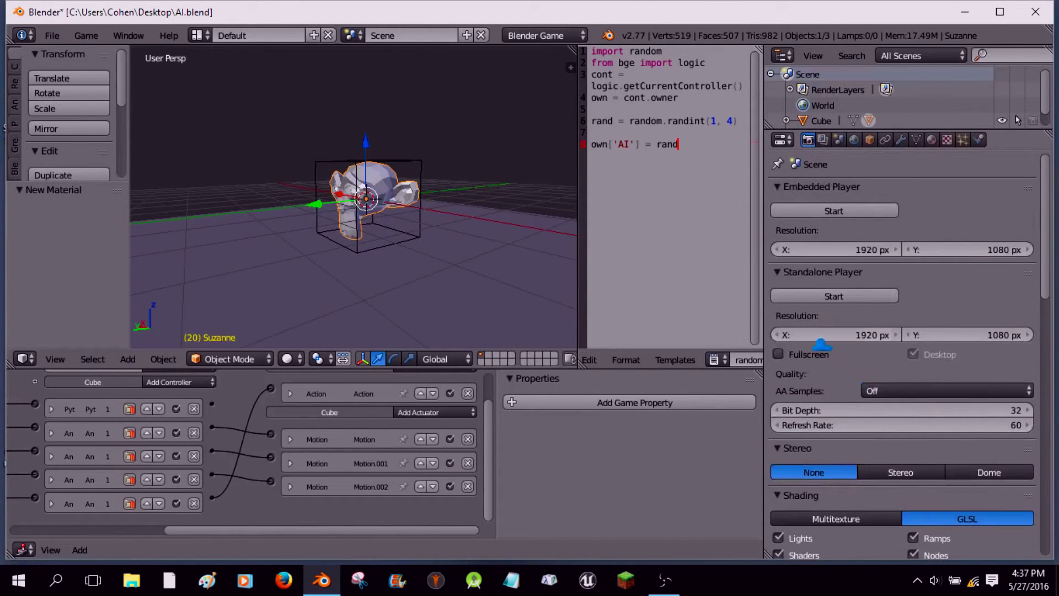
pyautogui.scroll(-7, 812, 392)
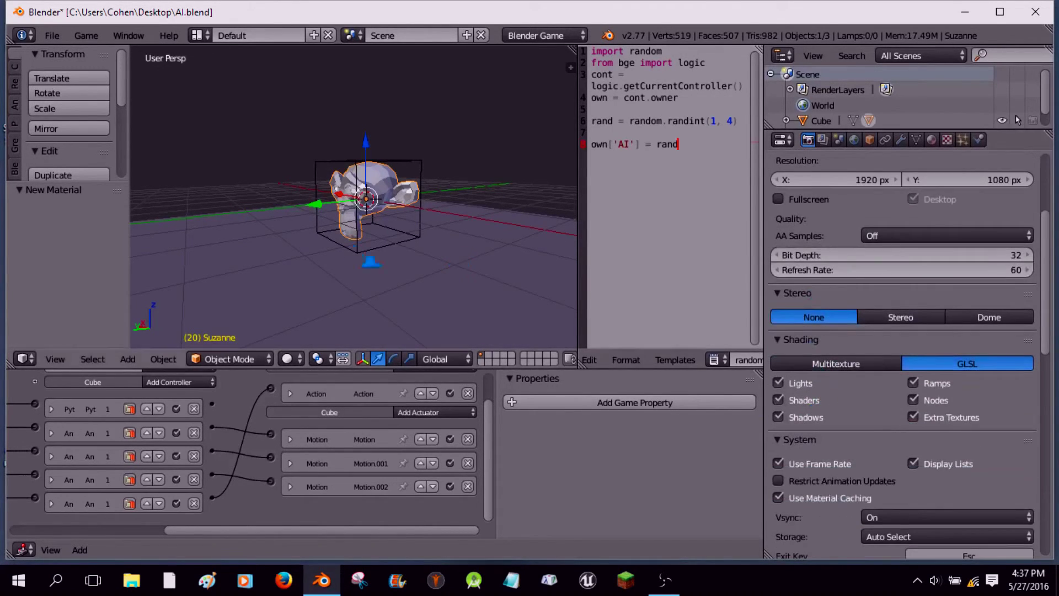
# Step: Add a Sun lamp, raise it to 5.543 on Z and tilt it 40.919° about Y
pyautogui.moveTo(371, 262); pyautogui.dragTo(450, 307, button='middle')
pyautogui.hotkey('shift', 'a')
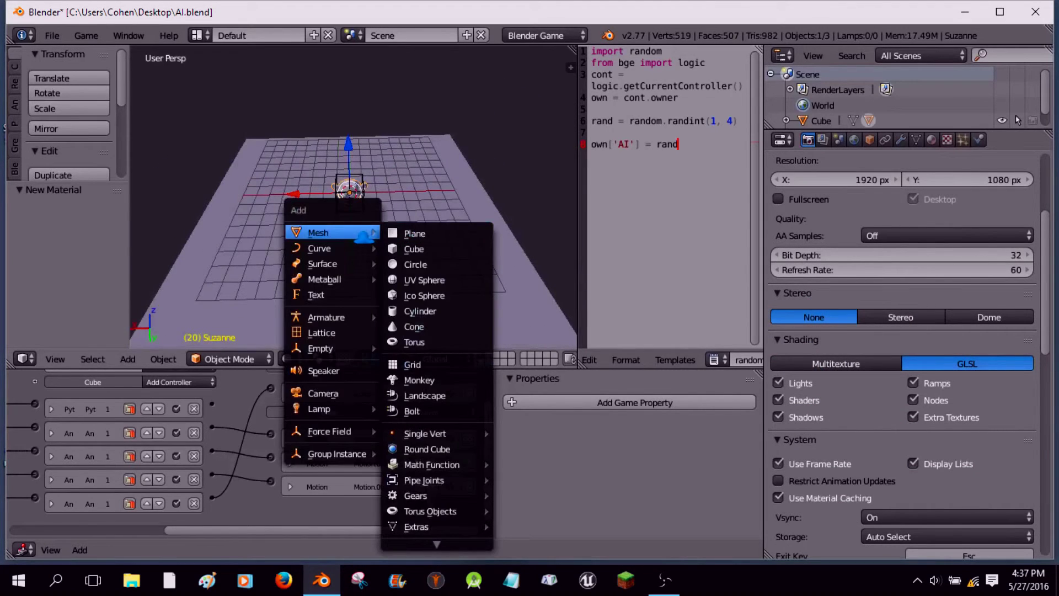
pyautogui.moveTo(351, 409)
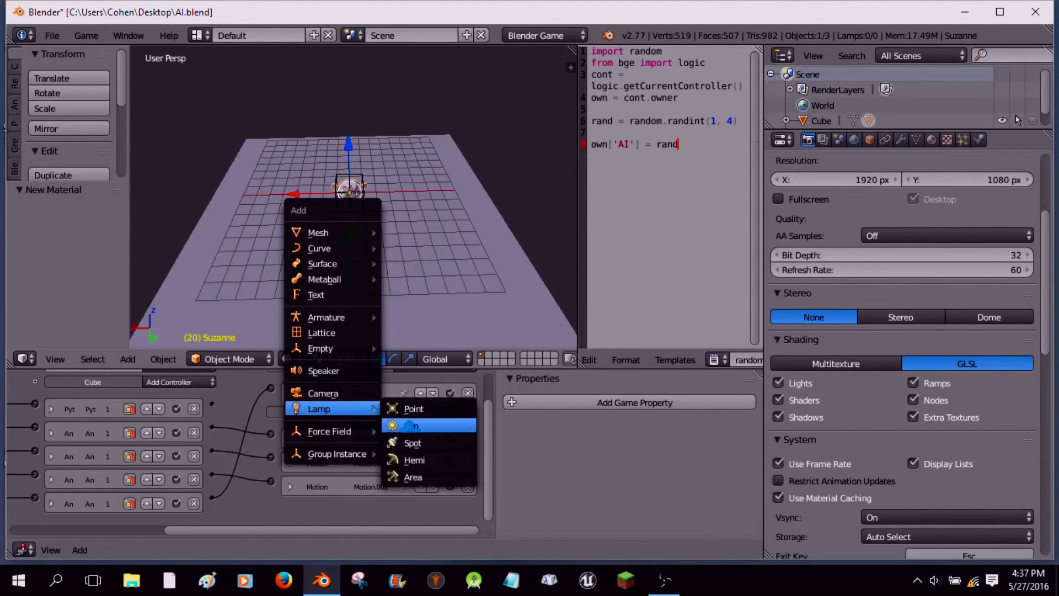
pyautogui.click(513, 426)
pyautogui.moveTo(347, 145); pyautogui.dragTo(347, 77)
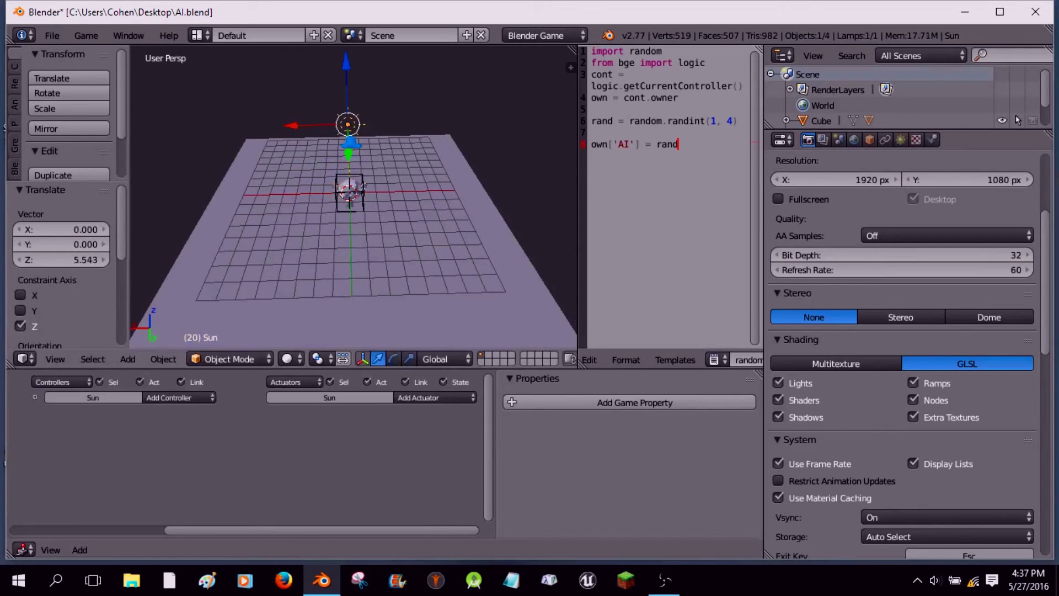
pyautogui.press('r')
pyautogui.press('x')
pyautogui.press('y')
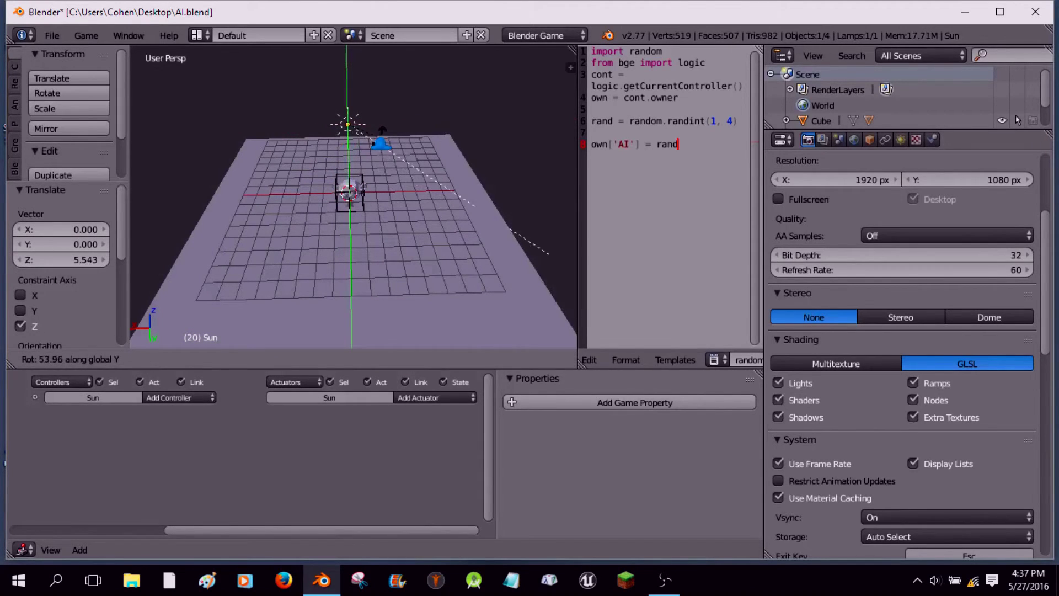
pyautogui.press('Return')
pyautogui.scroll(4, 353, 198)
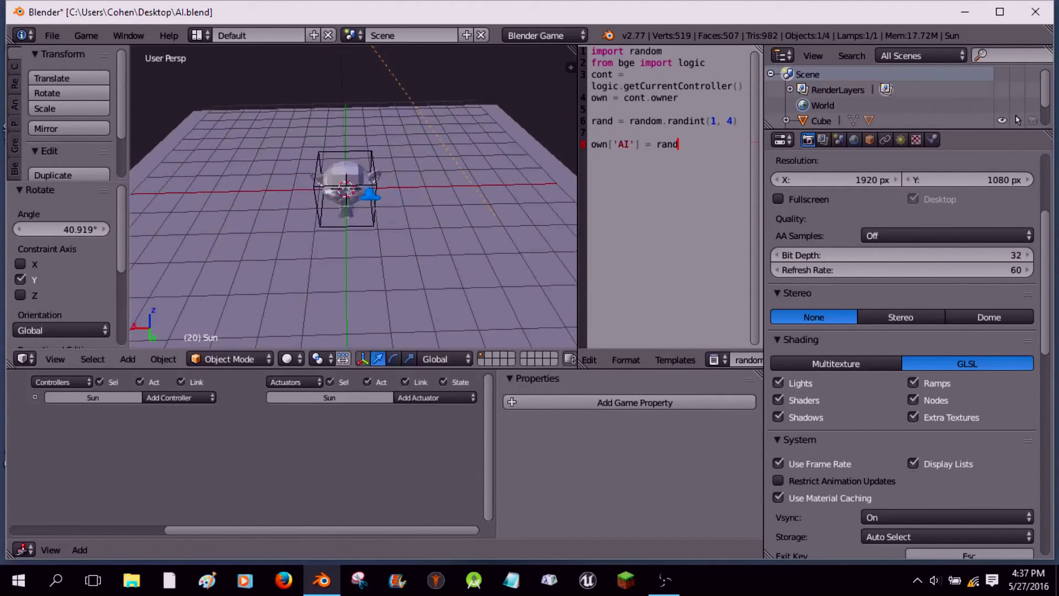
# Step: After a quick test run, set Suzanne's material diffuse colour to green
pyautogui.press('p')
pyautogui.press('Escape')
pyautogui.rightClick(348, 207)
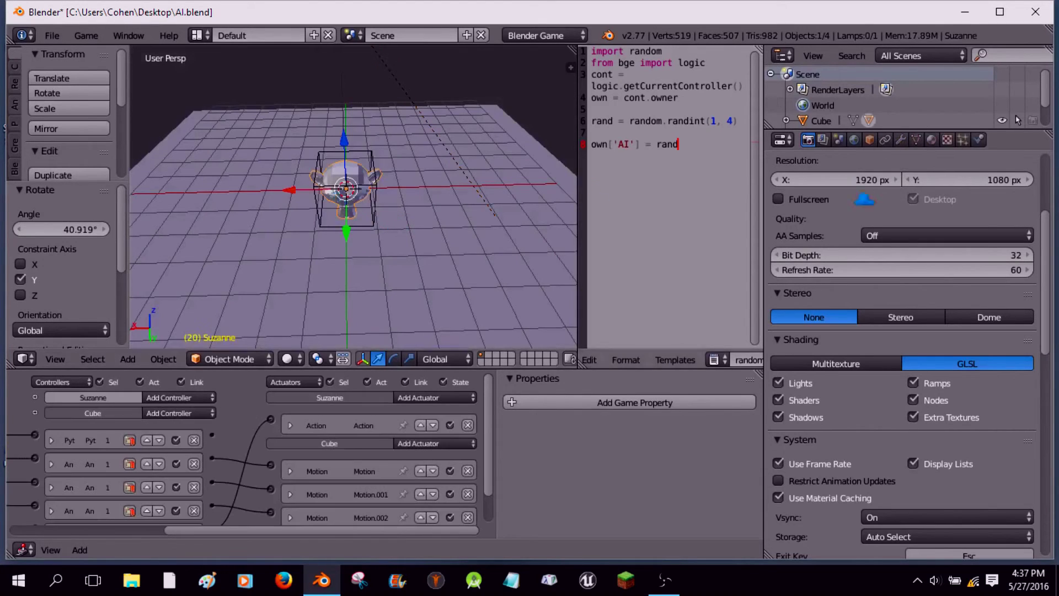
pyautogui.click(931, 140)
pyautogui.scroll(-5, 883, 331)
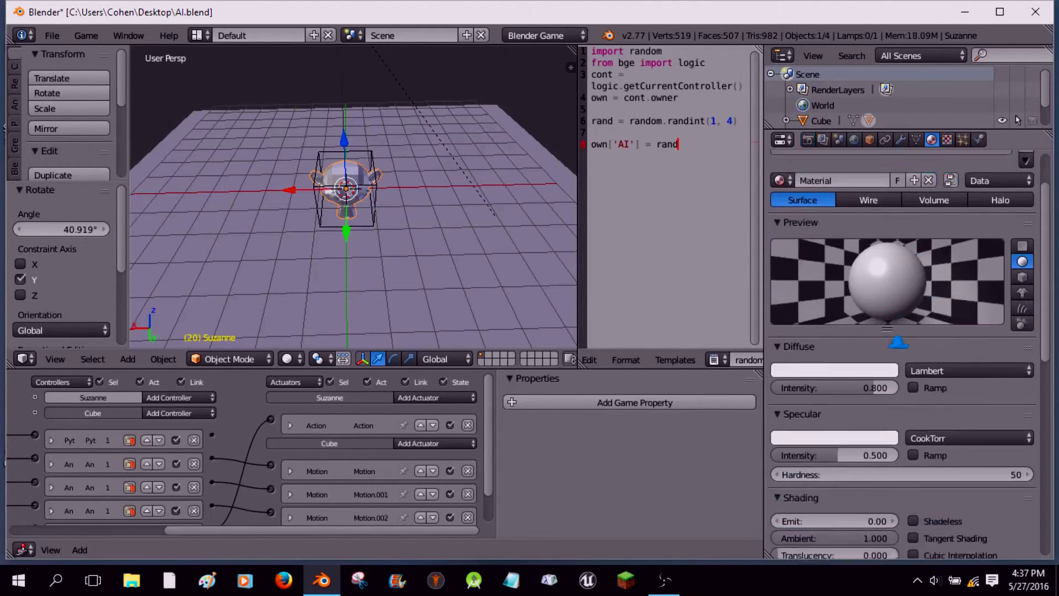
pyautogui.click(834, 340)
pyautogui.moveTo(836, 202); pyautogui.dragTo(782, 175)
# Step: Give the ground plane a new material with a black diffuse colour
pyautogui.rightClick(525, 265)
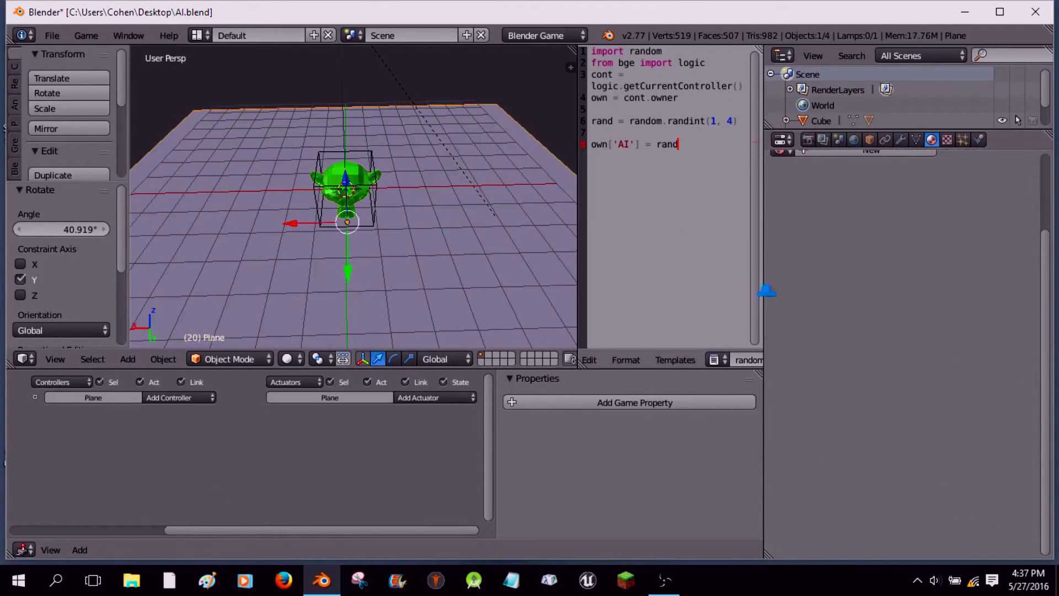
pyautogui.click(883, 153)
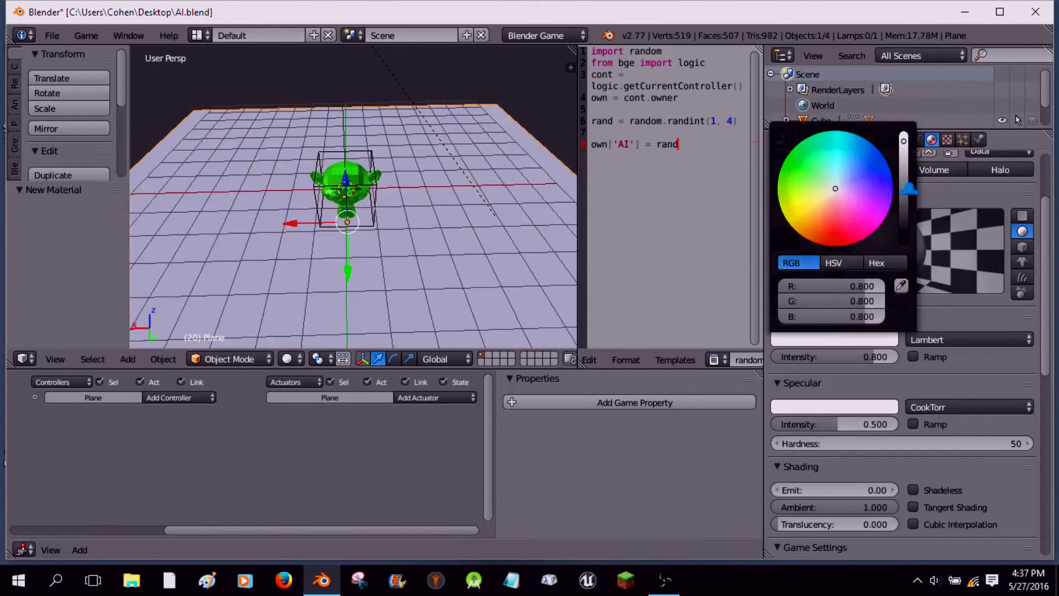
pyautogui.click(835, 339)
pyautogui.moveTo(904, 141); pyautogui.dragTo(903, 245)
# Step: Test-run the game again, then orbit the view around Suzanne
pyautogui.press('p')
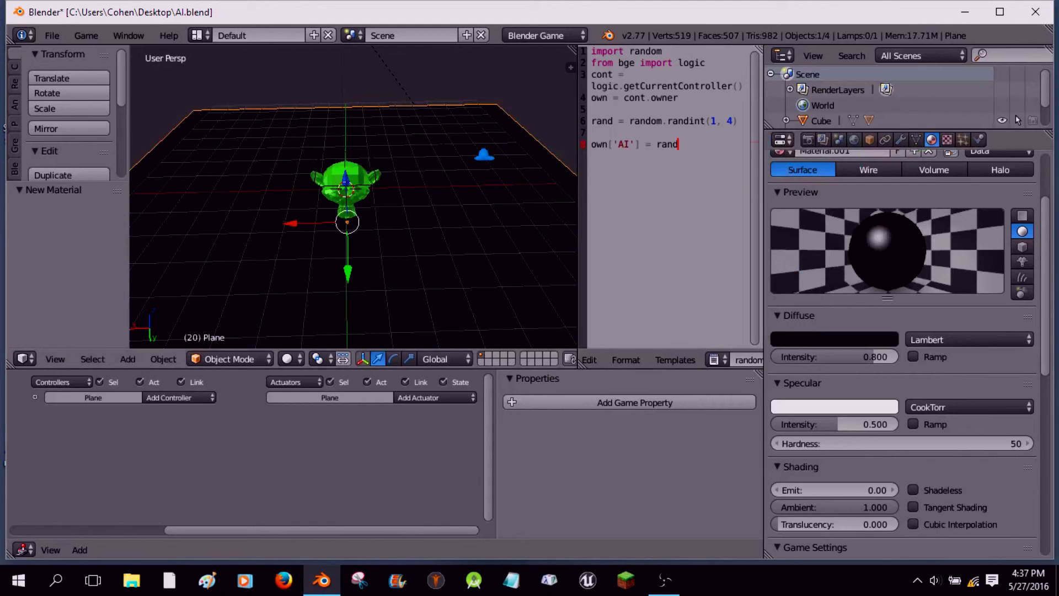
pyautogui.press('Escape')
pyautogui.moveTo(479, 160); pyautogui.dragTo(422, 273, button='middle')
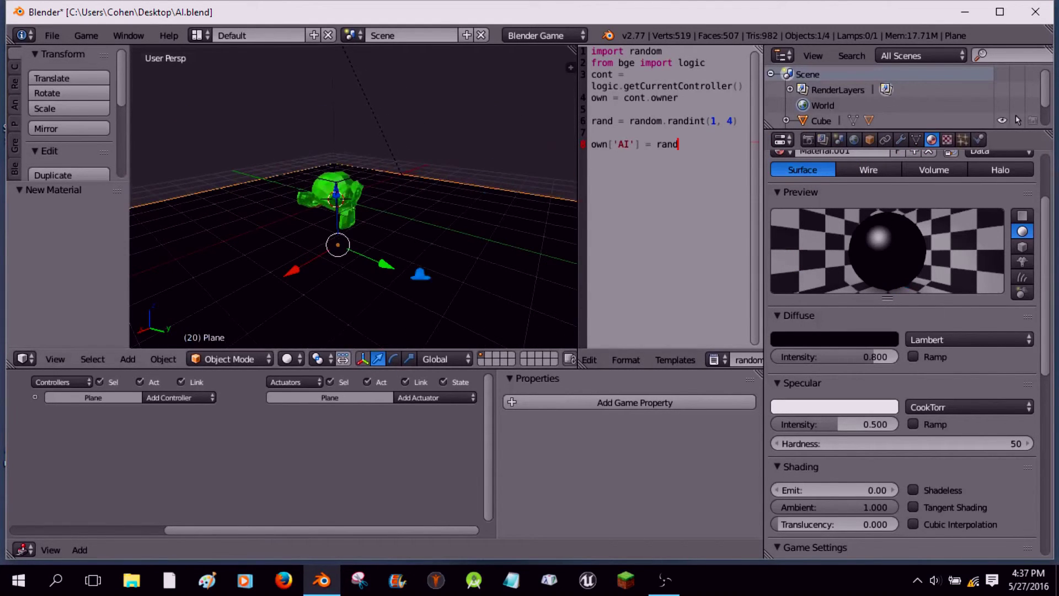
pyautogui.click(296, 361)
# Step: Switch the viewport to Texture shading and run the game to watch green Suzanne roam
pyautogui.click(331, 286)
pyautogui.moveTo(336, 275); pyautogui.dragTo(368, 254, button='middle')
pyautogui.press('p')
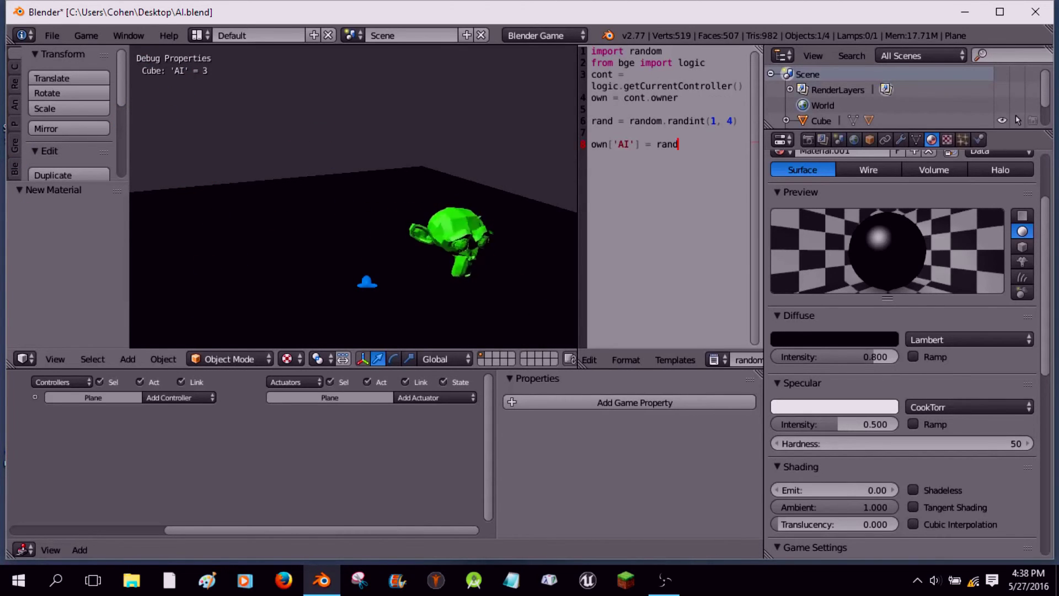
# Step: Stop the running game and save the project as AI.blend
pyautogui.press('Escape')
pyautogui.click(52, 35)
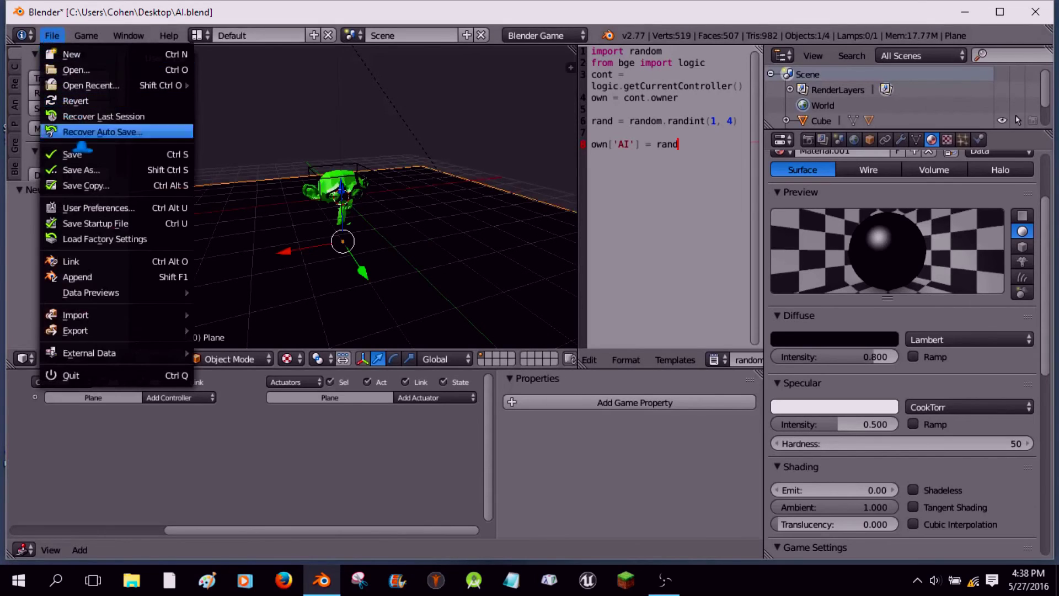
pyautogui.click(61, 149)
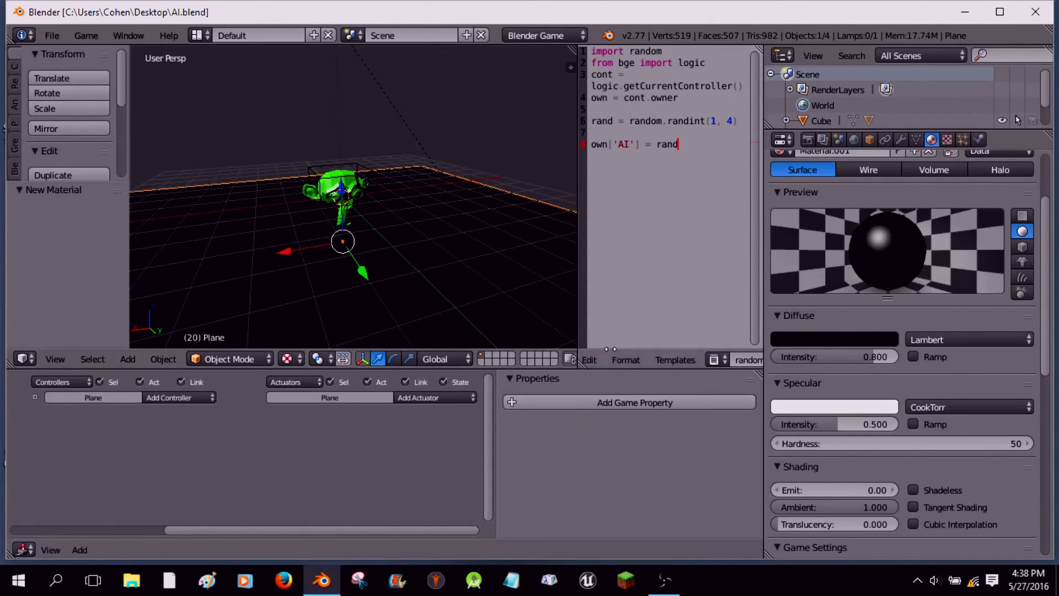
# Step: Check the script editor's Edit menu and orbit the view around the scene
pyautogui.hscroll(-3, 624, 364)
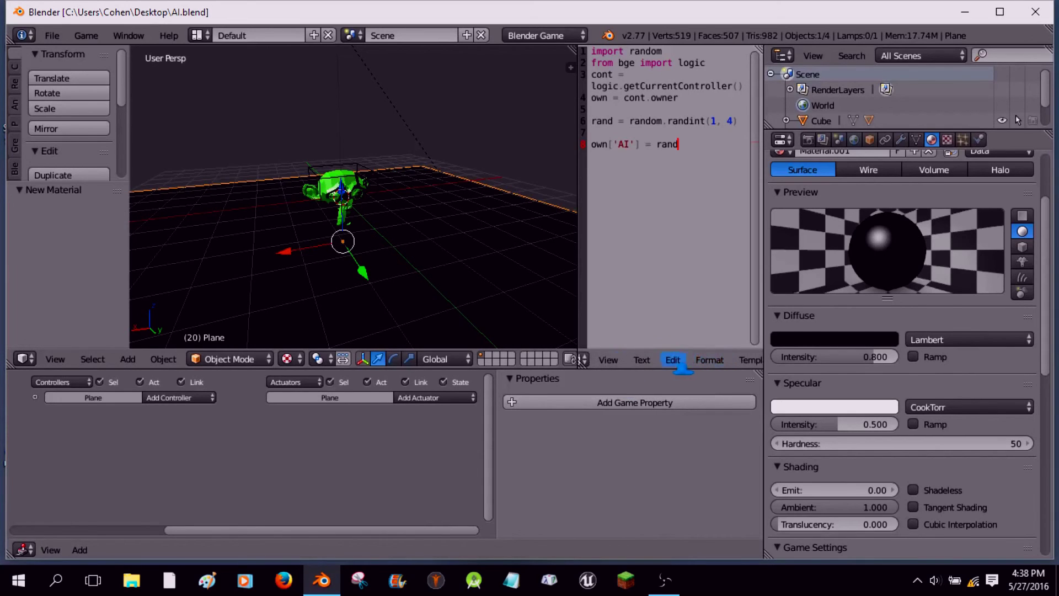
pyautogui.click(674, 360)
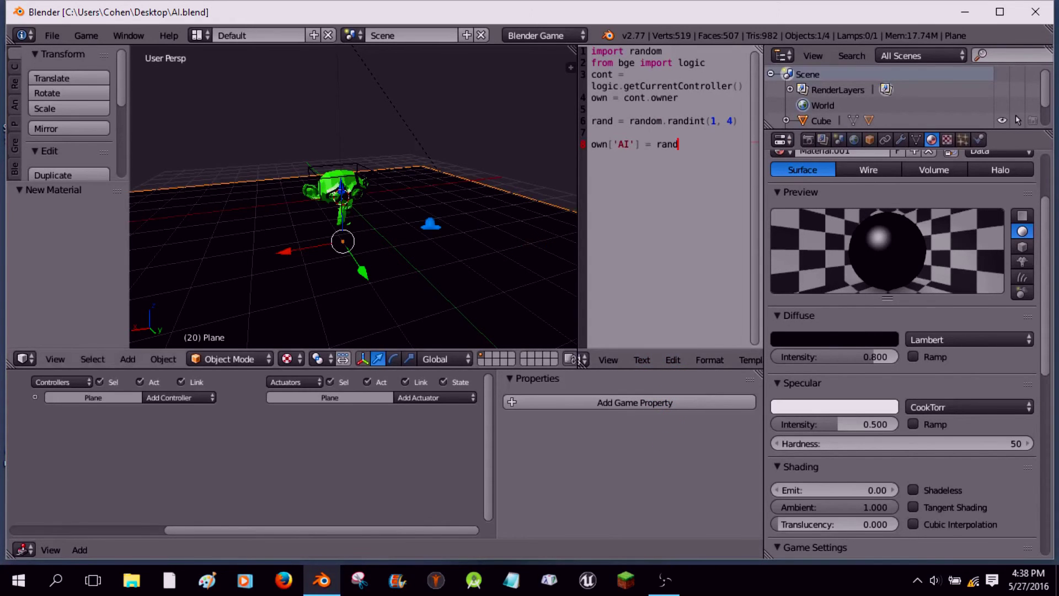
pyautogui.moveTo(431, 291); pyautogui.dragTo(334, 193, button='middle')
# Step: Select Suzanne, the ground plane, then the AI cube, orbiting to view Suzanne from another angle
pyautogui.scroll(3, 342, 248)
pyautogui.rightClick(334, 193)
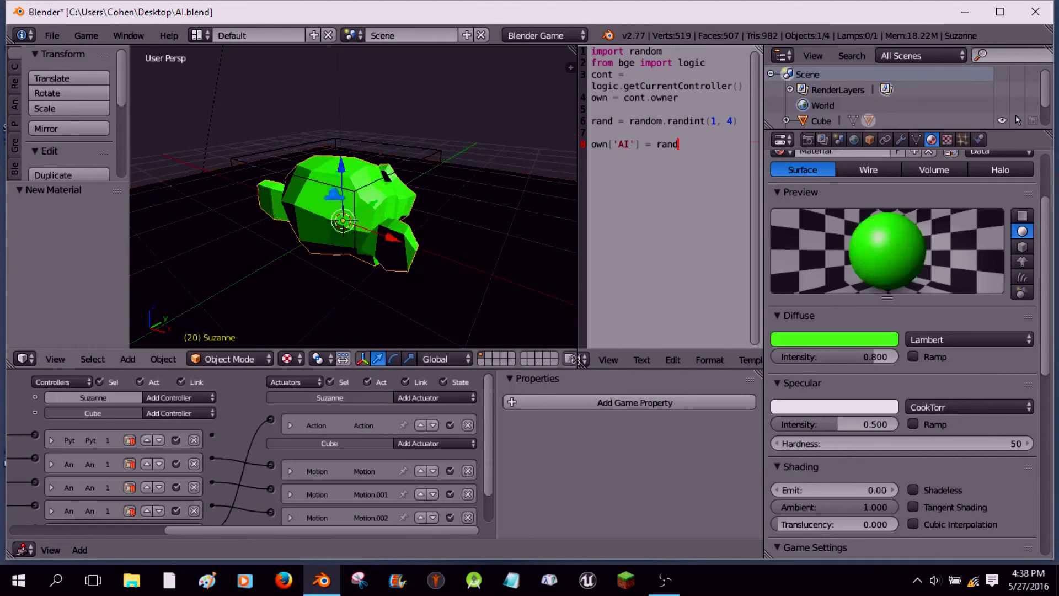
pyautogui.rightClick(376, 210)
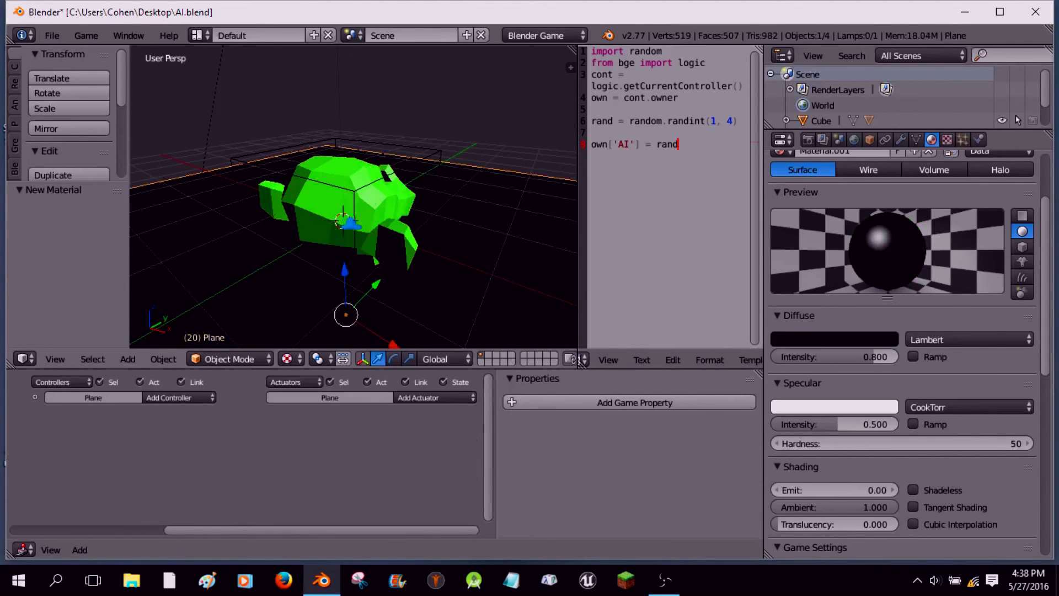
pyautogui.rightClick(348, 224)
pyautogui.moveTo(308, 267); pyautogui.dragTo(330, 346, button='middle')
pyautogui.scroll(-3, 309, 488)
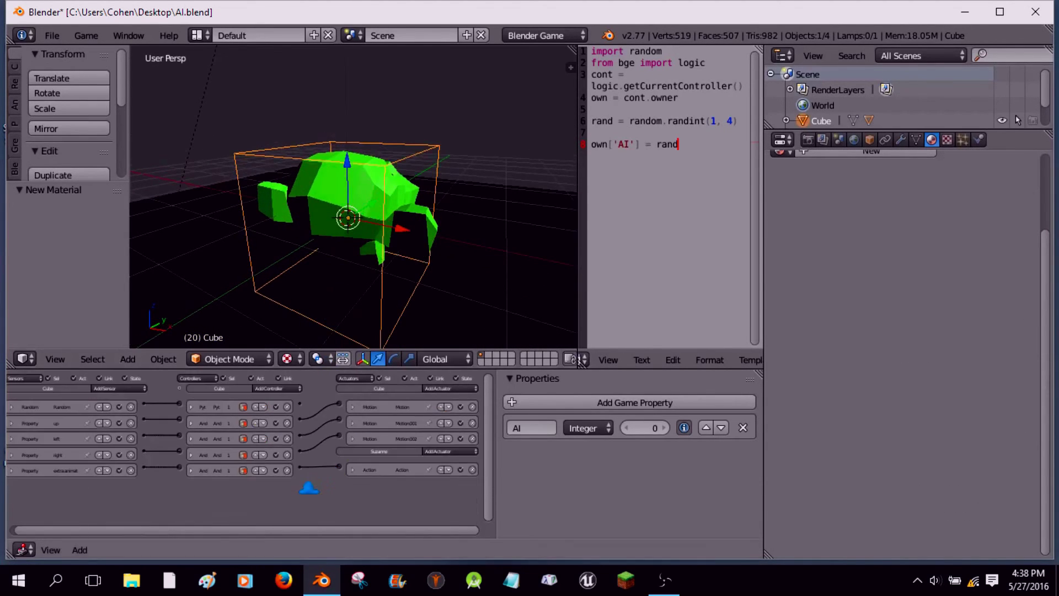
pyautogui.scroll(4, 317, 467)
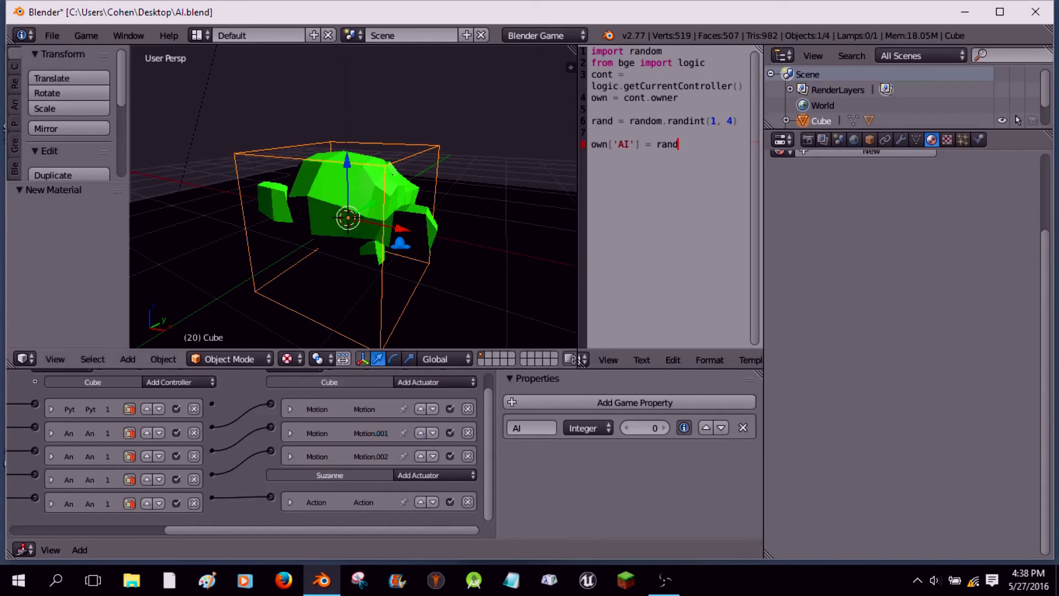
pyautogui.moveTo(406, 236); pyautogui.dragTo(335, 251, button='middle')
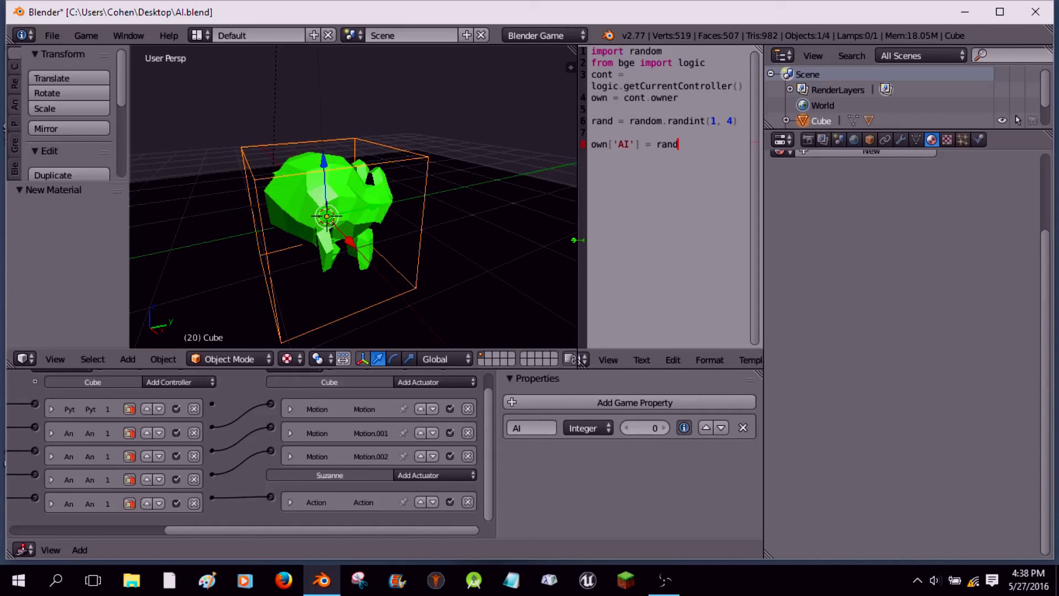
# Step: Resize the 3D view and script editor border so the script lines unwrap
pyautogui.moveTo(578, 240); pyautogui.dragTo(660, 301)
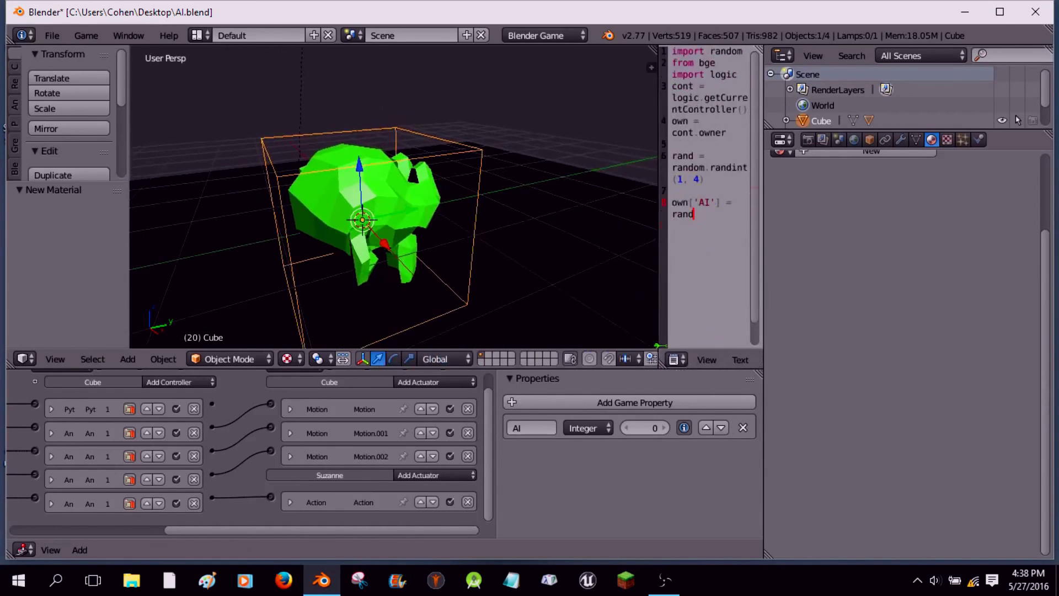
pyautogui.moveTo(657, 346); pyautogui.dragTo(549, 363)
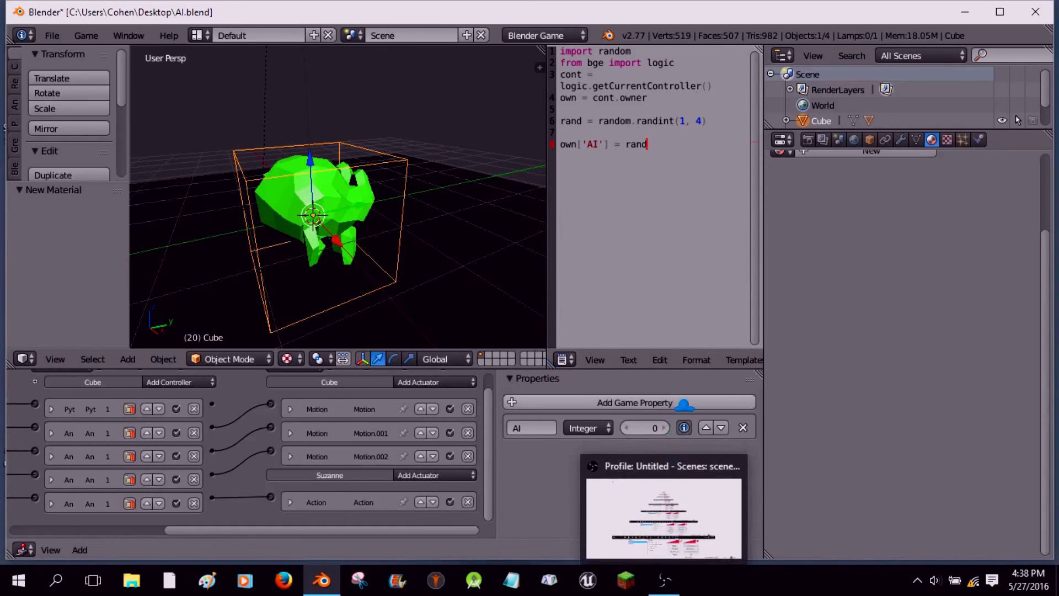
pyautogui.moveTo(549, 359); pyautogui.dragTo(511, 358)
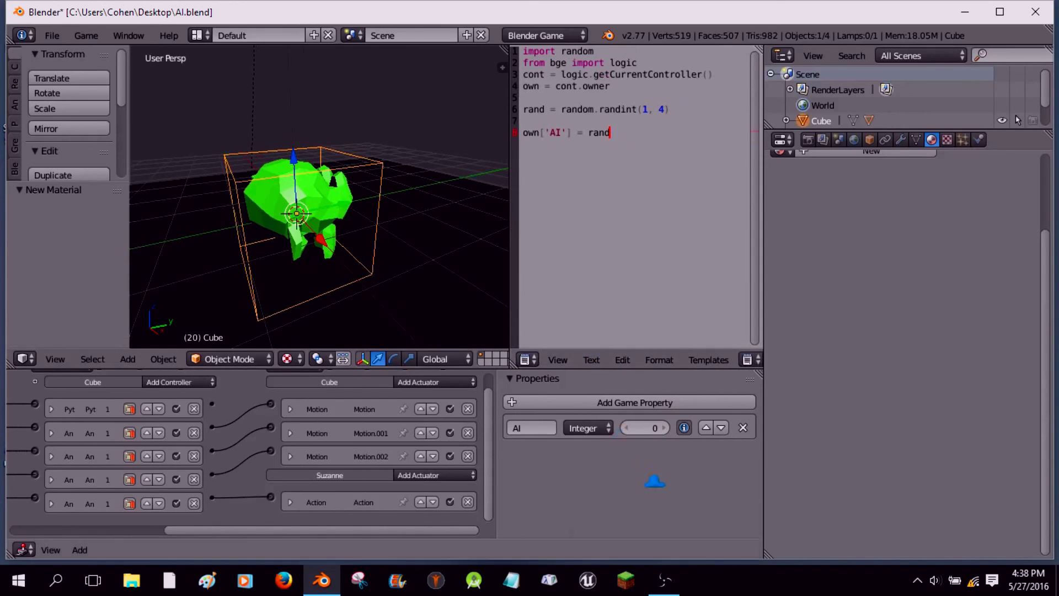